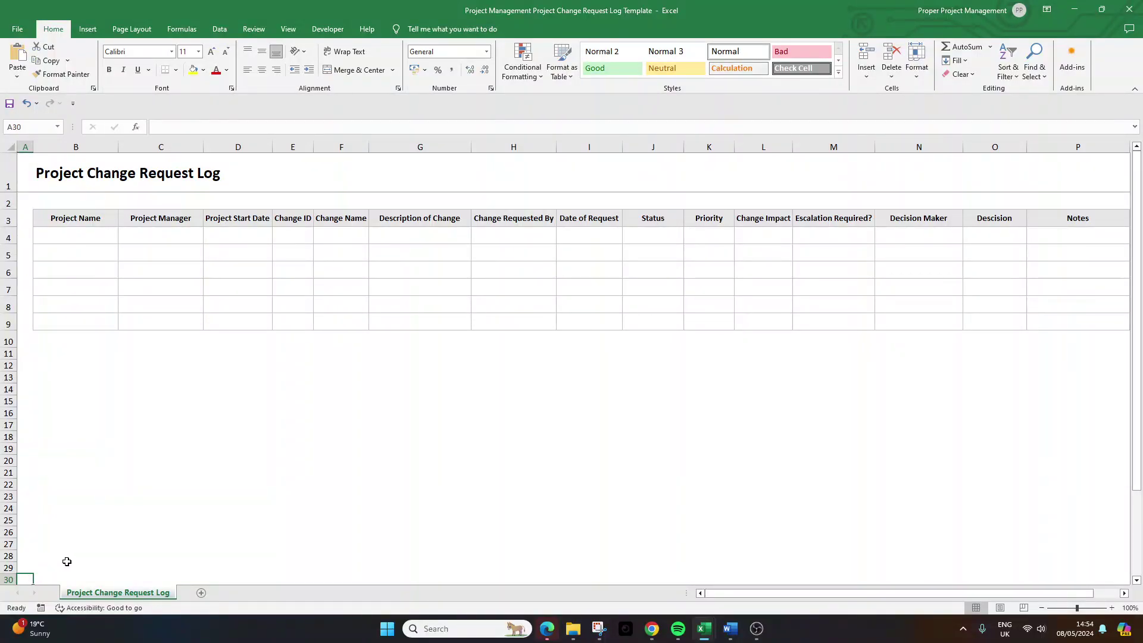
# Add a new blank sheet and enter the title 'Project Change Request Log' in B1
pyautogui.click(201, 593)
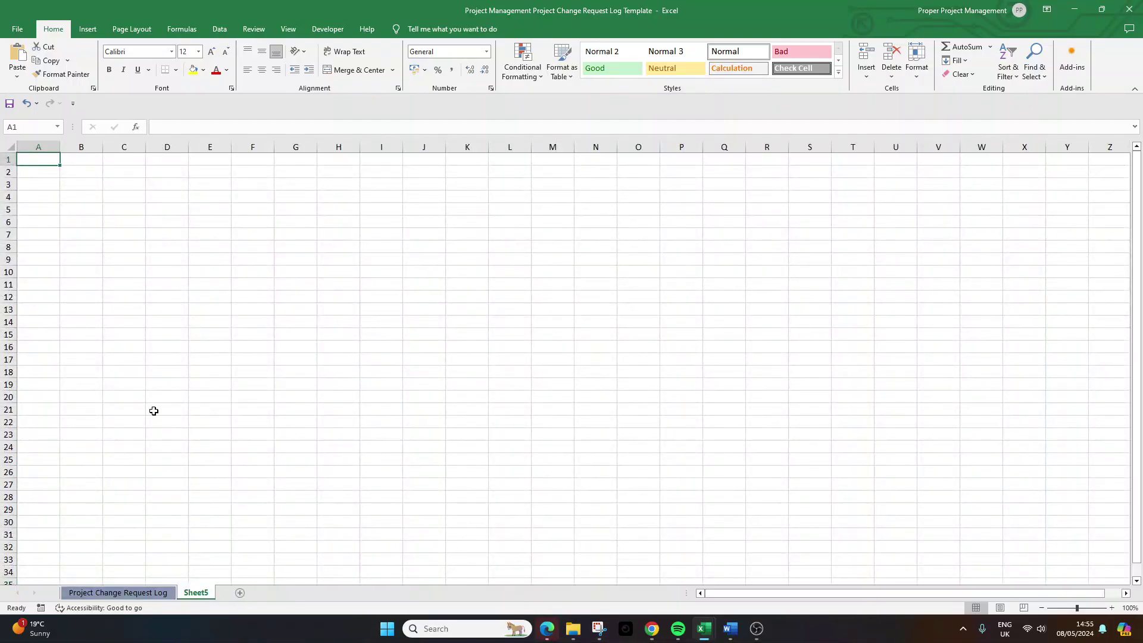
pyautogui.click(85, 162)
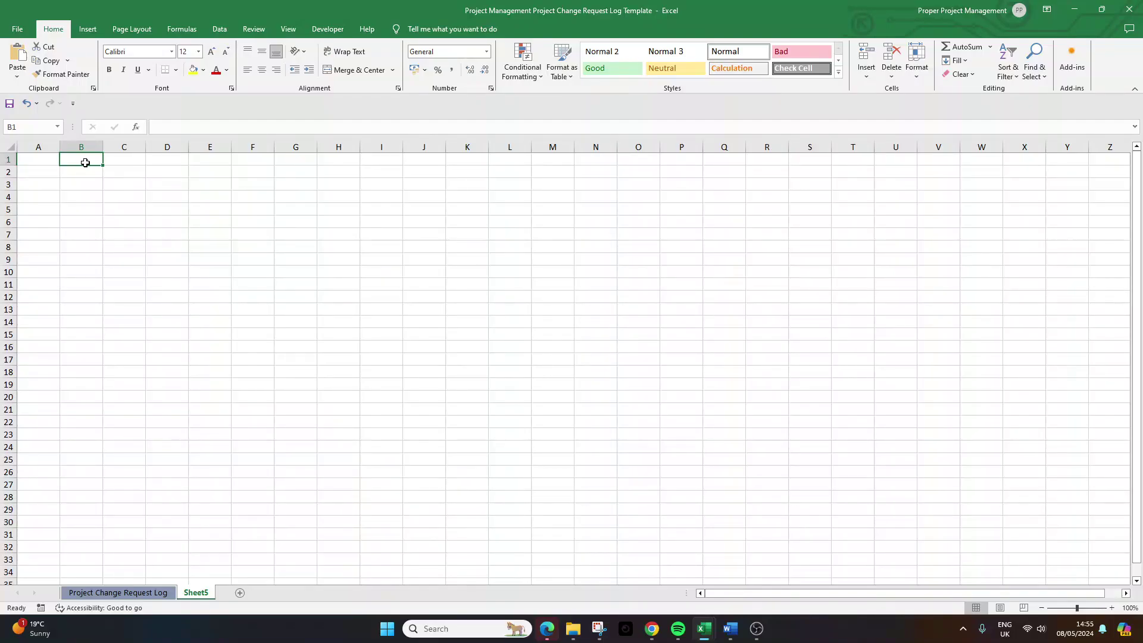
pyautogui.write('Proe')
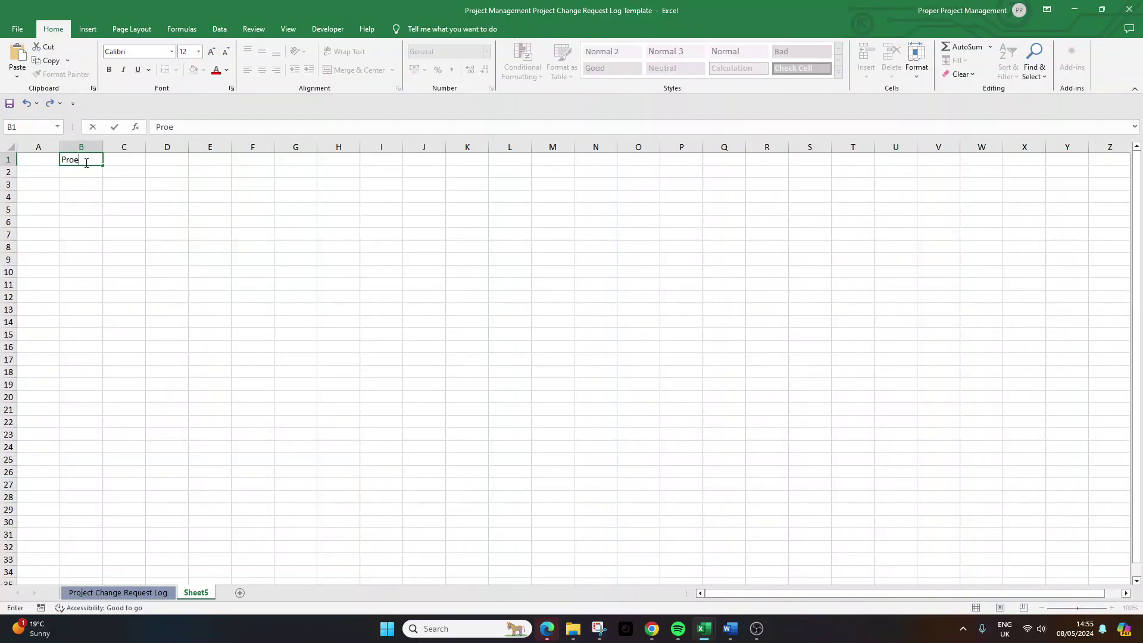
pyautogui.write('ject Change Request Log')
pyautogui.press('Return')
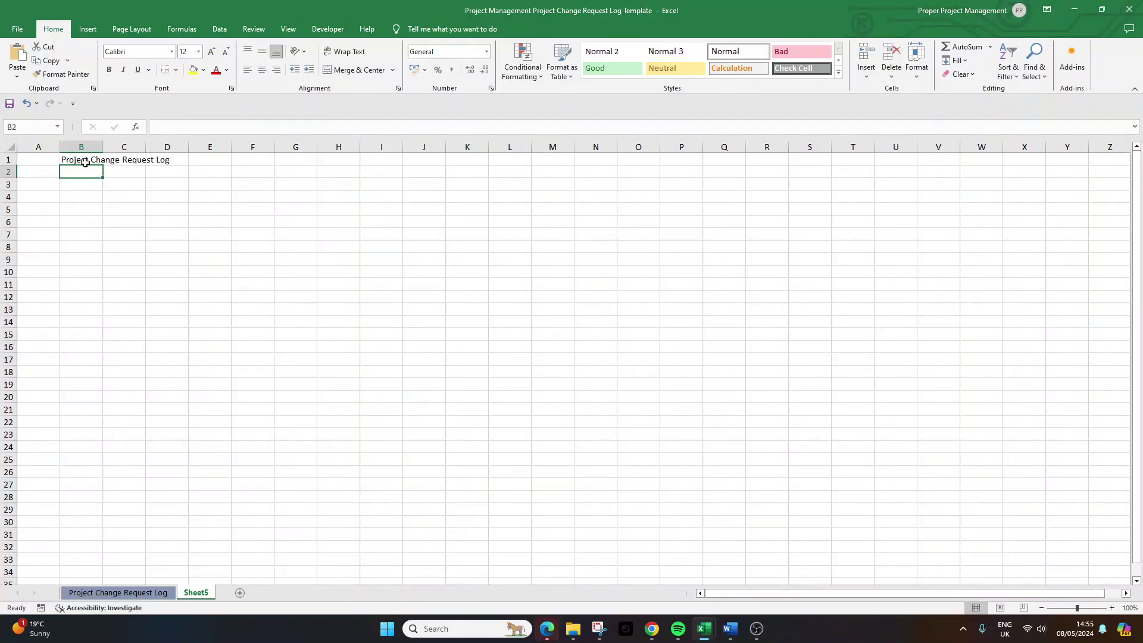
# Make the B1 title bold at font size 20
pyautogui.click(85, 163)
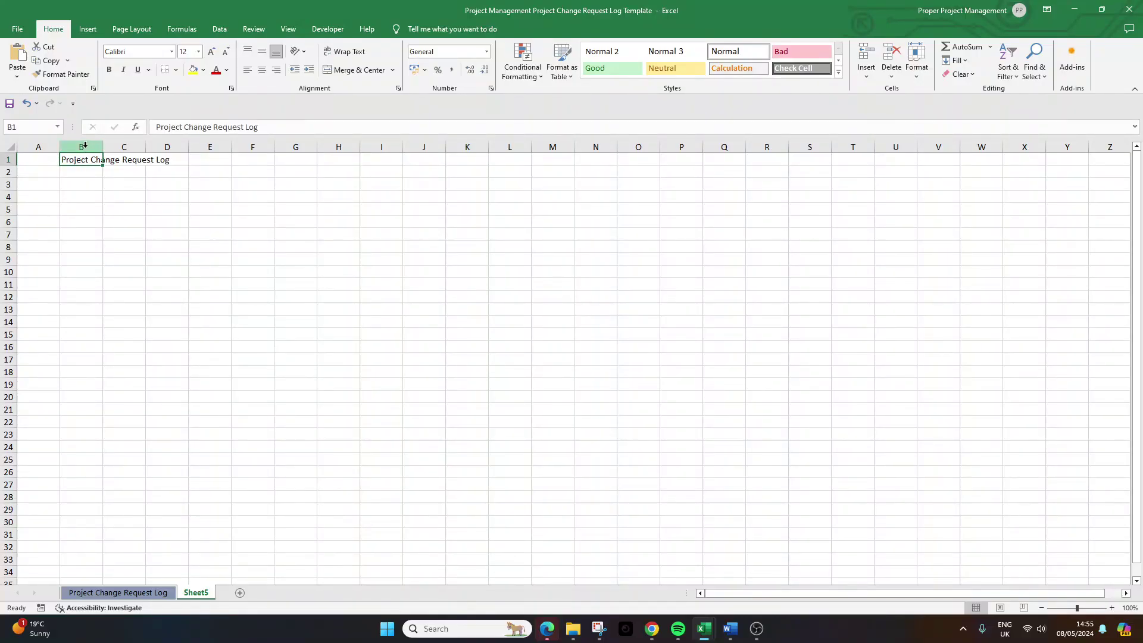
pyautogui.click(113, 70)
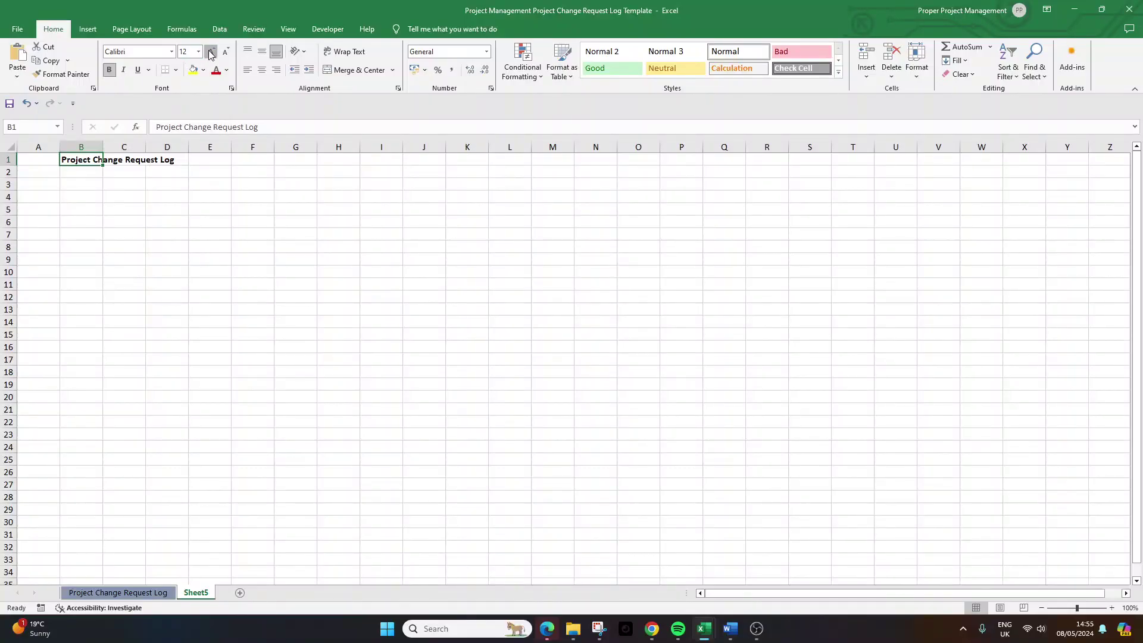
pyautogui.click(212, 51)
pyautogui.click(212, 52)
pyautogui.click(211, 51)
pyautogui.click(212, 51)
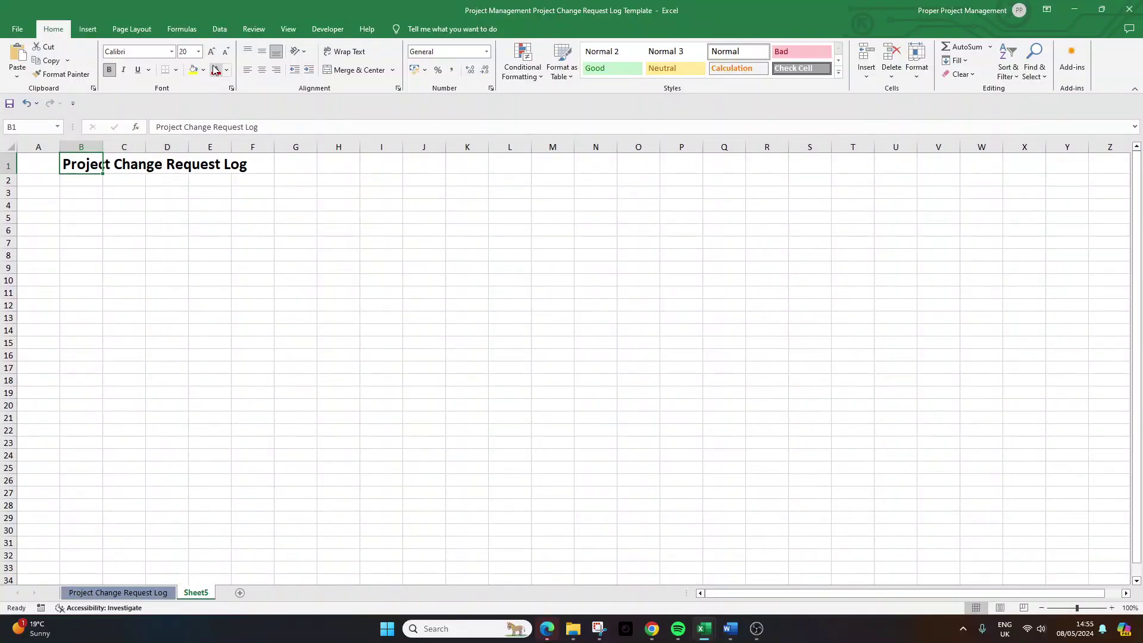
# Freeze the top row and scroll to confirm the title stays fixed
pyautogui.click(292, 30)
pyautogui.click(399, 70)
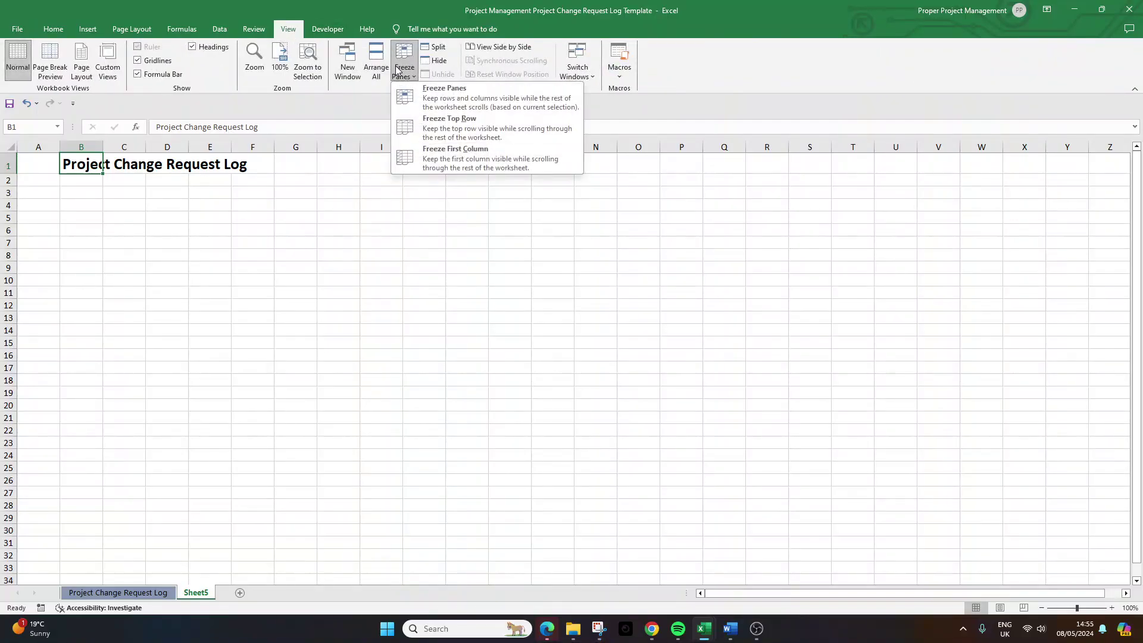
pyautogui.click(455, 128)
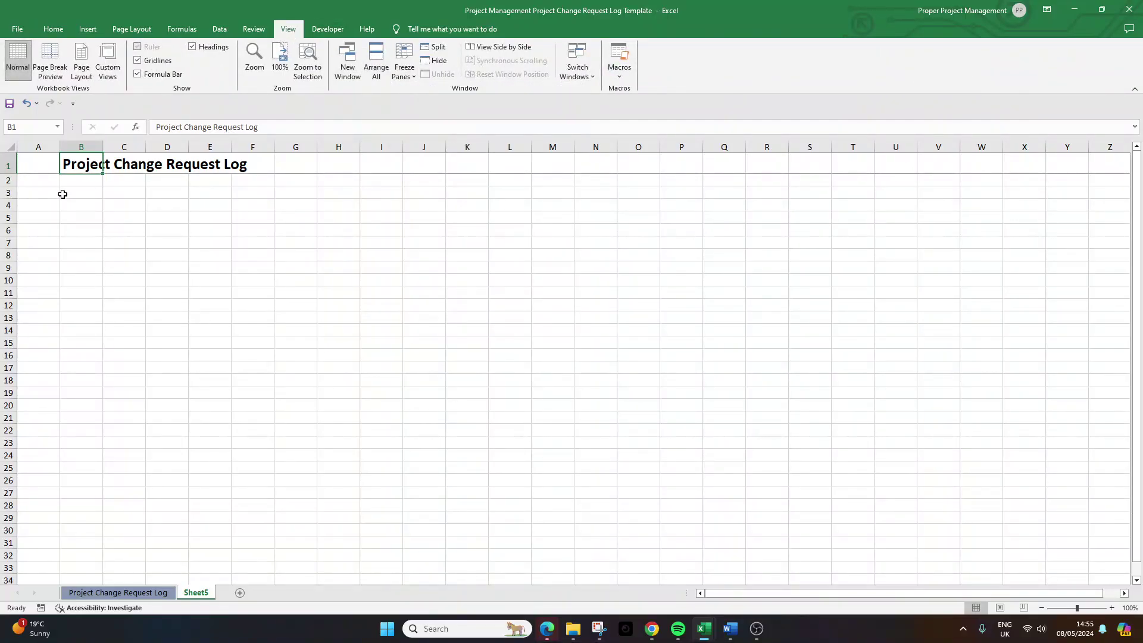
pyautogui.scroll(-16, 89, 212)
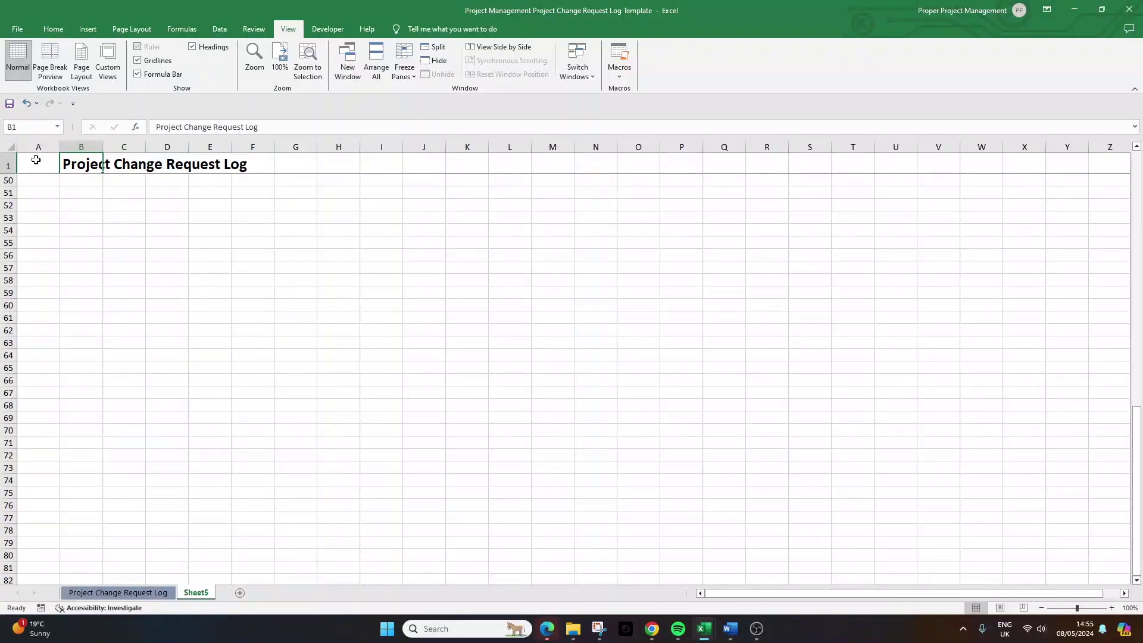
pyautogui.scroll(7, 99, 198)
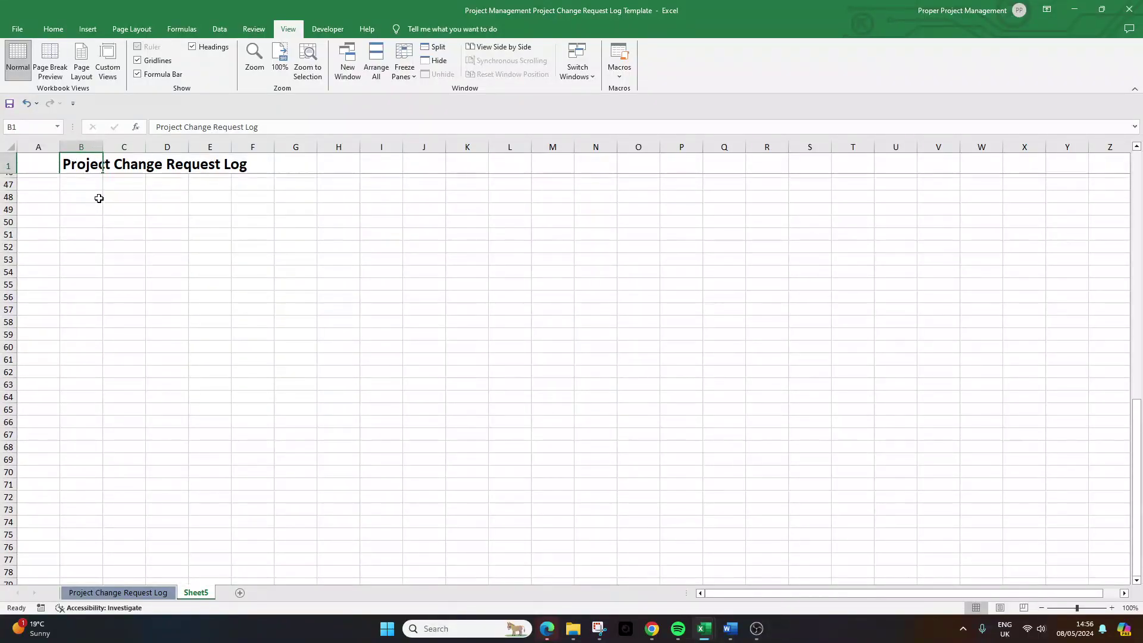
pyautogui.scroll(9, 99, 198)
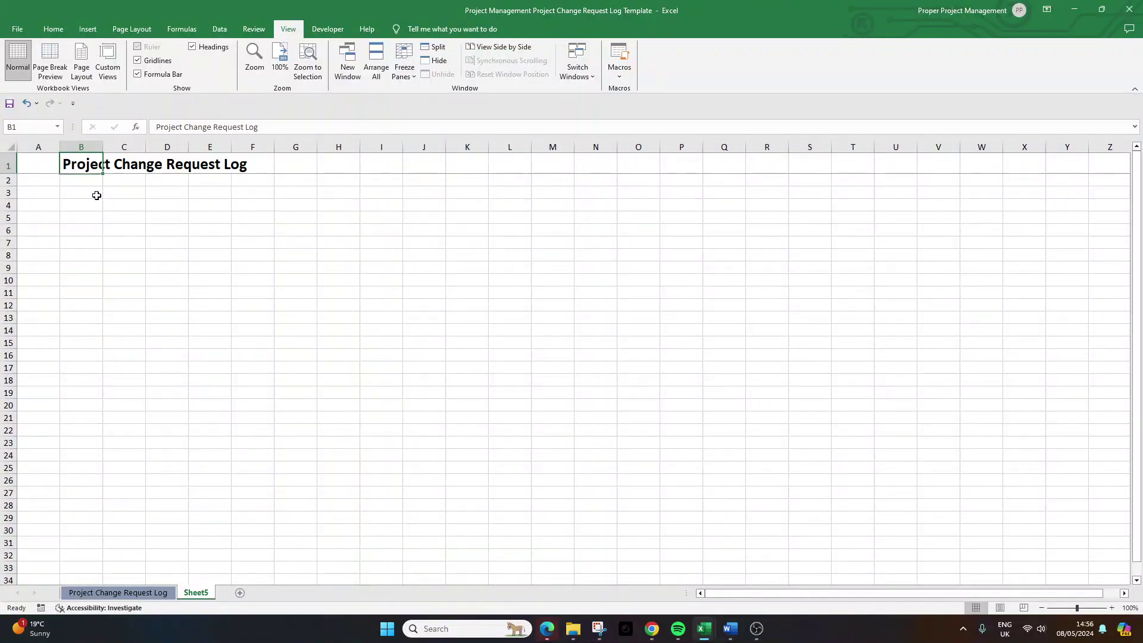
pyautogui.scroll(-18, 107, 243)
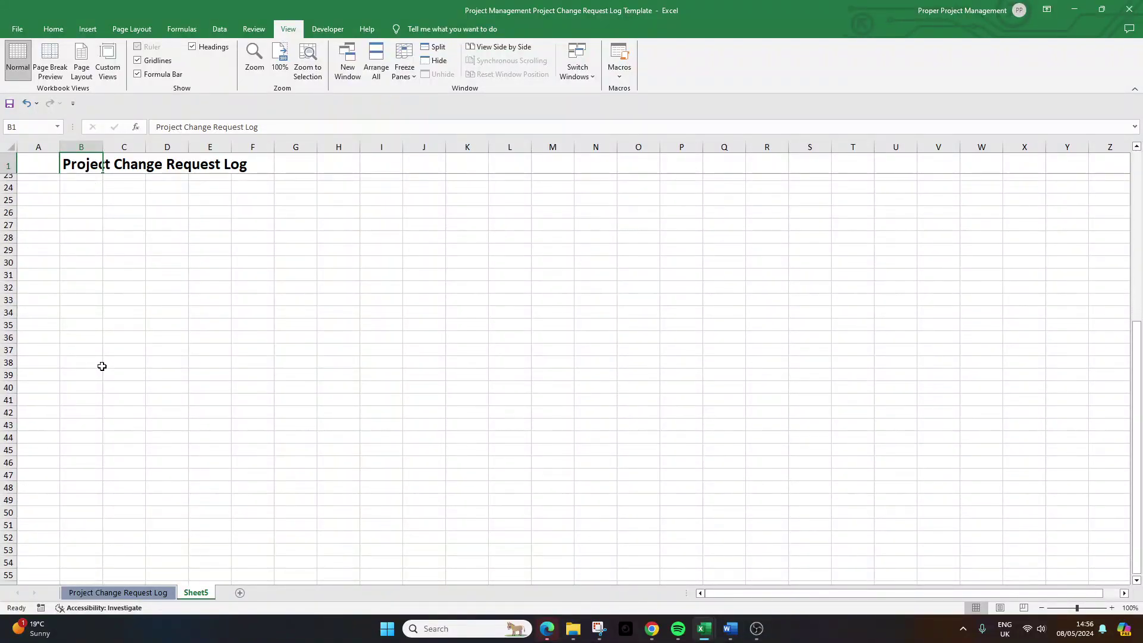
pyautogui.scroll(18, 102, 364)
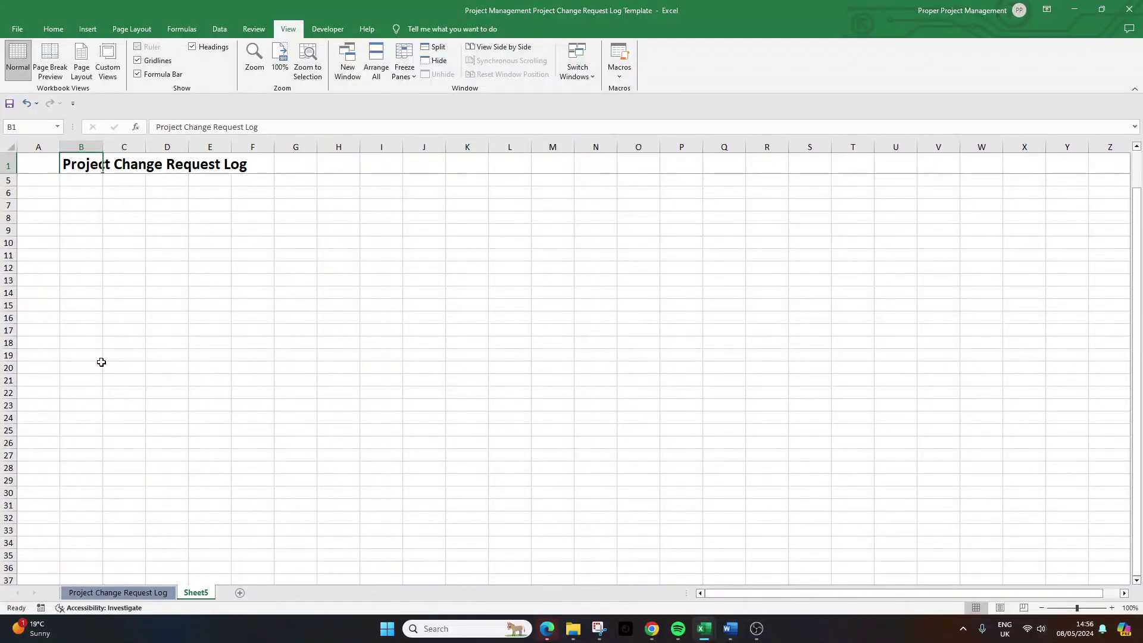
# Enter the headings Project Name in B3 and Project Manager in C3
pyautogui.click(72, 188)
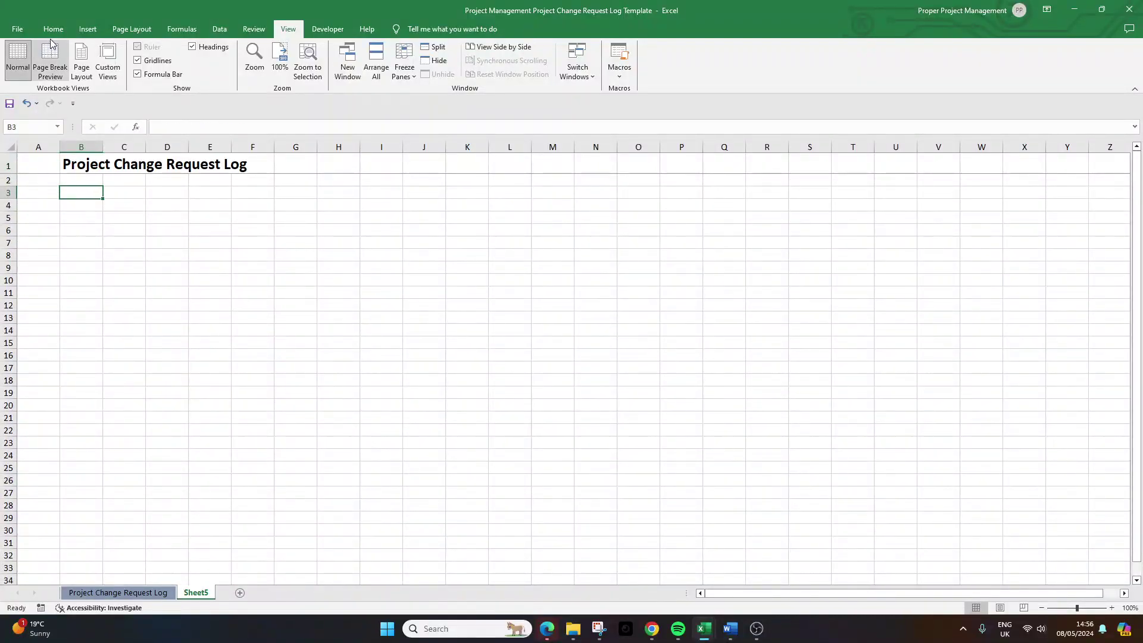
pyautogui.click(51, 34)
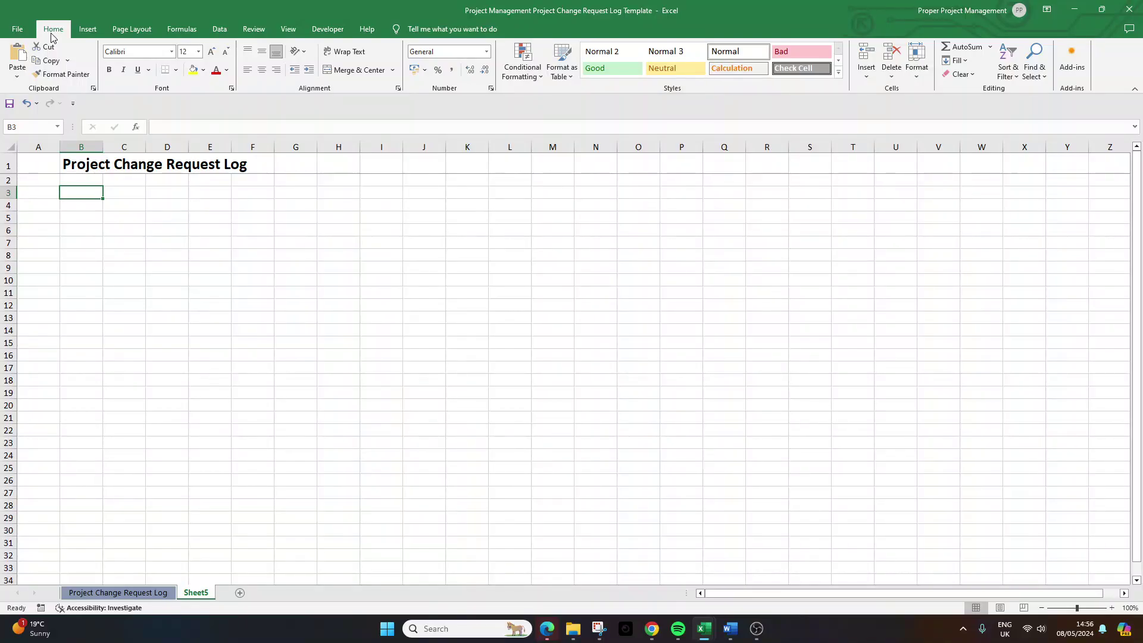
pyautogui.write('Project ')
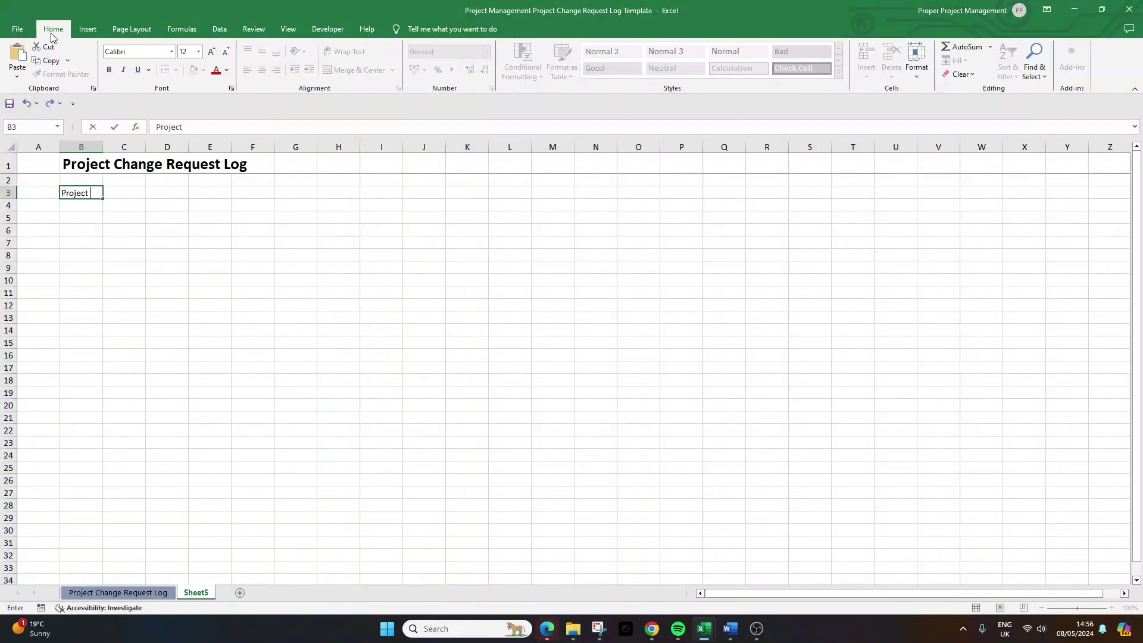
pyautogui.write('NAme')
pyautogui.press('BackSpace')
pyautogui.press('BackSpace')
pyautogui.press('BackSpace')
pyautogui.write('ame')
pyautogui.press('Return')
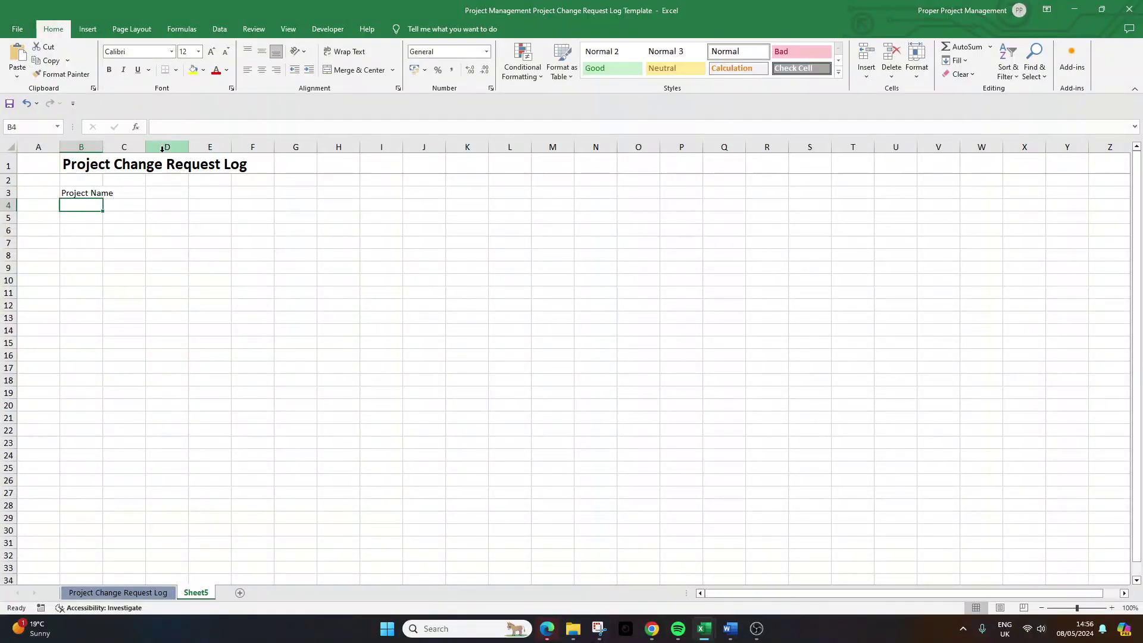
pyautogui.click(125, 193)
pyautogui.write('Project Manager')
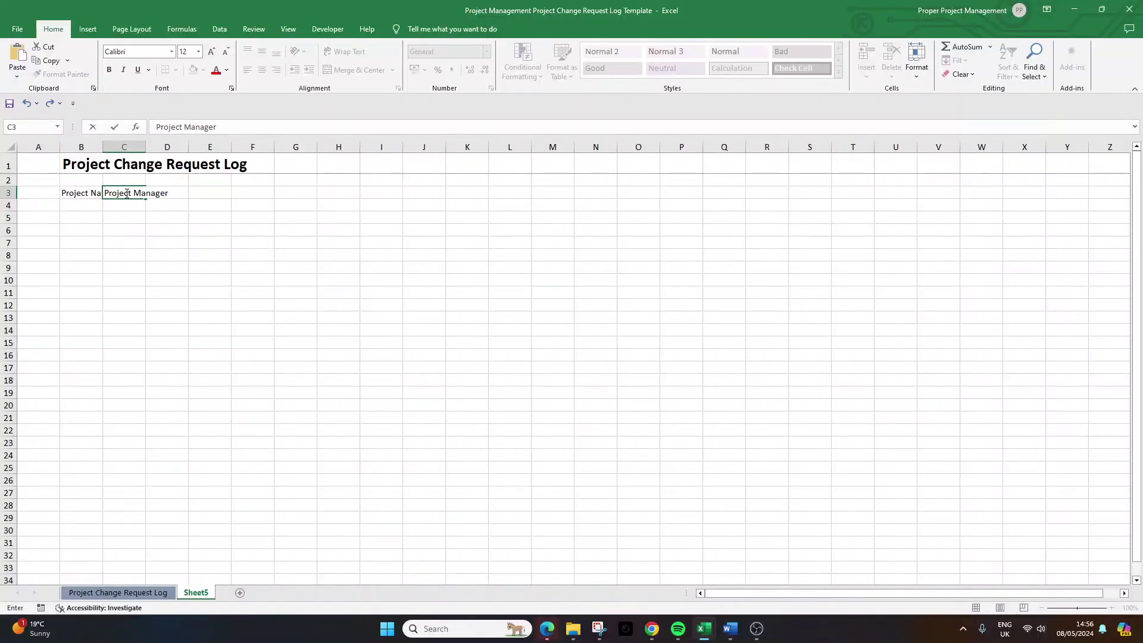
pyautogui.press('Return')
# Add the Project Start Date, Change ID and Change Name headings in D3:F3
pyautogui.press('Up')
pyautogui.press('Right')
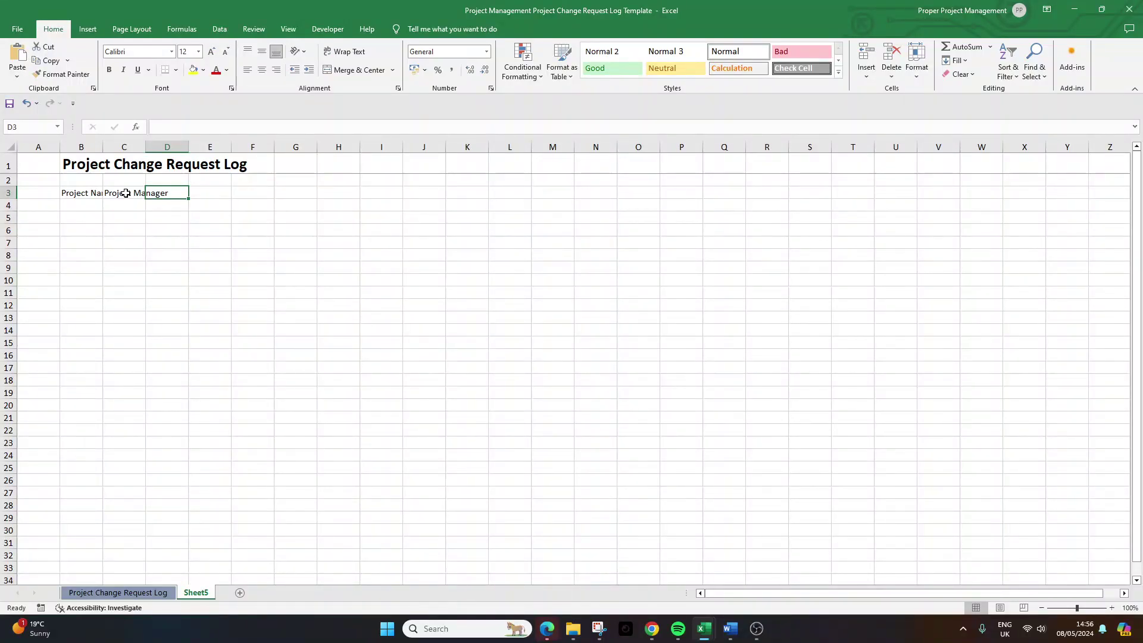
pyautogui.write('Project ')
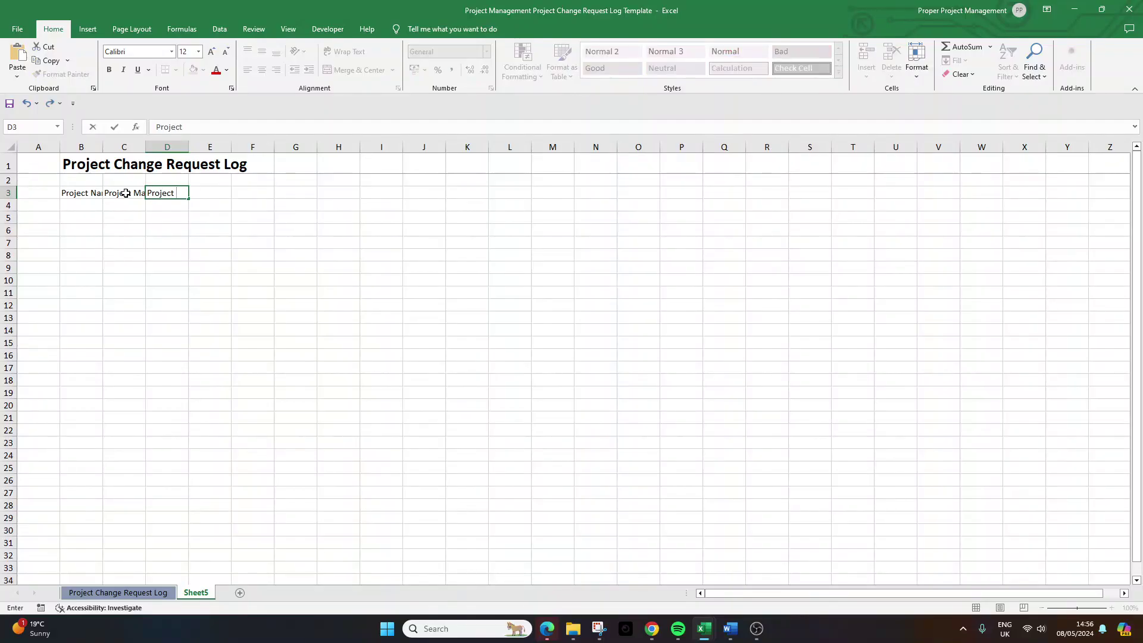
pyautogui.write('Start Date')
pyautogui.press('Return')
pyautogui.press('Up')
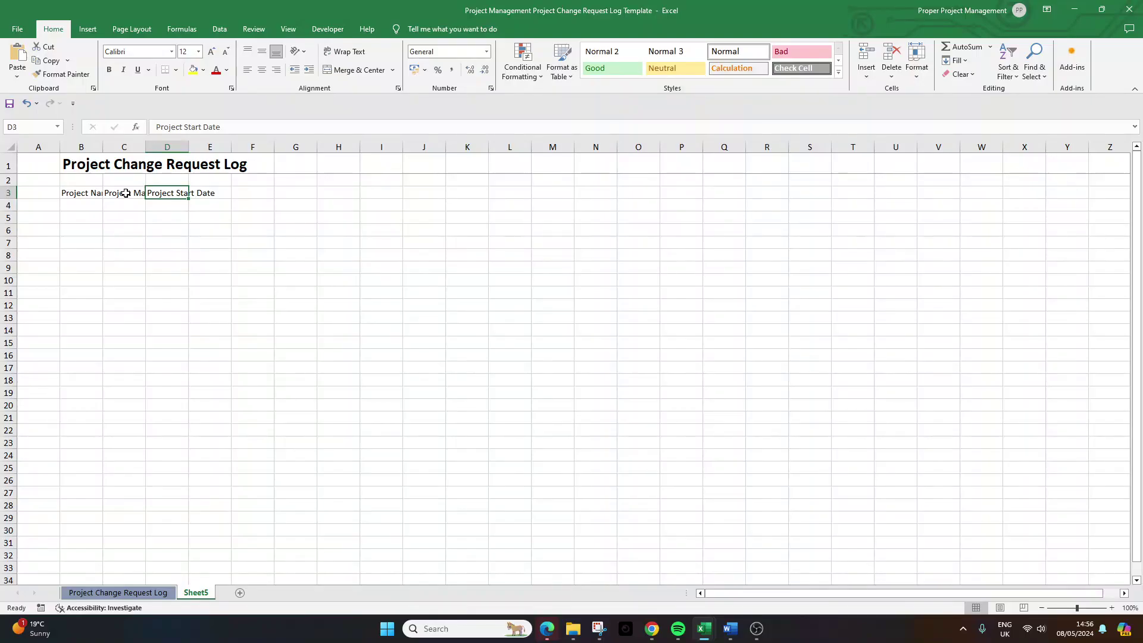
pyautogui.press('Right')
pyautogui.write('Change ID')
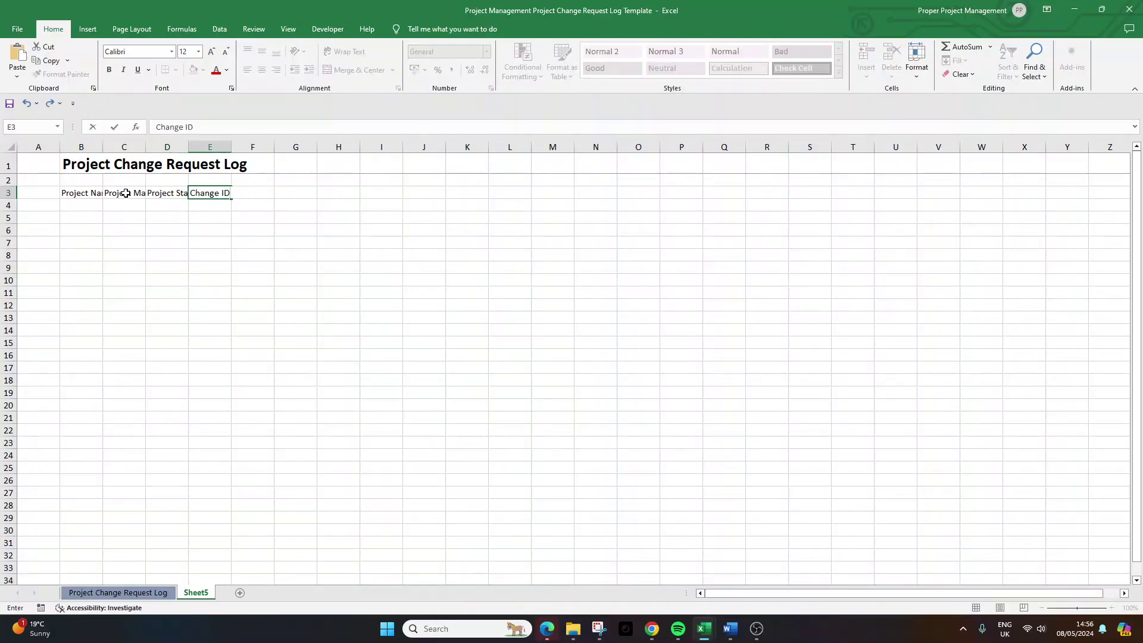
pyautogui.press('Return')
pyautogui.press('Up')
pyautogui.press('Right')
pyautogui.write('Chang')
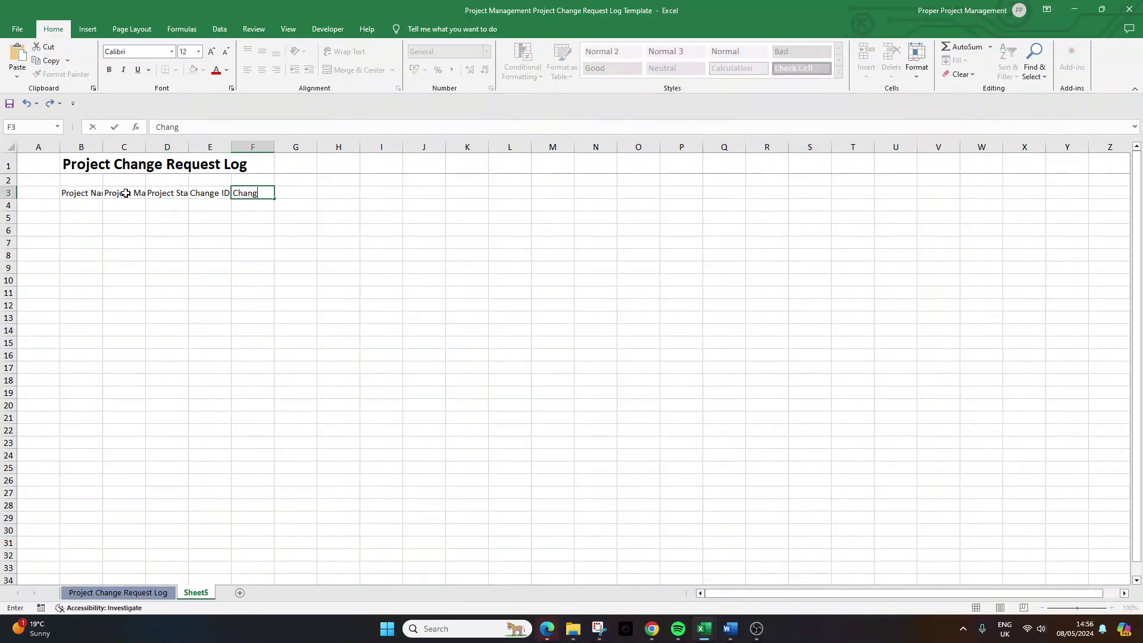
pyautogui.write('e Name')
pyautogui.press('Return')
# Add Description of Change in G3 and Change Requested in H3
pyautogui.press('Up')
pyautogui.press('Right')
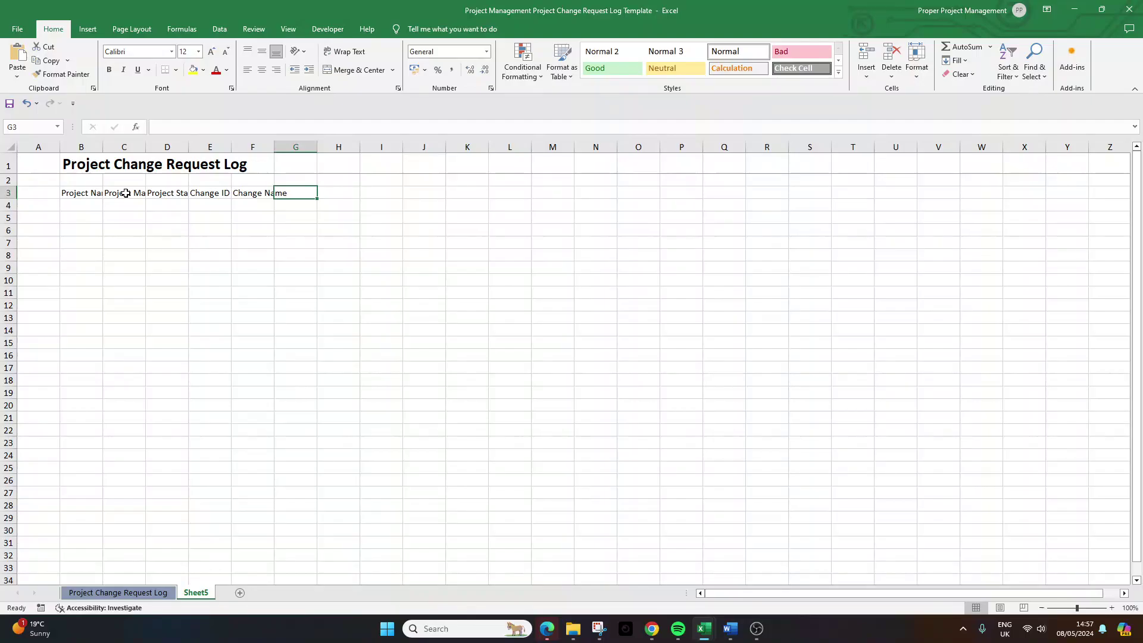
pyautogui.write('Description of')
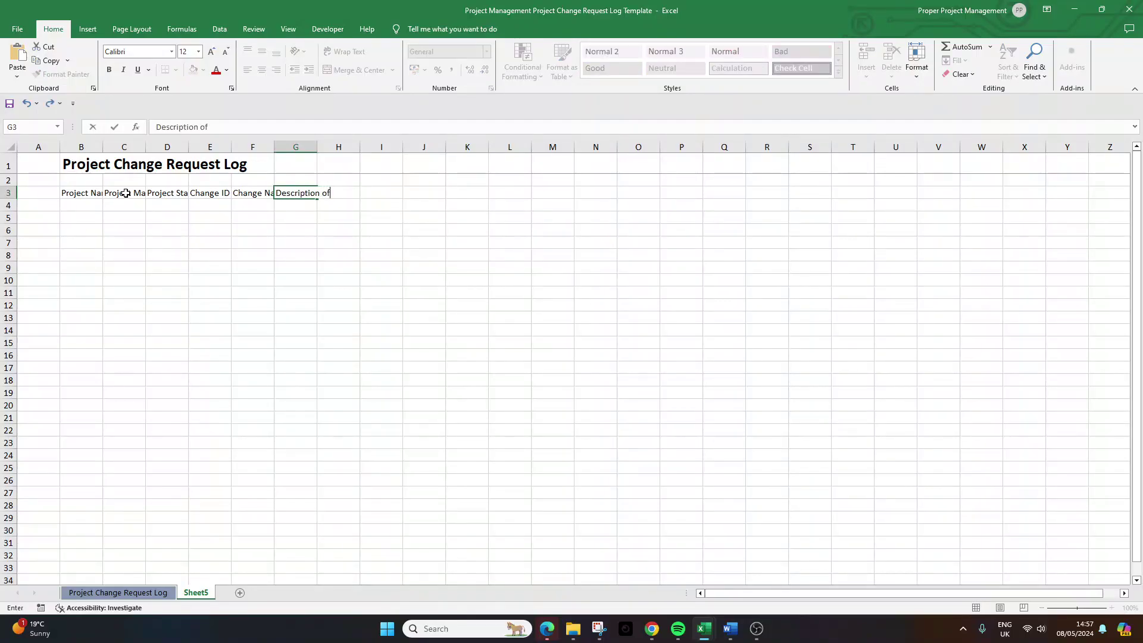
pyautogui.write(' Change')
pyautogui.press('Return')
pyautogui.press('Up')
pyautogui.press('Right')
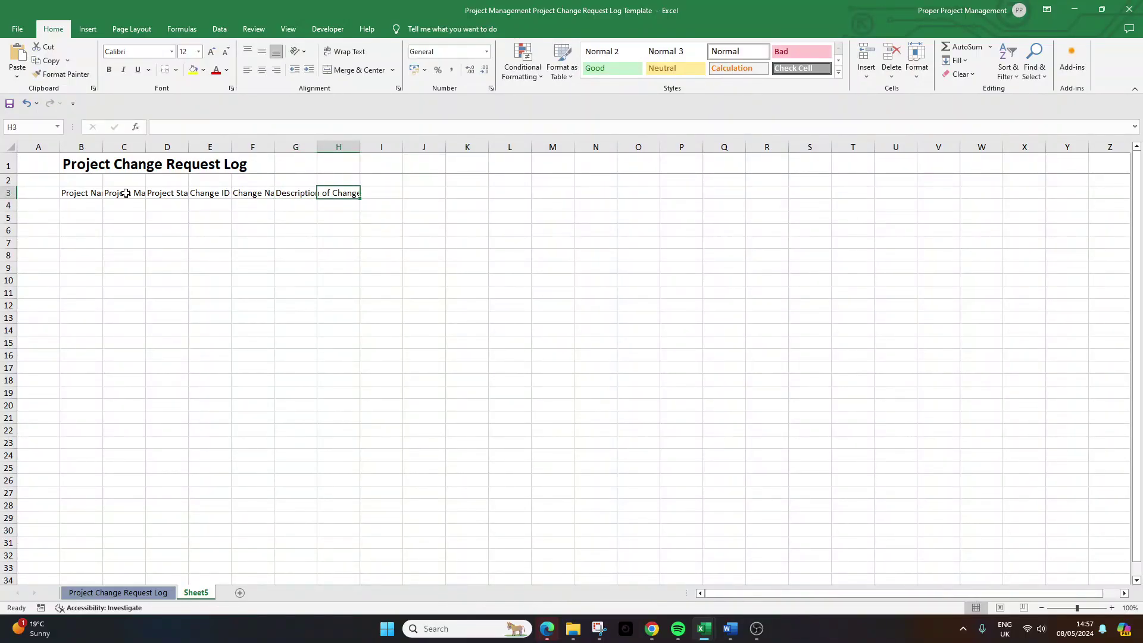
pyautogui.write('Change Reu')
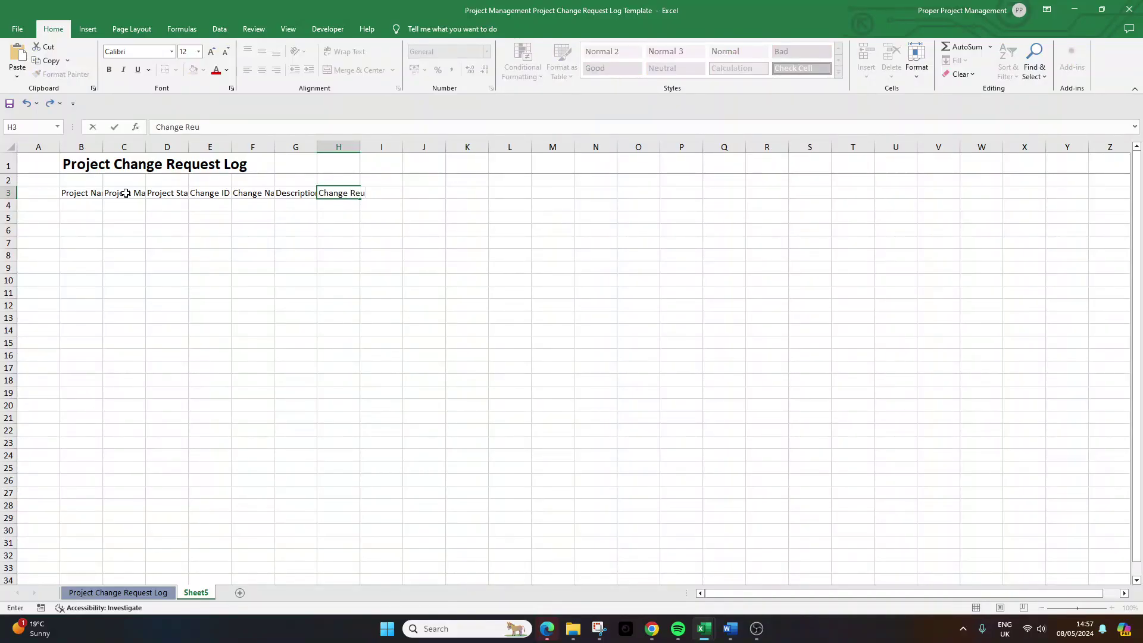
pyautogui.press('BackSpace')
pyautogui.write('quested')
pyautogui.press('Tab')
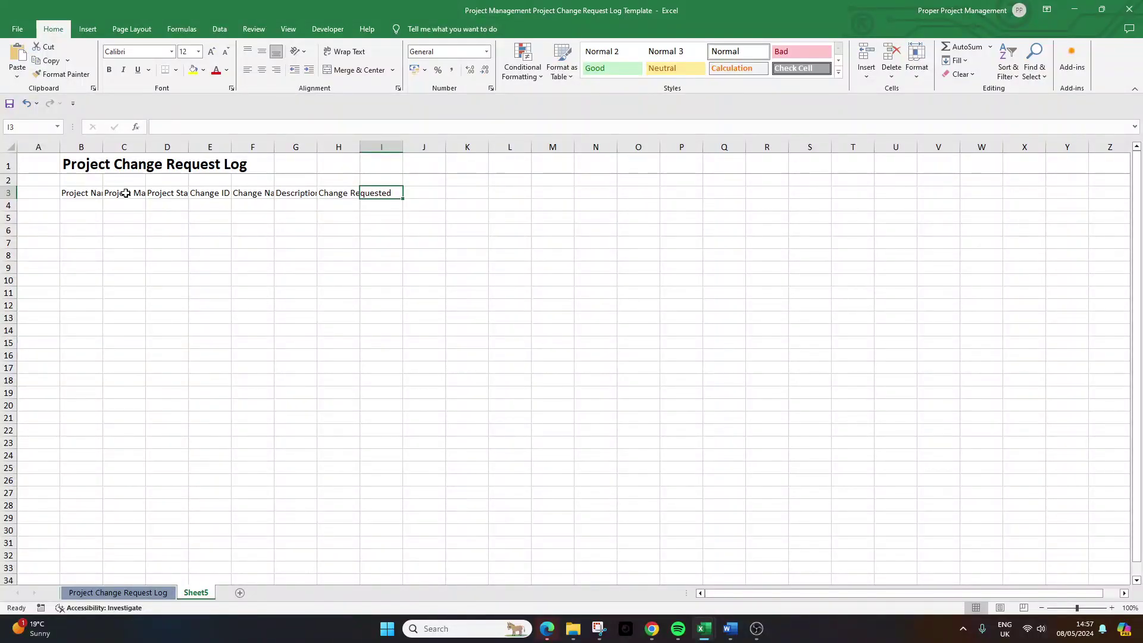
# Extend H3 to 'Change Requested By' and add 'Date of Change Request' in I3
pyautogui.press('Left')
pyautogui.press('Left')
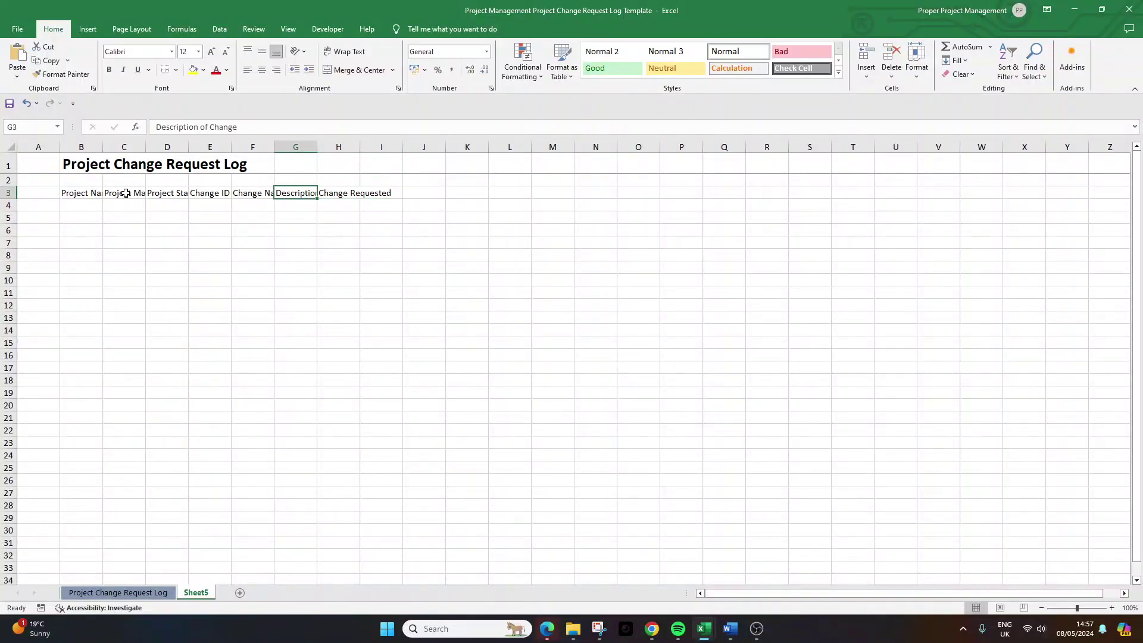
pyautogui.press('Right')
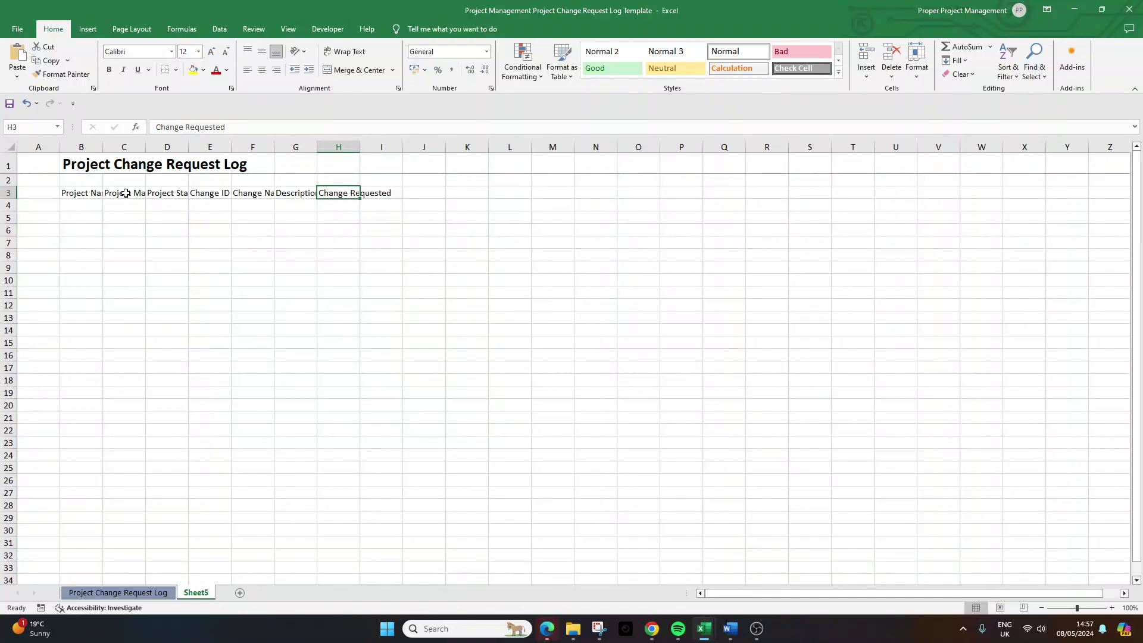
pyautogui.click(264, 126)
pyautogui.write('By')
pyautogui.press('Return')
pyautogui.press('Up')
pyautogui.press('Right')
pyautogui.write('Dat')
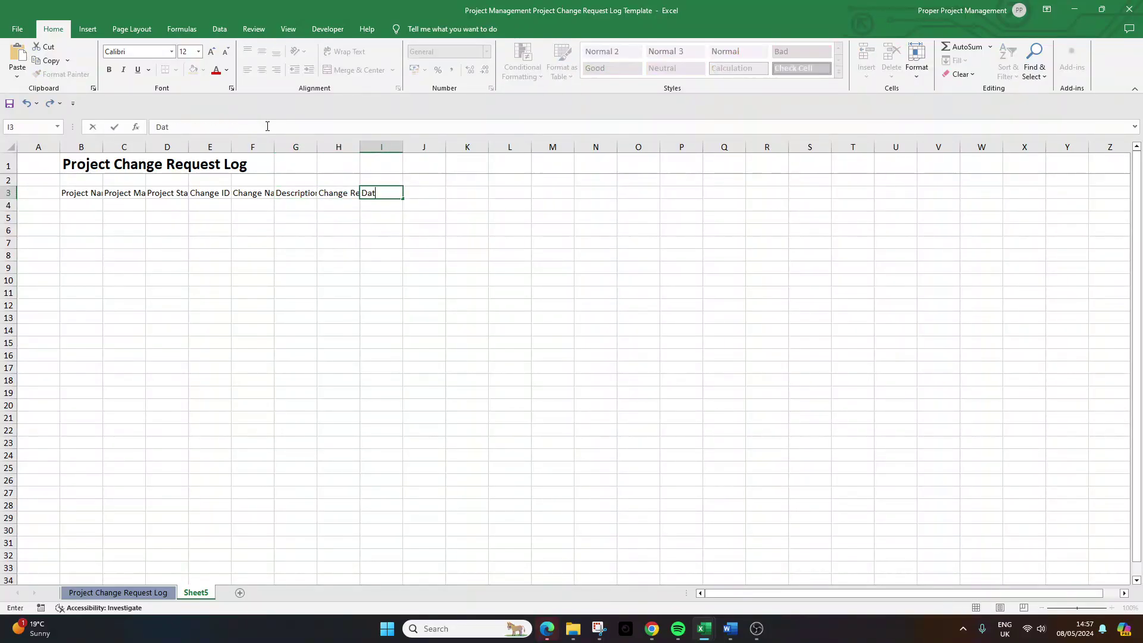
pyautogui.write('e of Change Request')
pyautogui.press('Tab')
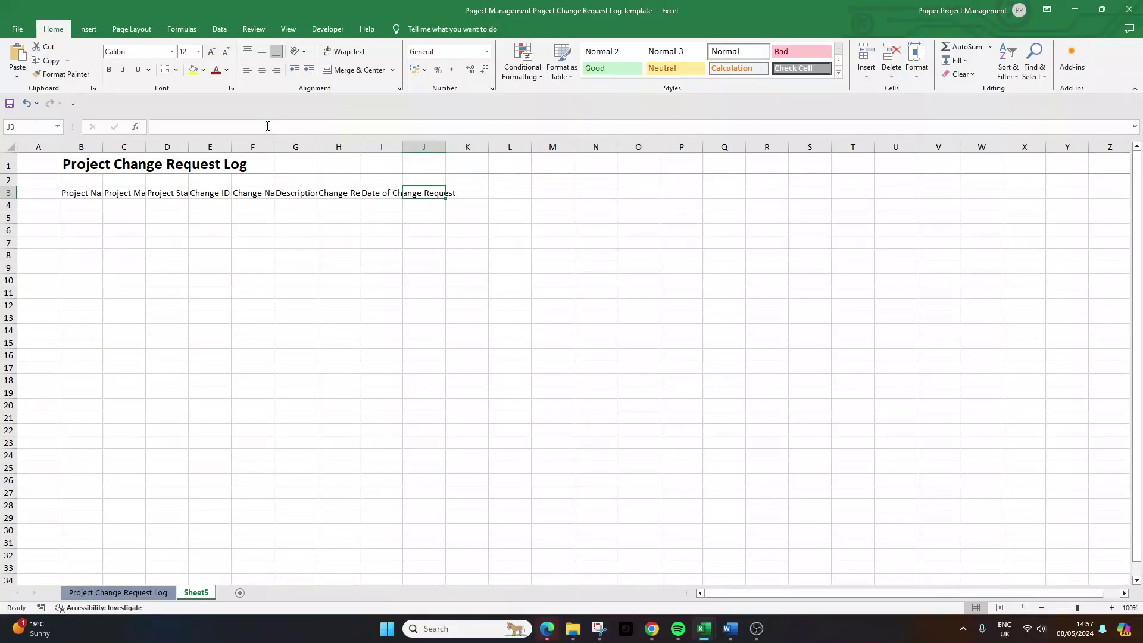
# Add the Status, Priority, Change Impact, Escalation Required? and Decision Maker headings
pyautogui.write('Status')
pyautogui.press('Tab')
pyautogui.write('Priority')
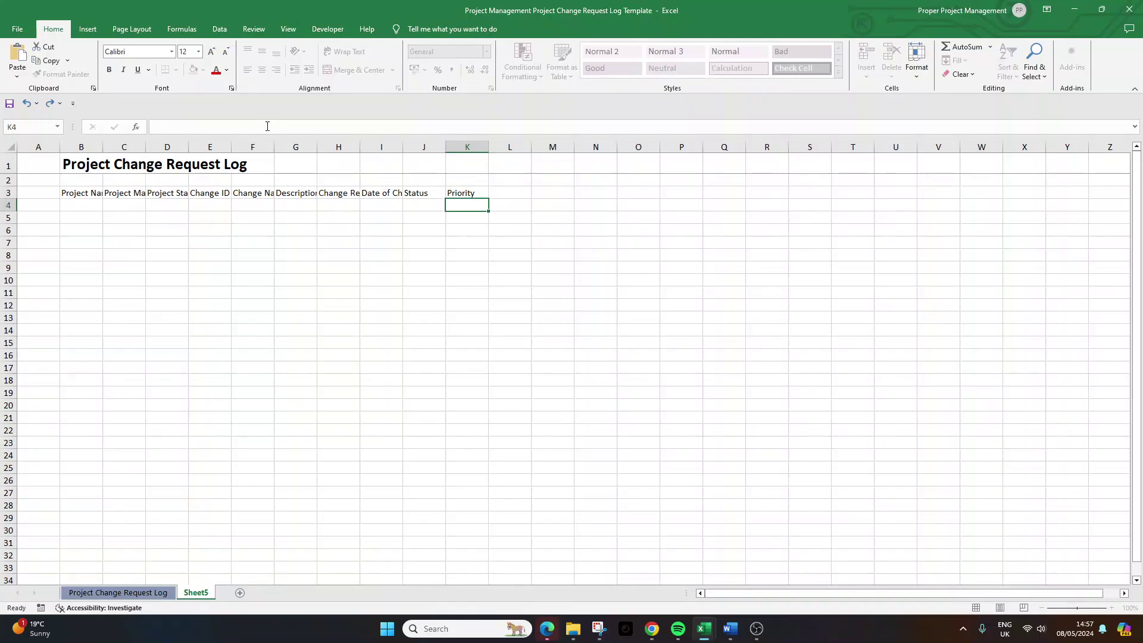
pyautogui.press('Tab')
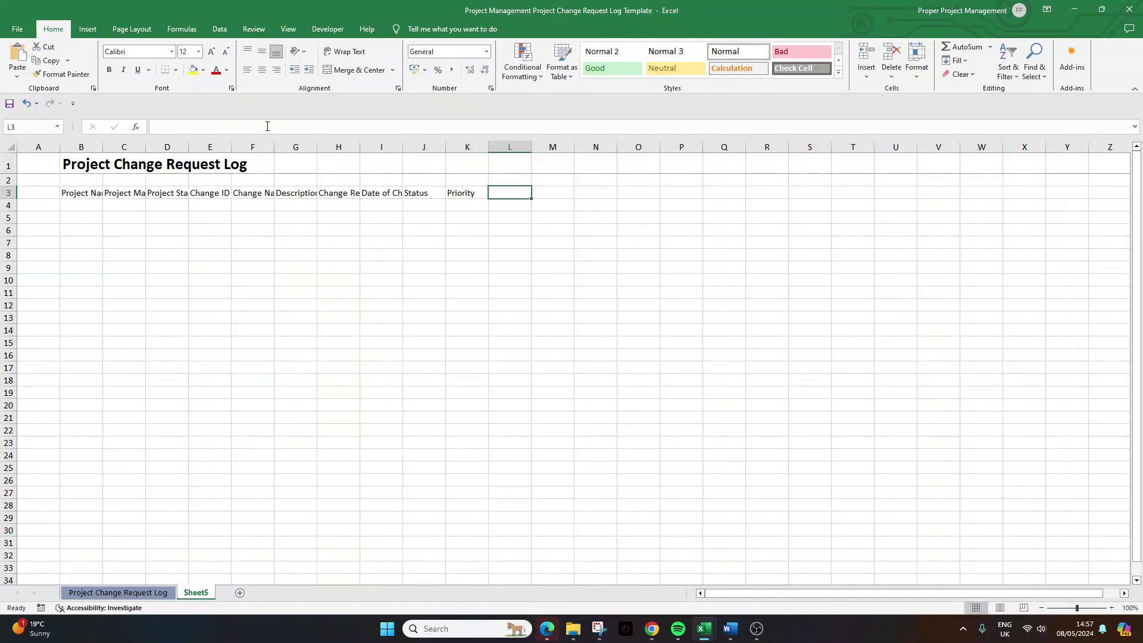
pyautogui.write('Change Impact')
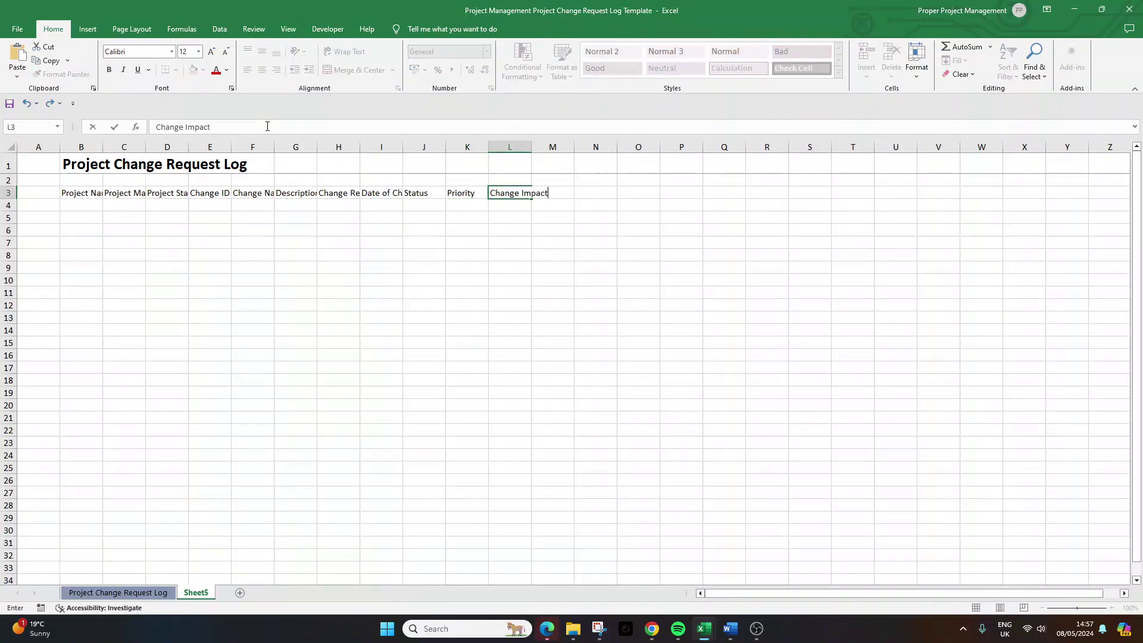
pyautogui.press('Tab')
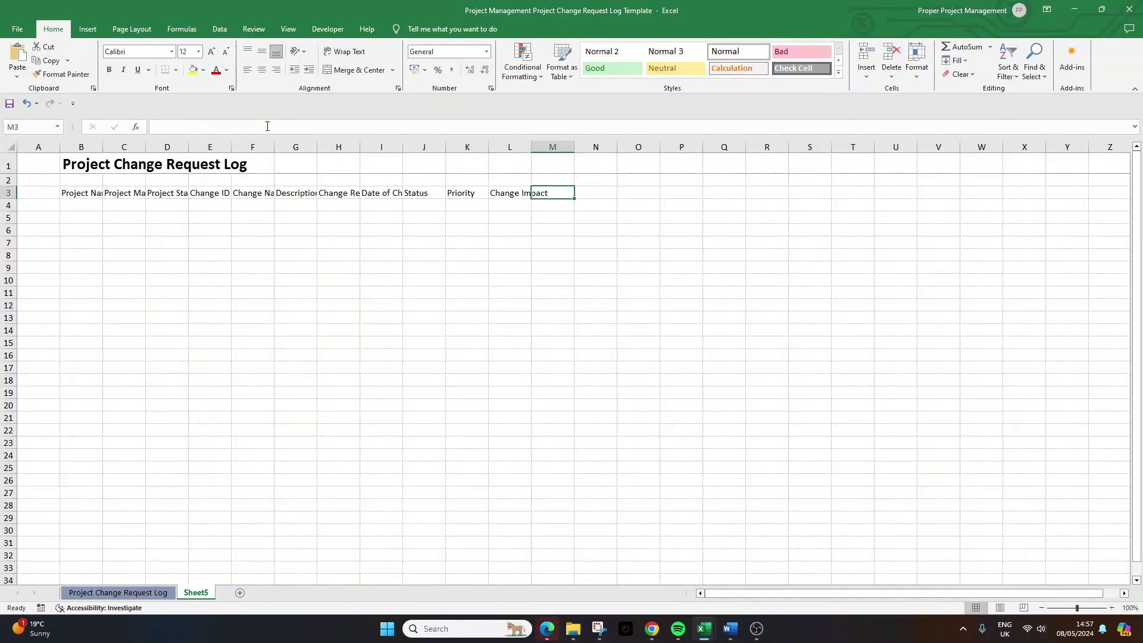
pyautogui.write('Escalation Required?')
pyautogui.press('Tab')
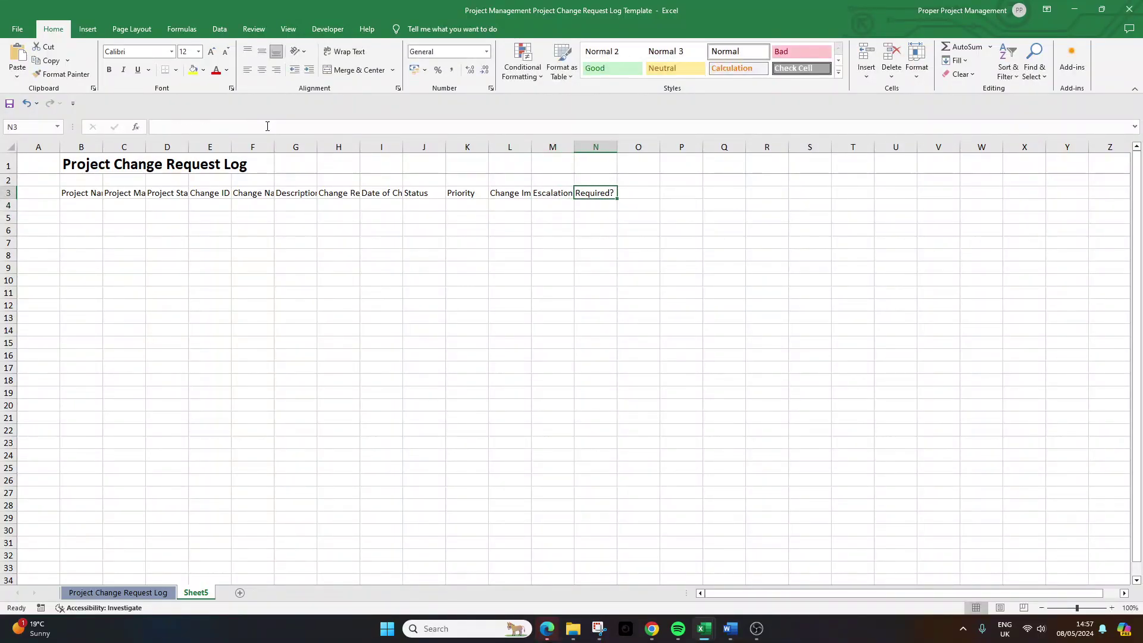
pyautogui.write('Desi')
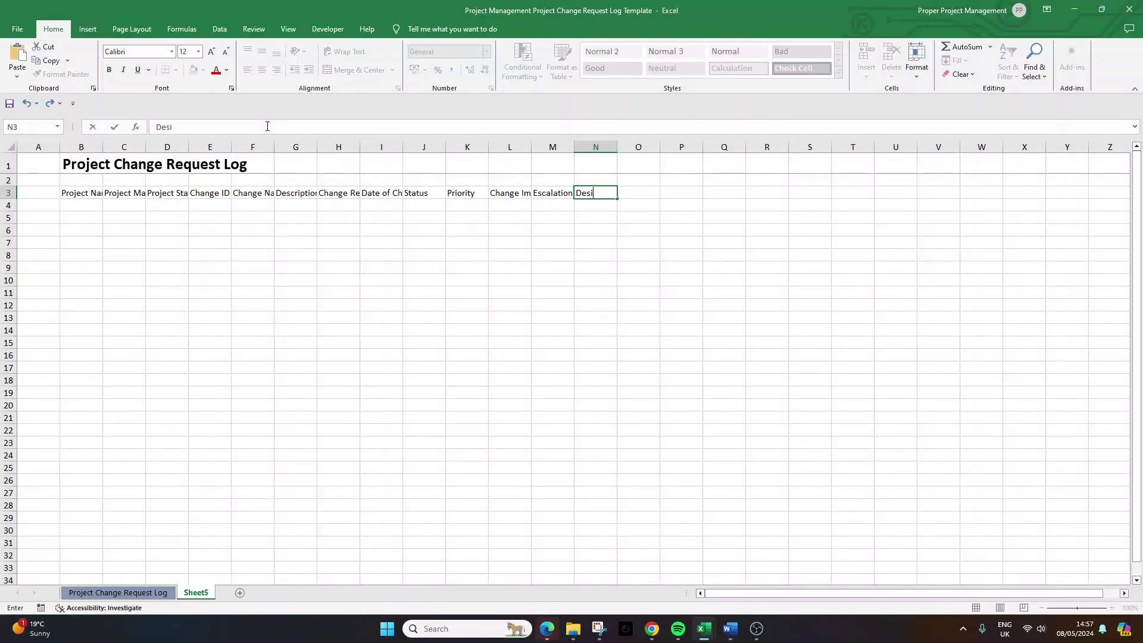
pyautogui.write('sion Maker')
pyautogui.press('Tab')
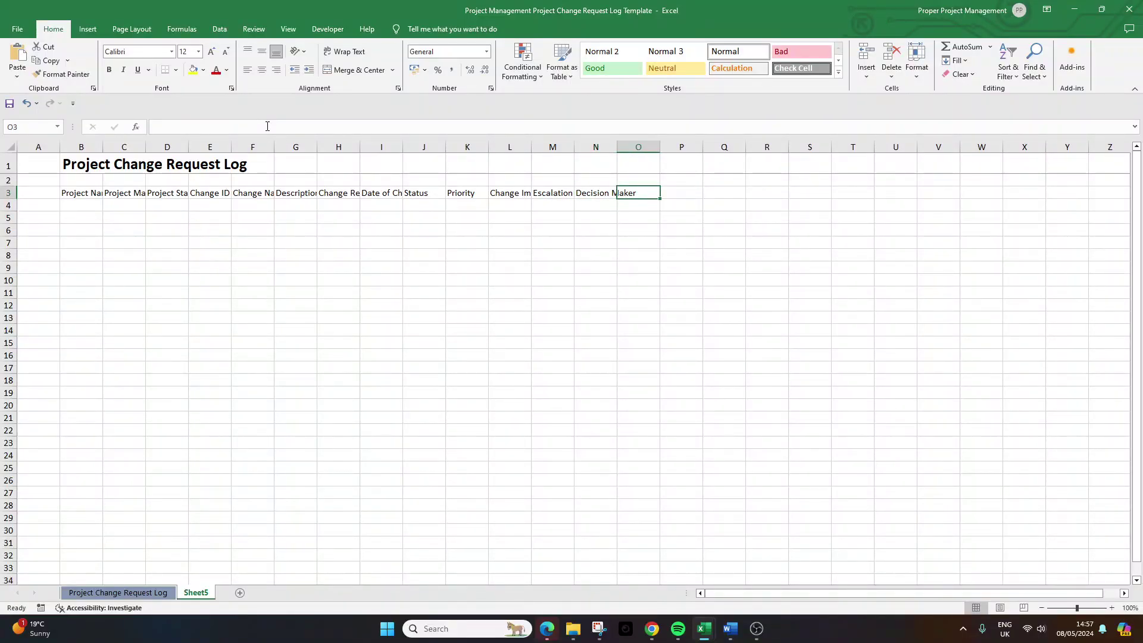
# Add the final Decision heading in O3
pyautogui.write('Decision')
pyautogui.press('Return')
pyautogui.click(84, 198)
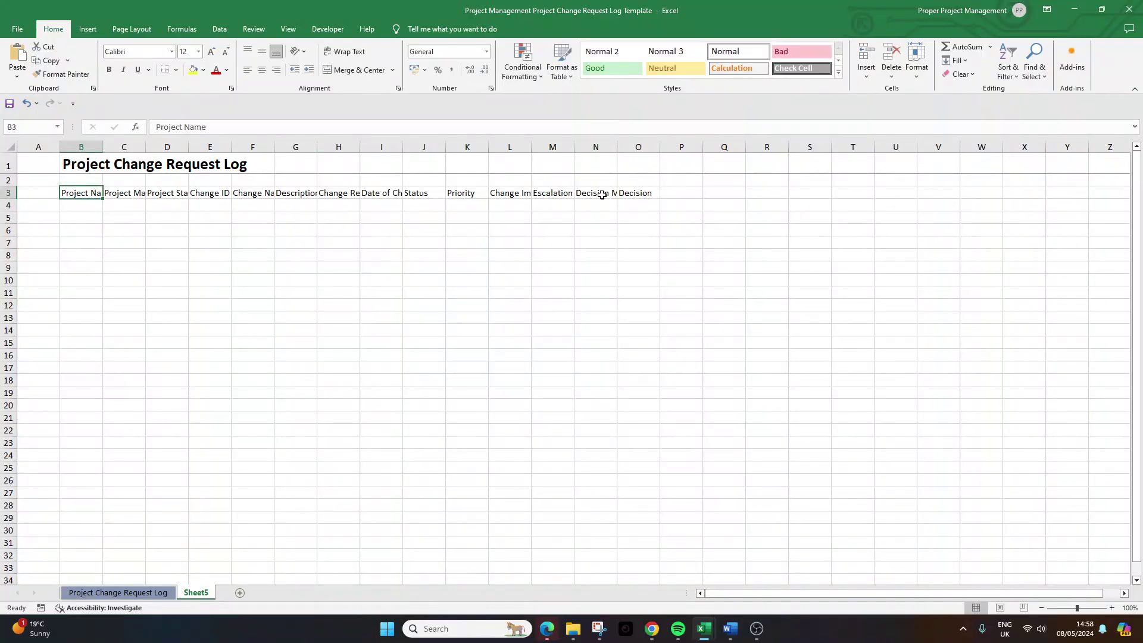
# Make headings B3:O3 bold, 14-point, with a grey fill
pyautogui.moveTo(607, 194); pyautogui.dragTo(94, 195)
pyautogui.click(108, 70)
pyautogui.click(210, 52)
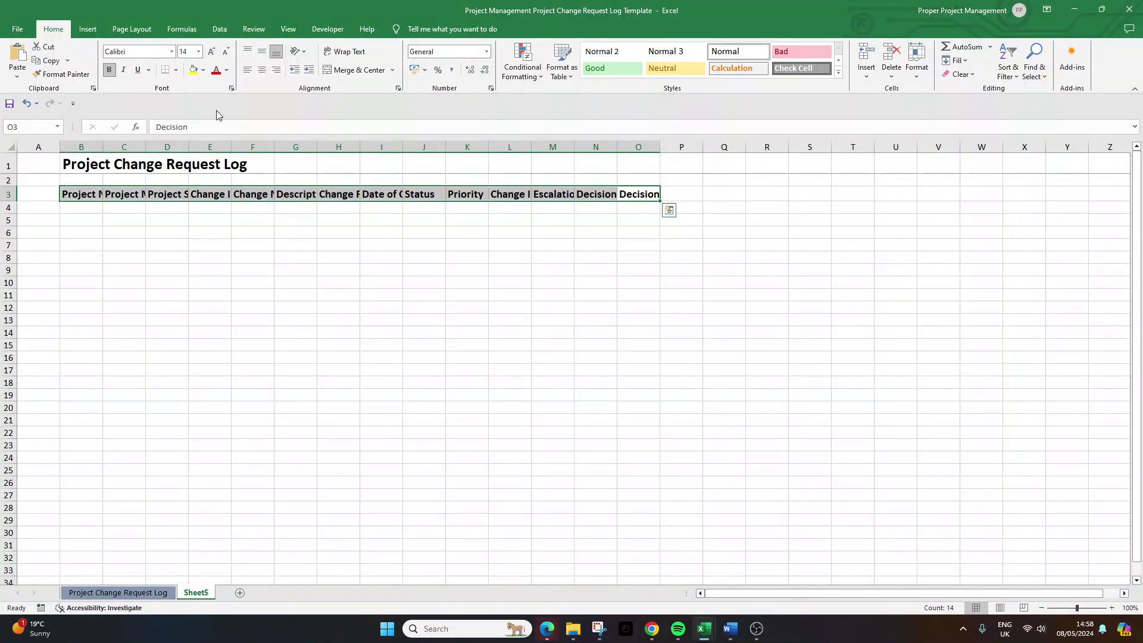
pyautogui.click(203, 70)
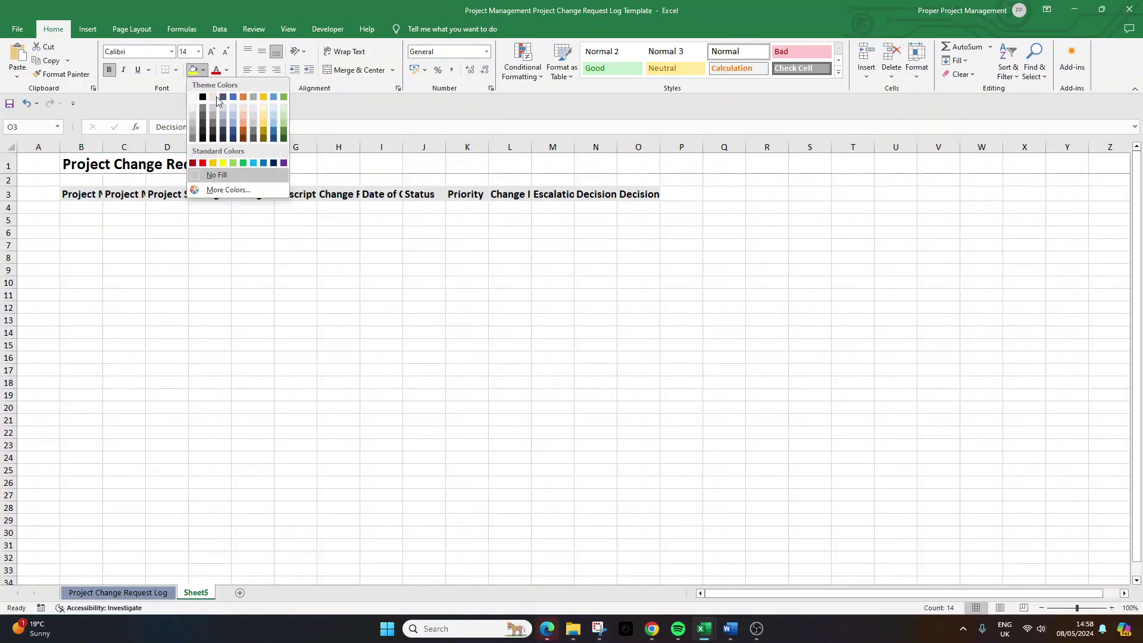
pyautogui.click(216, 96)
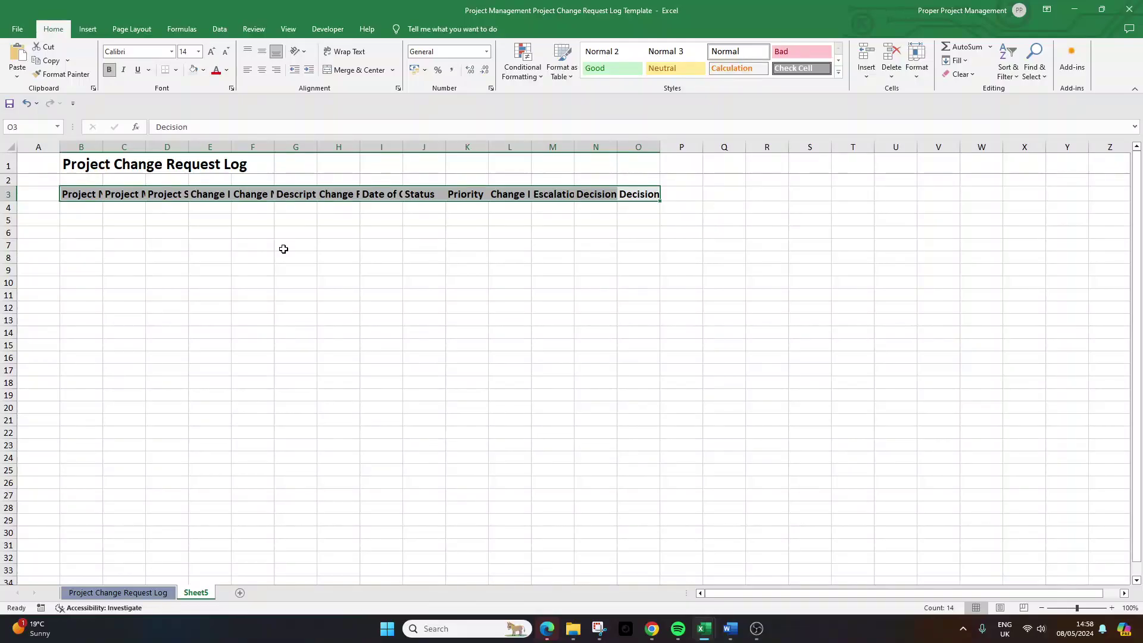
pyautogui.moveTo(100, 214); pyautogui.dragTo(92, 222)
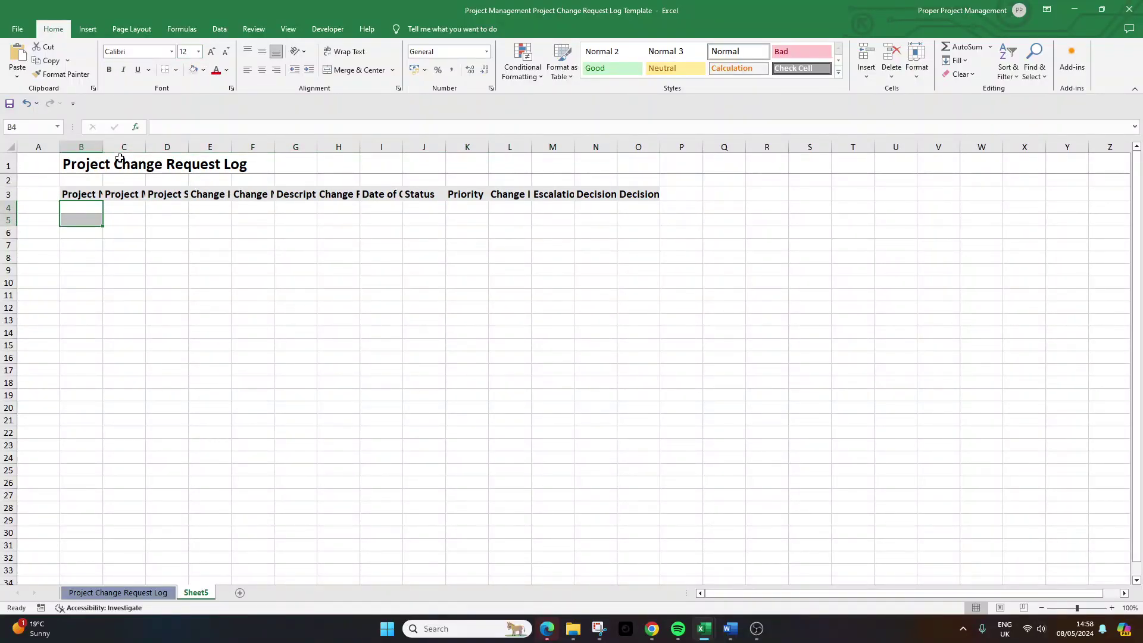
# Apply All Borders to the table range B3:O16
pyautogui.click(96, 196)
pyautogui.click(96, 209)
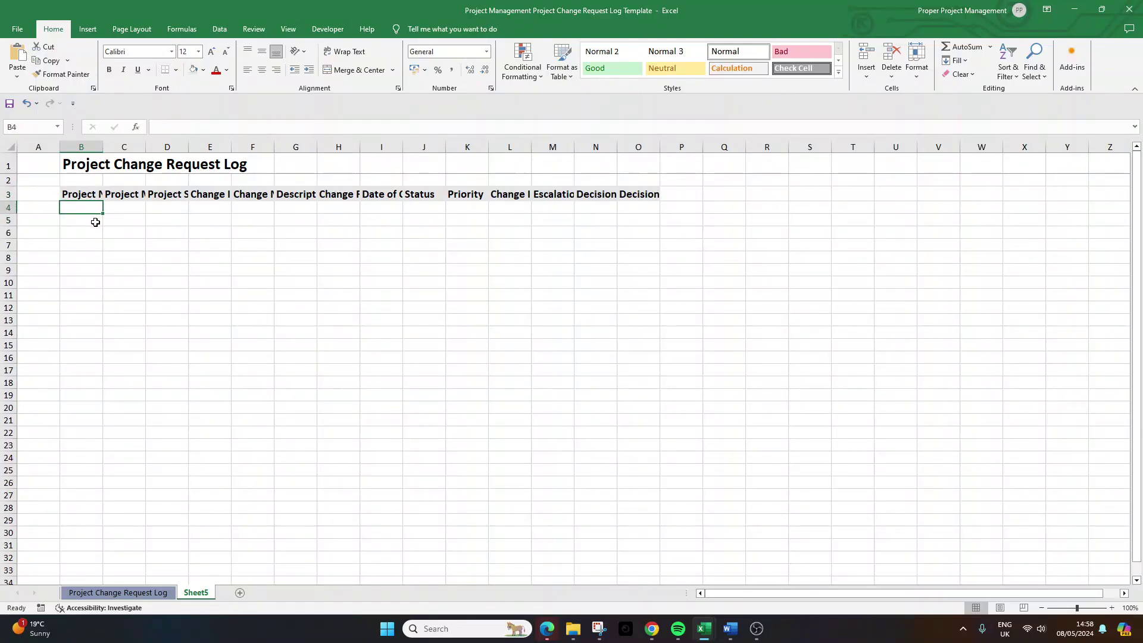
pyautogui.moveTo(87, 194); pyautogui.dragTo(633, 353)
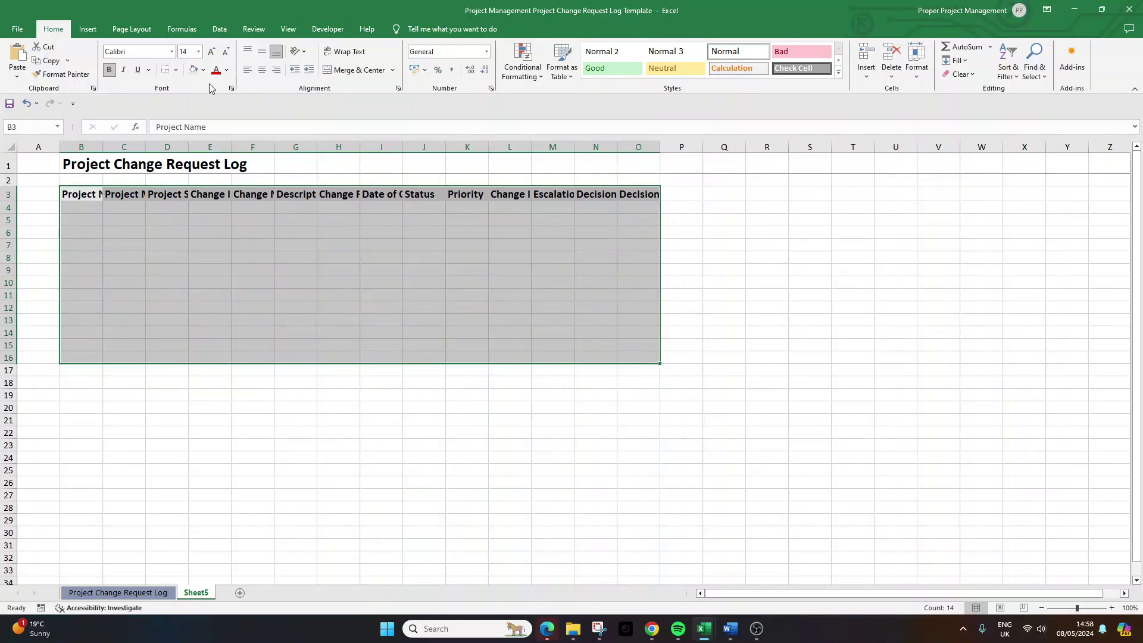
pyautogui.click(176, 70)
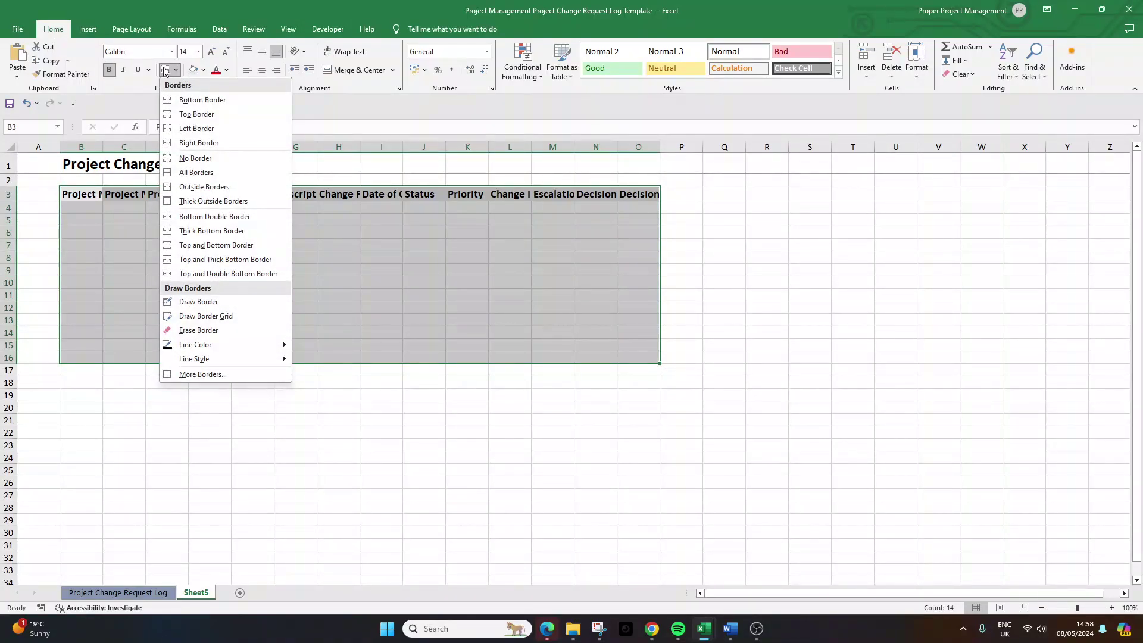
pyautogui.click(197, 172)
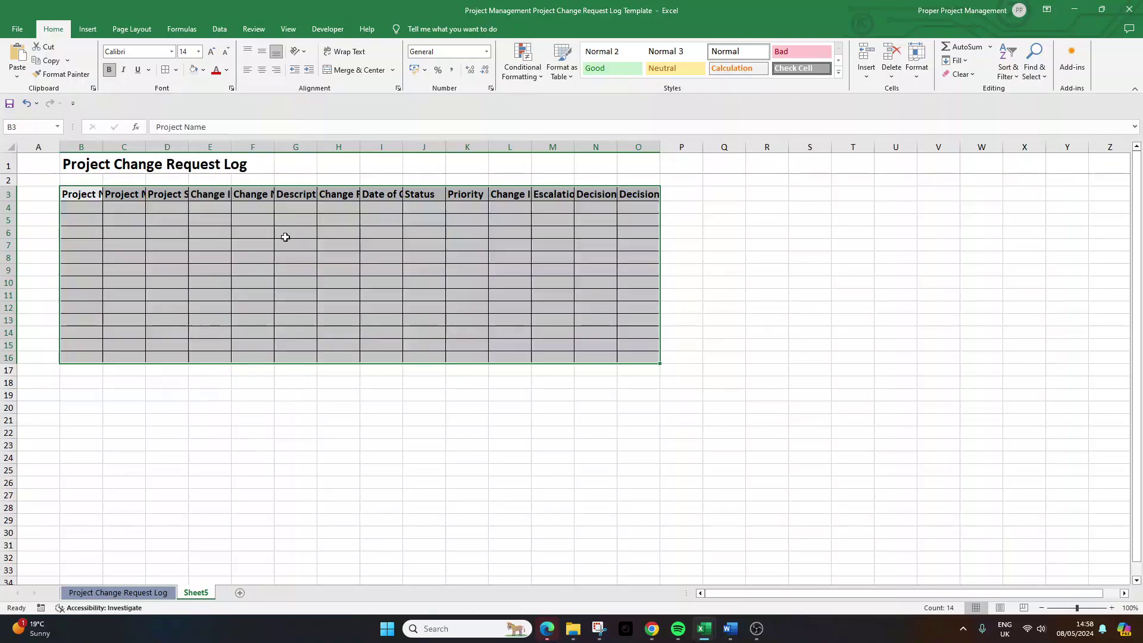
pyautogui.click(245, 248)
pyautogui.click(165, 209)
pyautogui.click(166, 220)
pyautogui.click(173, 233)
pyautogui.click(172, 245)
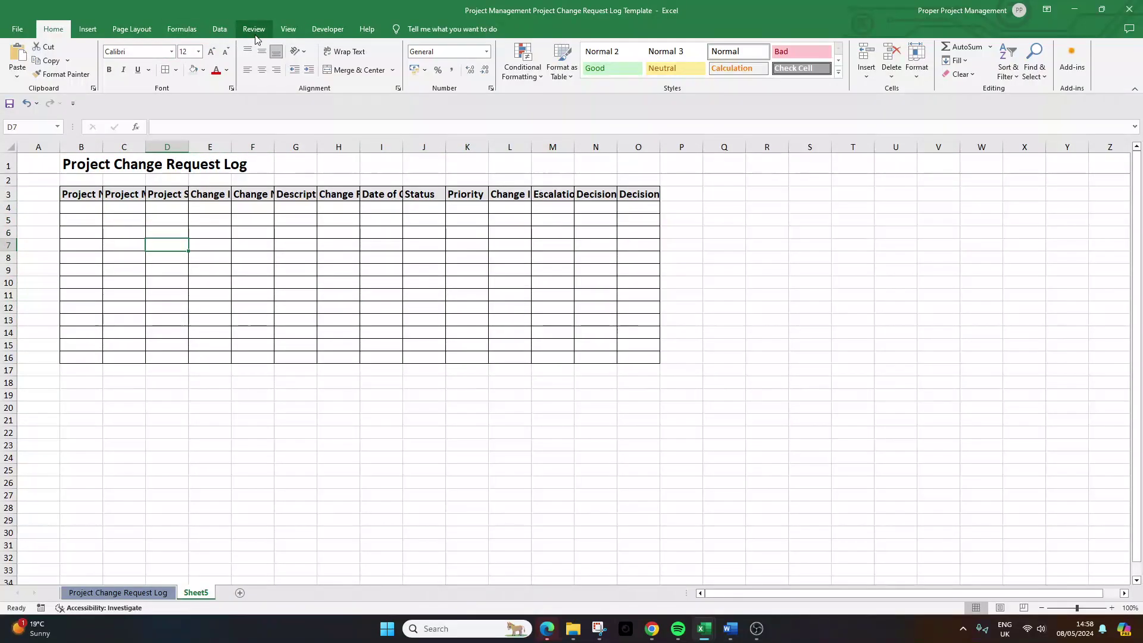
# Hide and then restore the sheet gridlines to check the borders
pyautogui.click(289, 29)
pyautogui.click(158, 61)
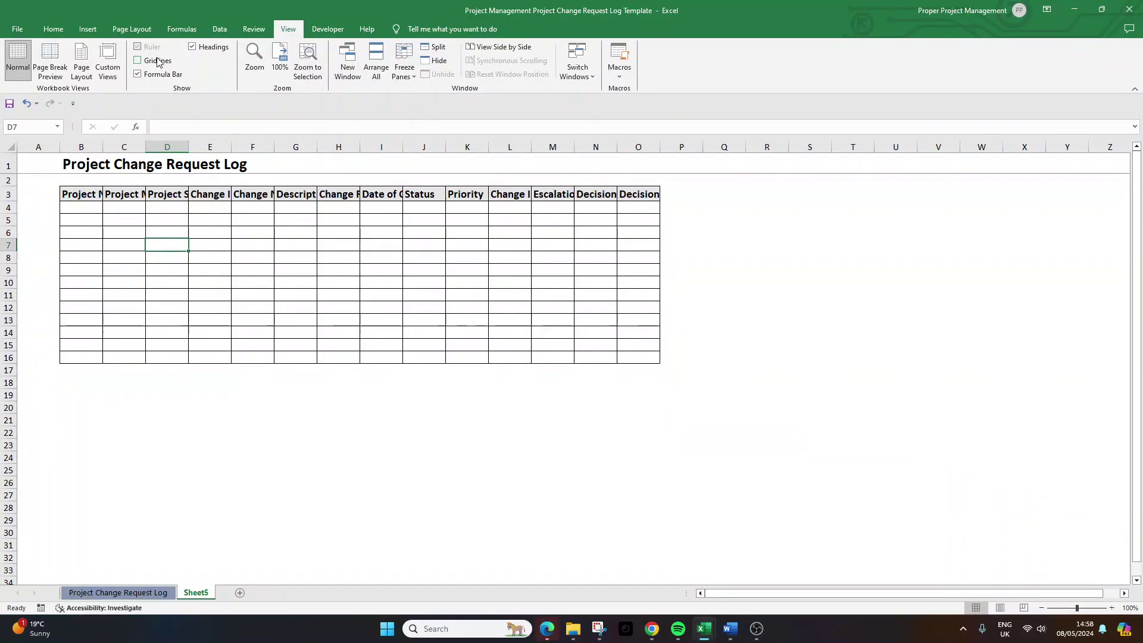
pyautogui.click(158, 60)
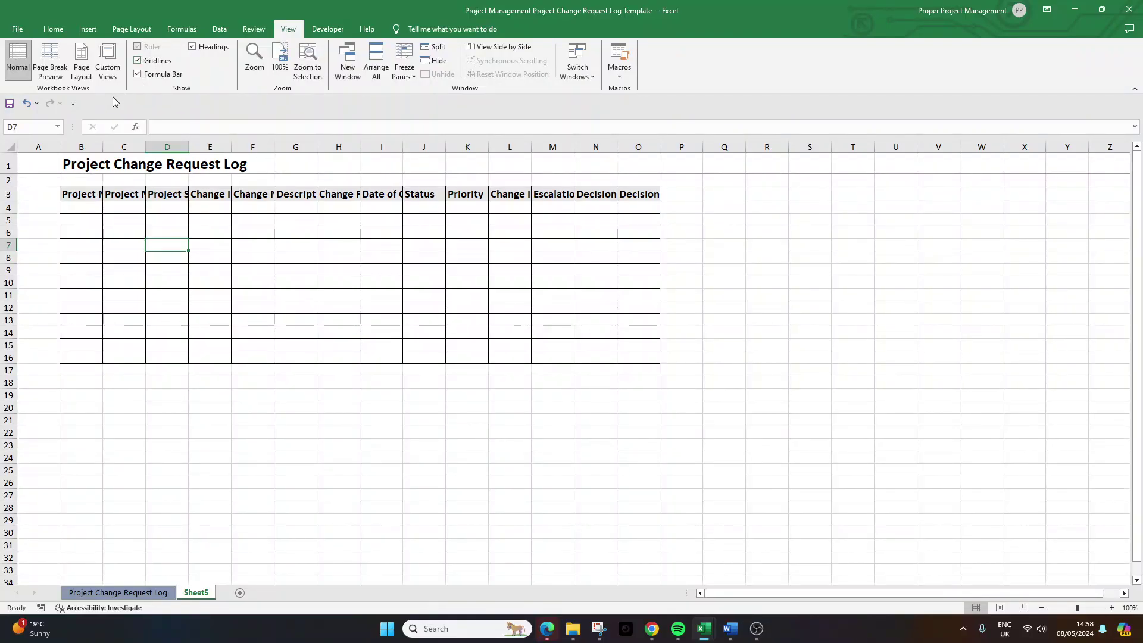
pyautogui.click(53, 29)
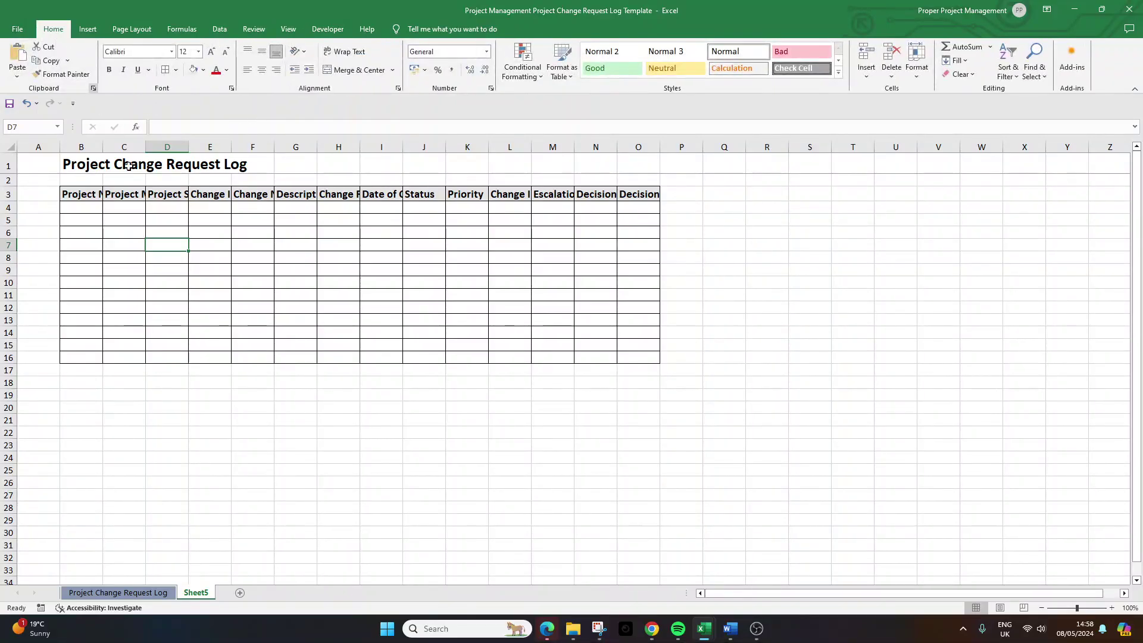
# AutoFit all columns to their headings, zoom out, and narrow the Project Name column B
pyautogui.click(11, 145)
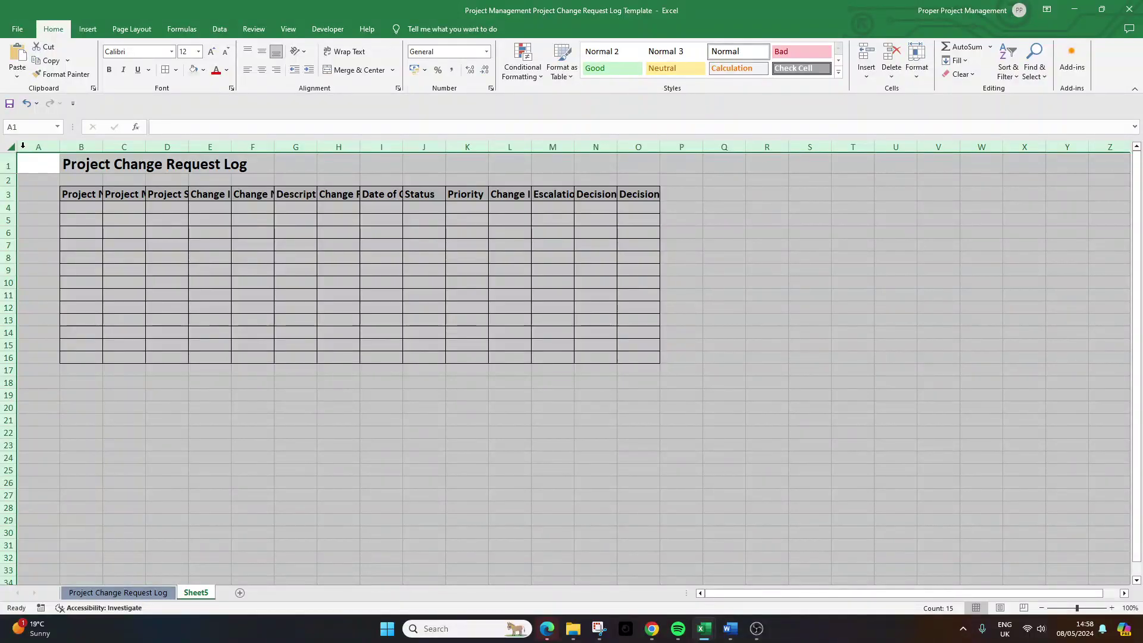
pyautogui.doubleClick(103, 142)
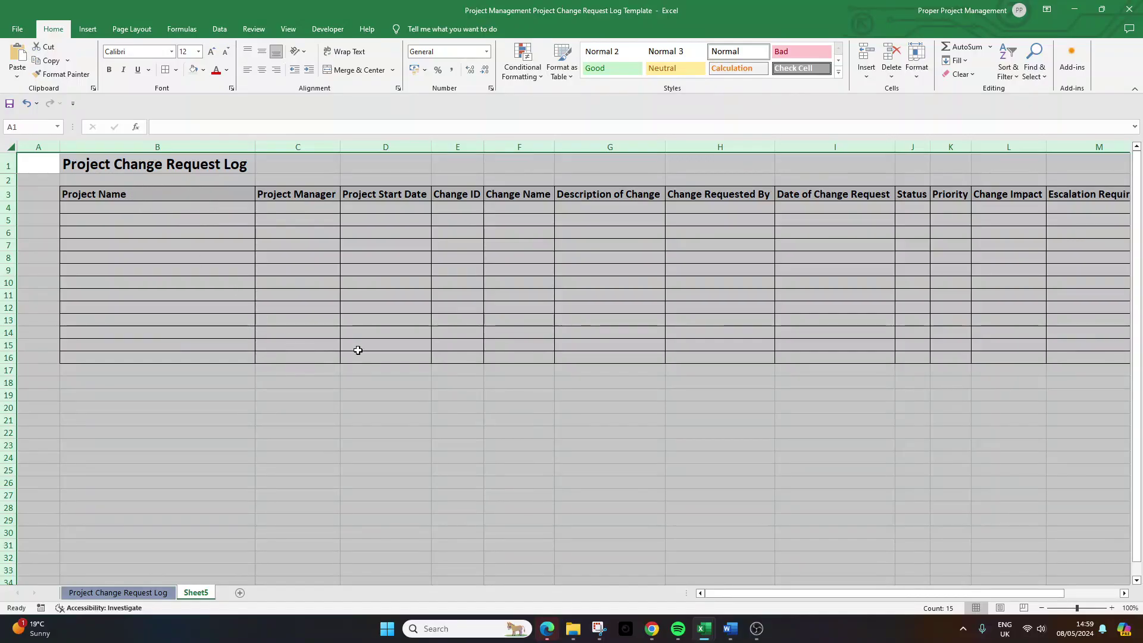
pyautogui.click(1043, 609)
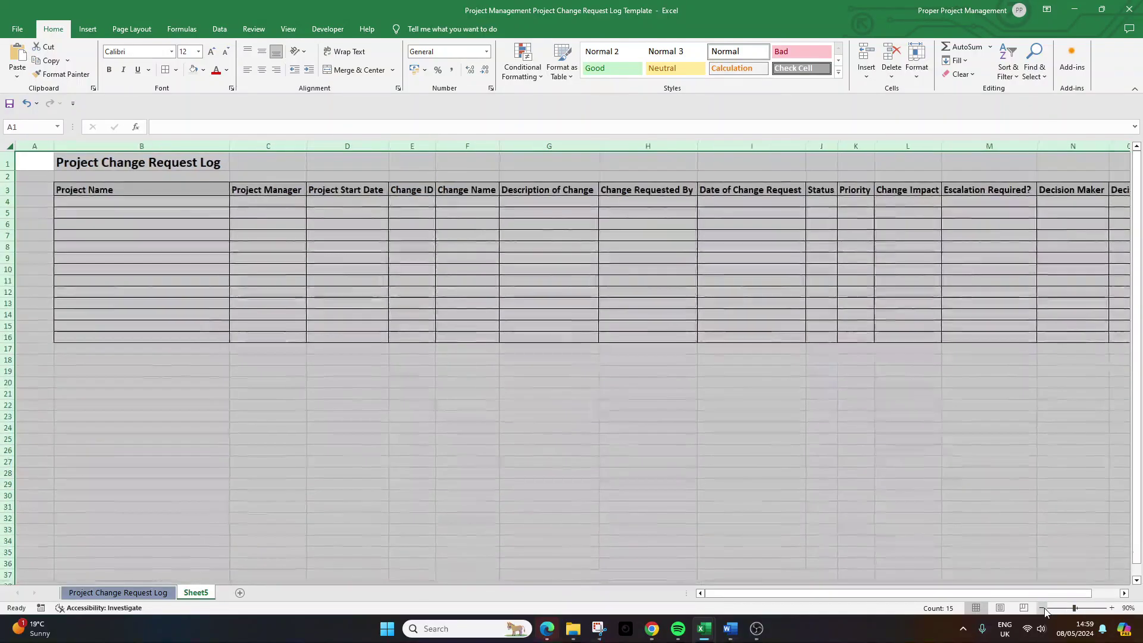
pyautogui.click(1042, 609)
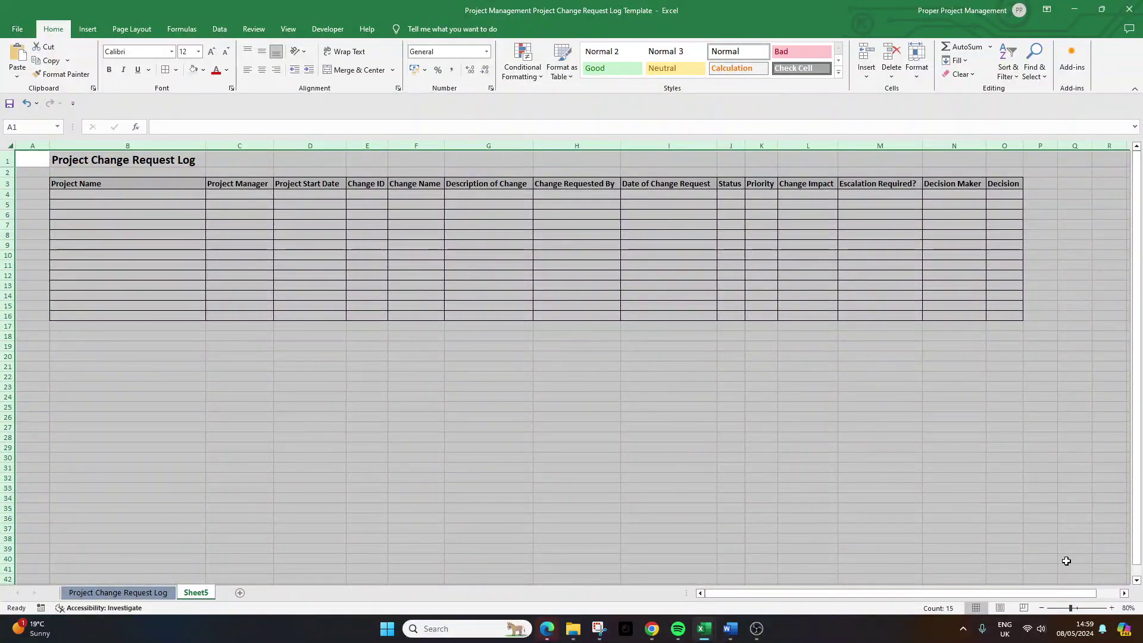
pyautogui.click(1042, 609)
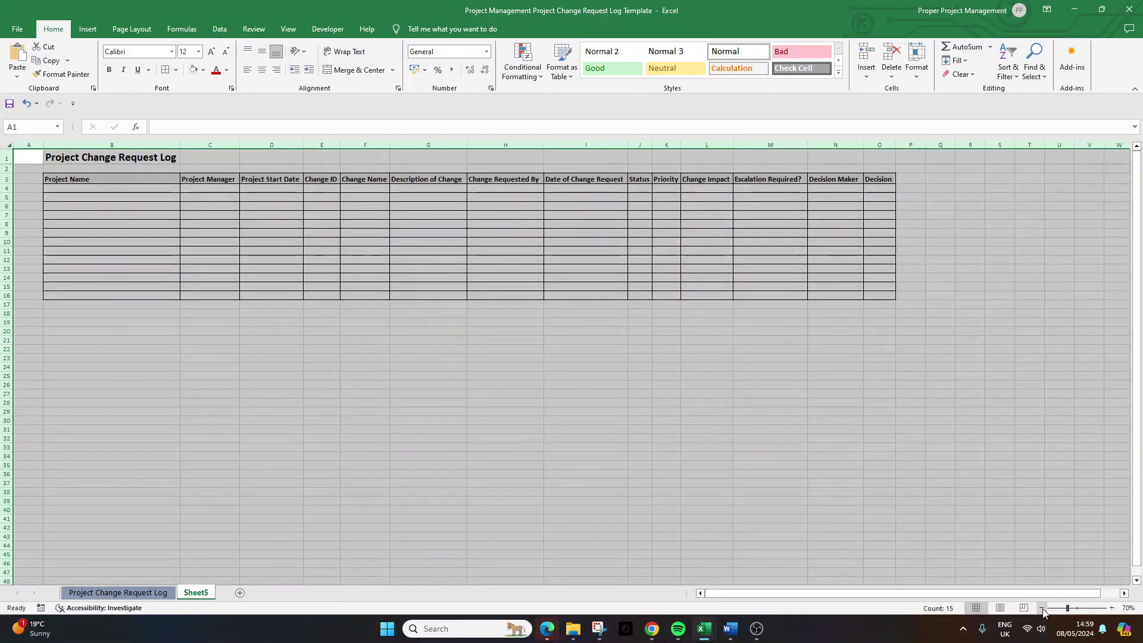
pyautogui.click(692, 406)
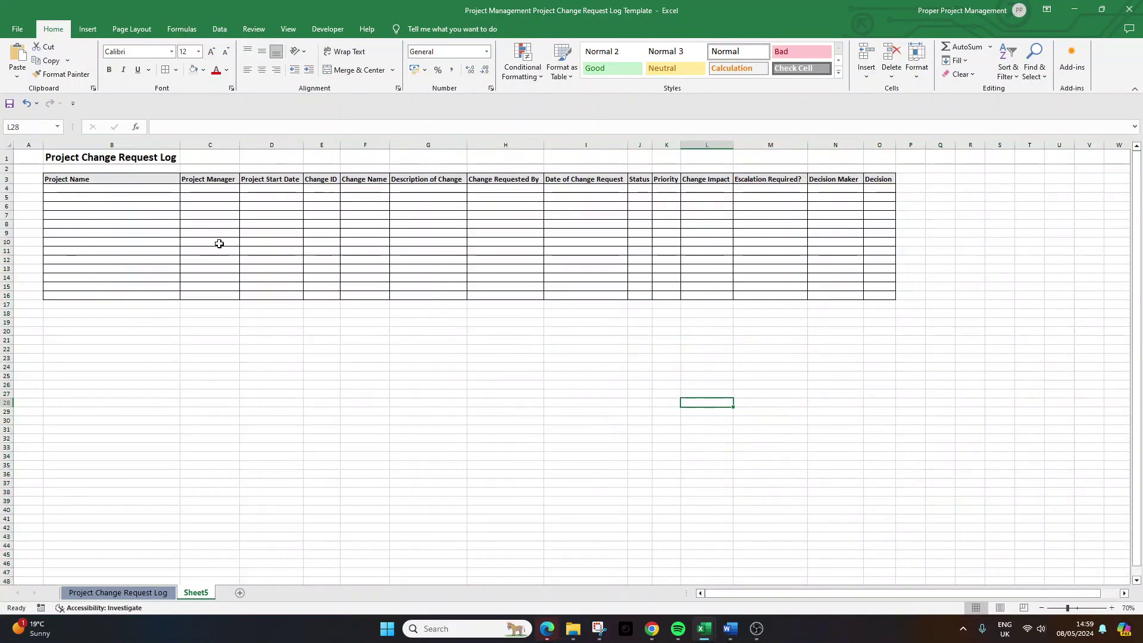
pyautogui.moveTo(180, 146); pyautogui.dragTo(118, 145)
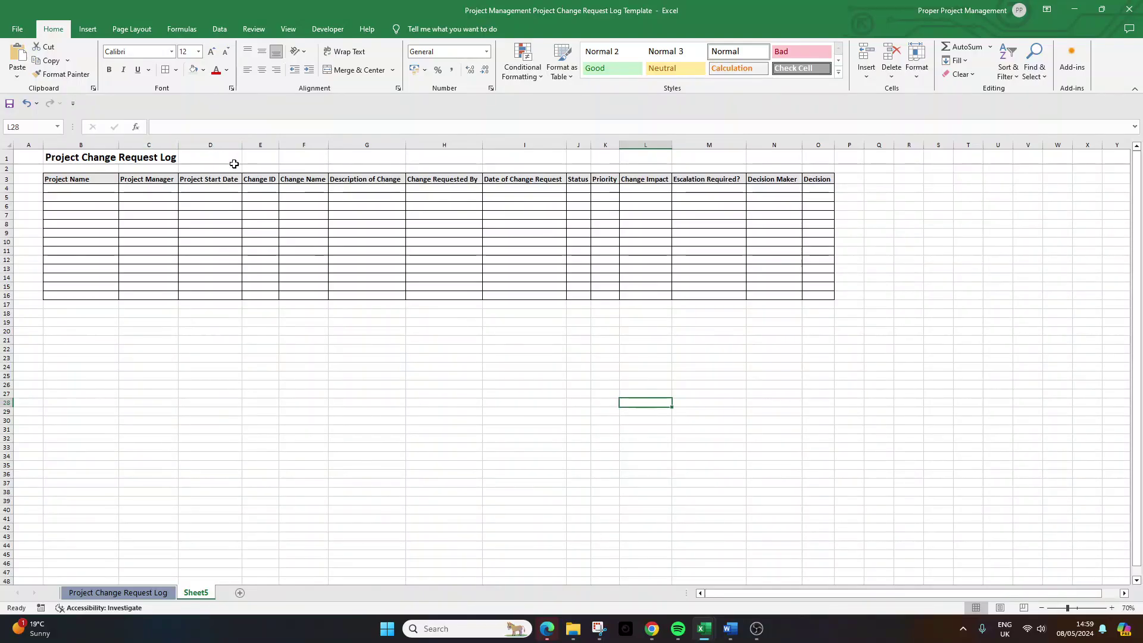
pyautogui.click(819, 180)
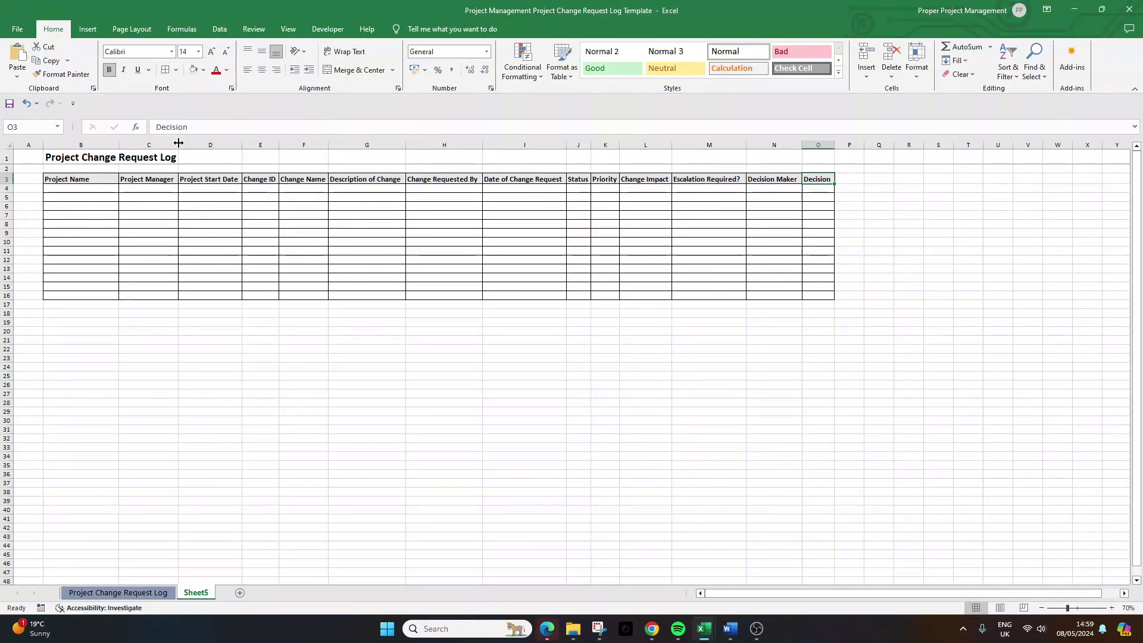
# Wrap the header text and give columns C through O a uniform width of 14.75
pyautogui.moveTo(80, 180); pyautogui.dragTo(818, 180)
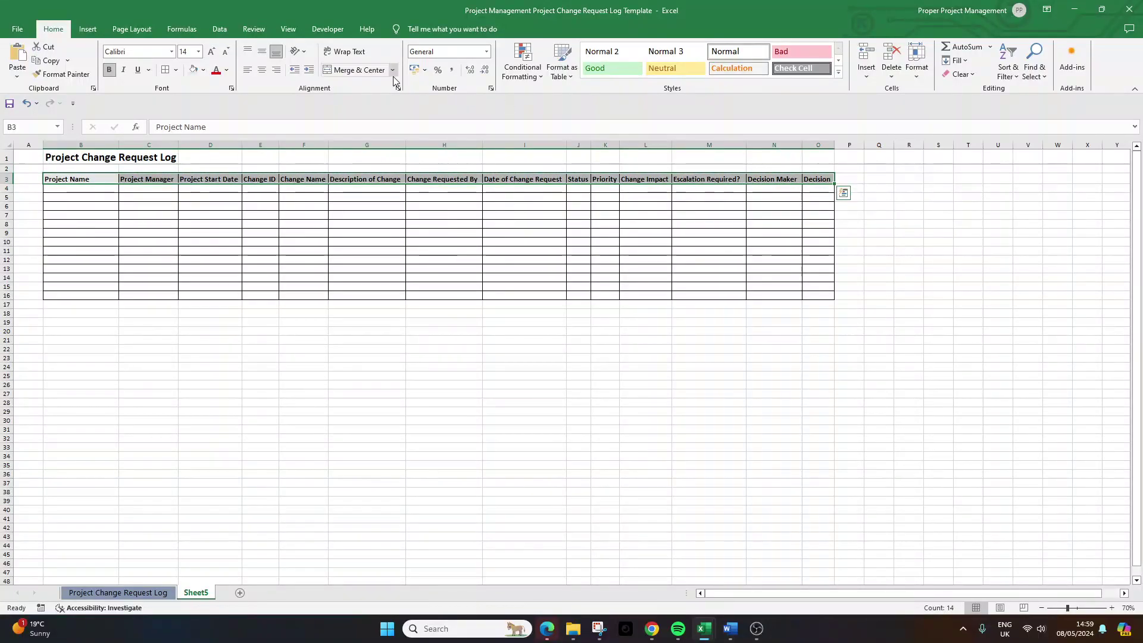
pyautogui.click(347, 51)
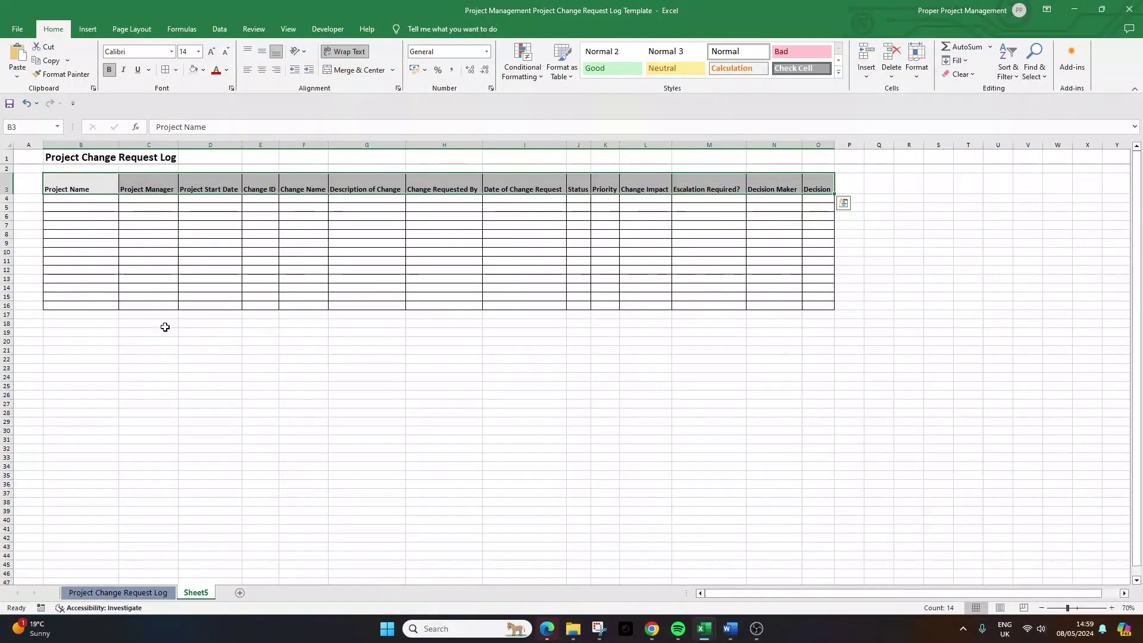
pyautogui.click(176, 143)
pyautogui.click(172, 145)
pyautogui.moveTo(177, 145); pyautogui.dragTo(171, 144)
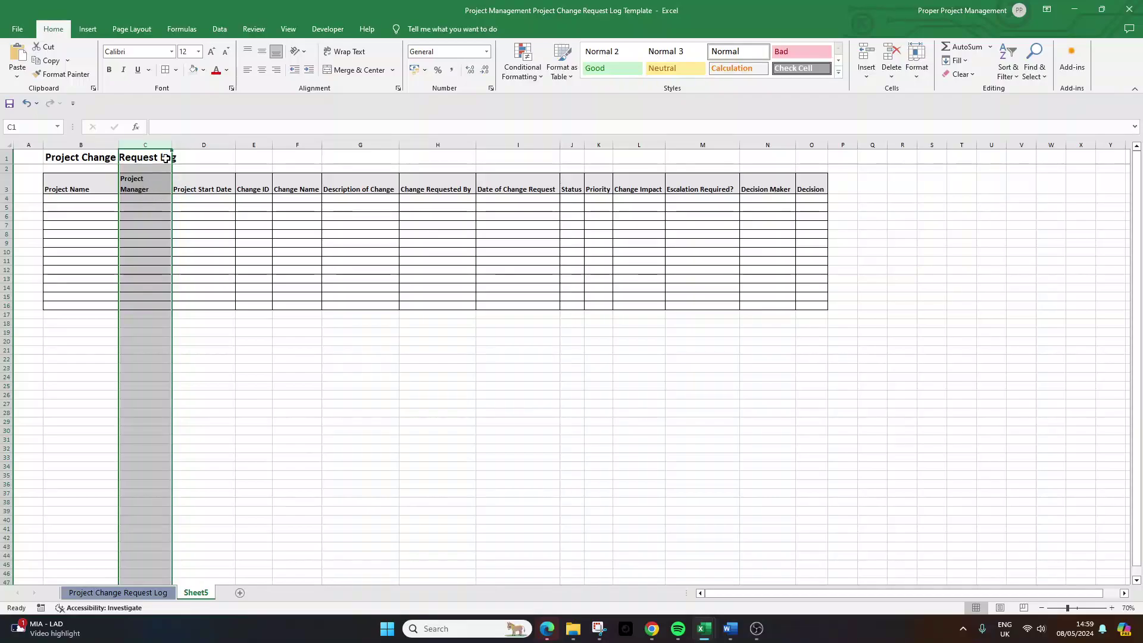
pyautogui.click(168, 252)
pyautogui.click(145, 145)
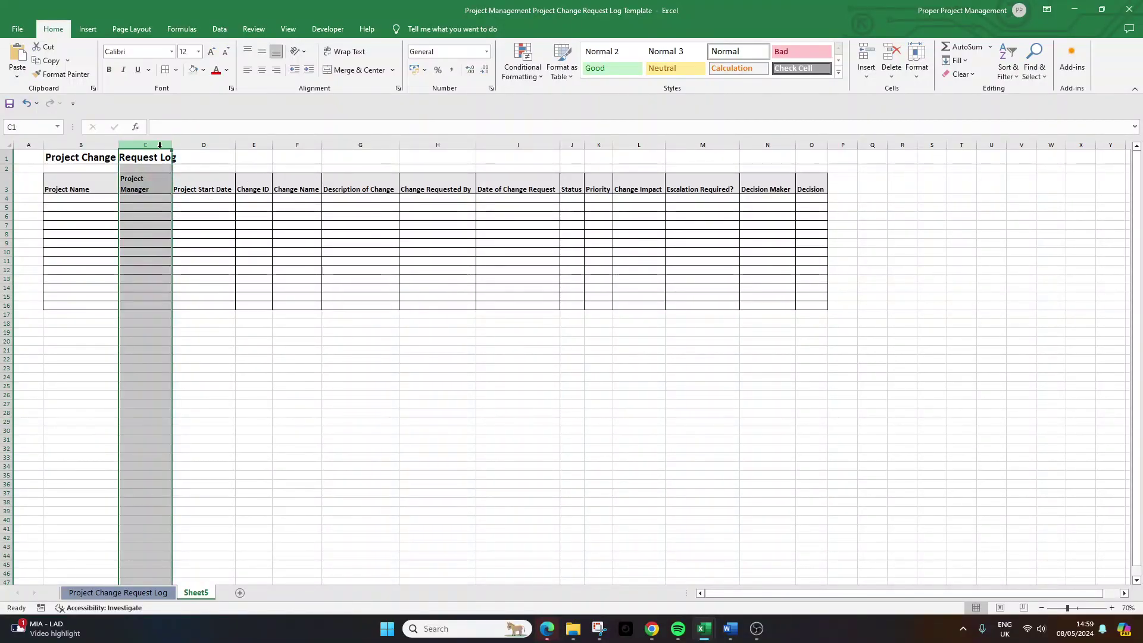
pyautogui.keyDown('shift'); pyautogui.click(811, 145); pyautogui.keyUp('shift')
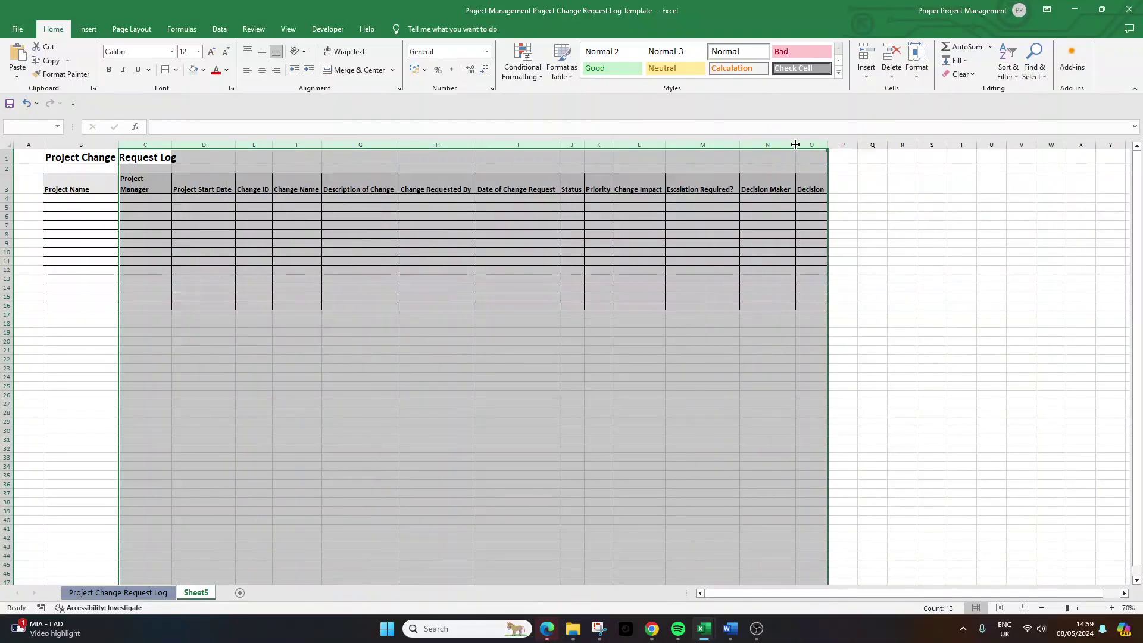
pyautogui.moveTo(795, 145); pyautogui.dragTo(790, 145)
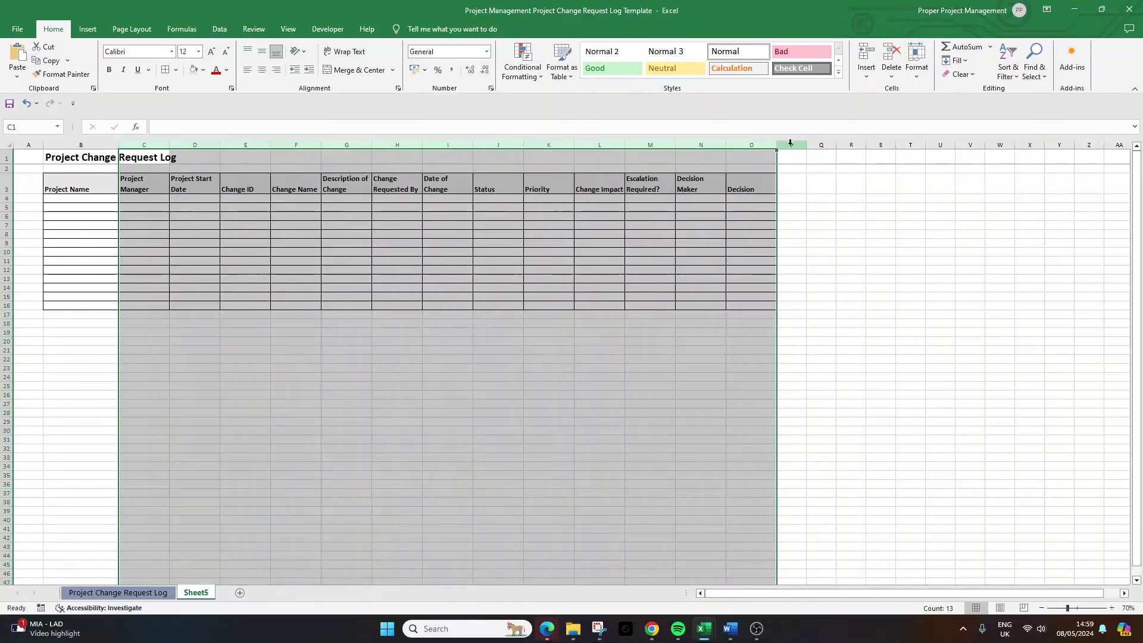
pyautogui.click(418, 271)
# Middle-align the B3:O3 headings vertically, keeping them left-aligned
pyautogui.moveTo(60, 187); pyautogui.dragTo(744, 184)
pyautogui.click(261, 70)
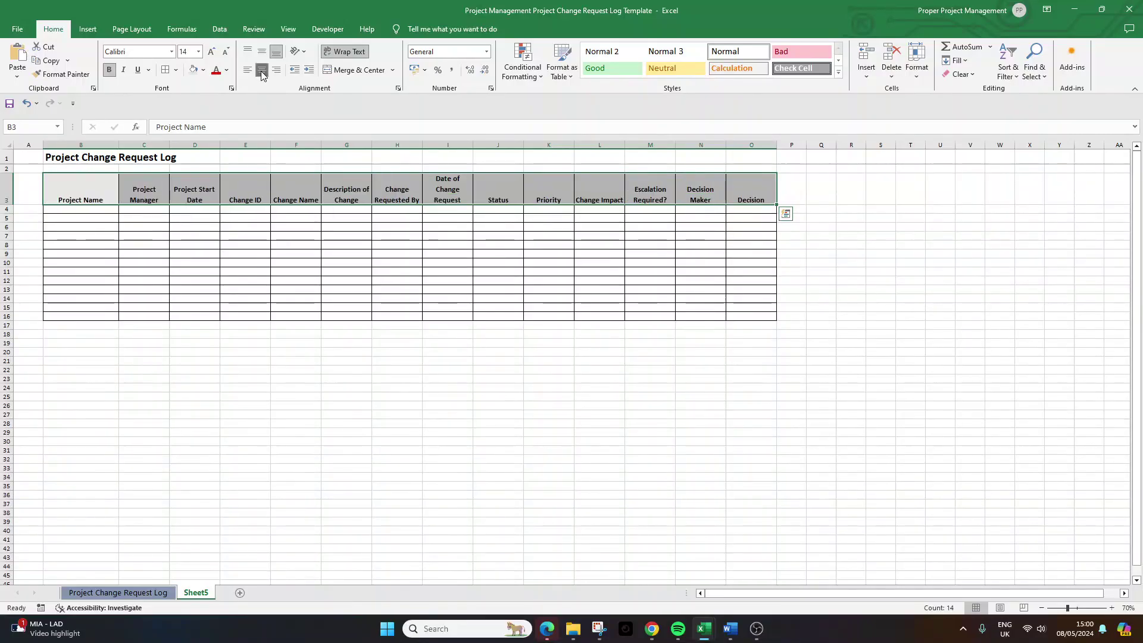
pyautogui.click(249, 71)
pyautogui.click(261, 54)
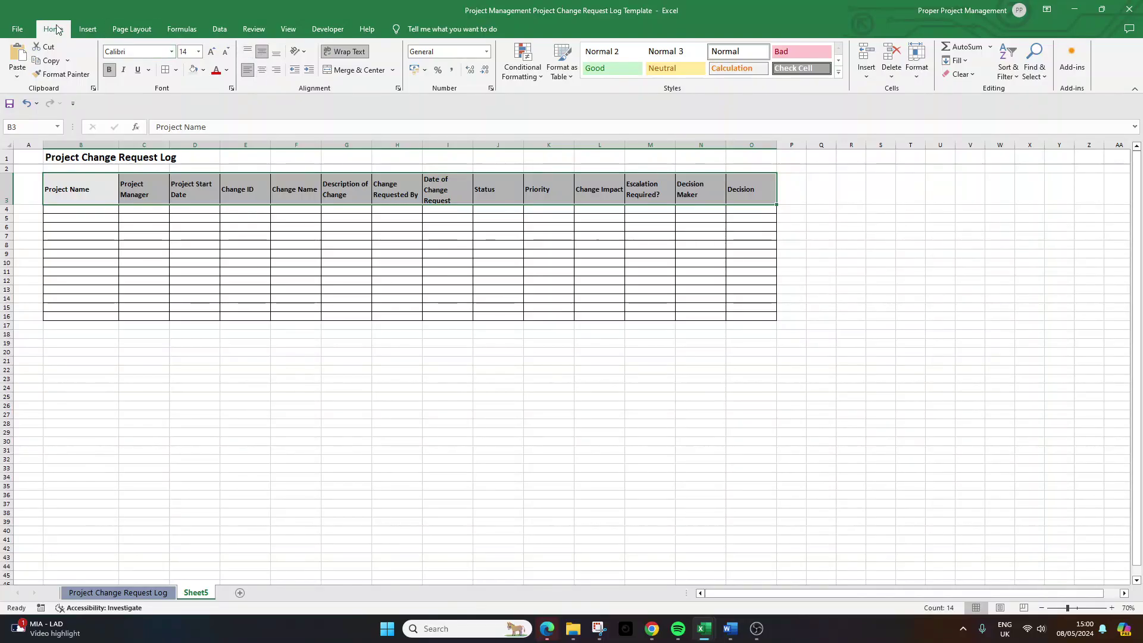
pyautogui.click(249, 51)
pyautogui.click(262, 51)
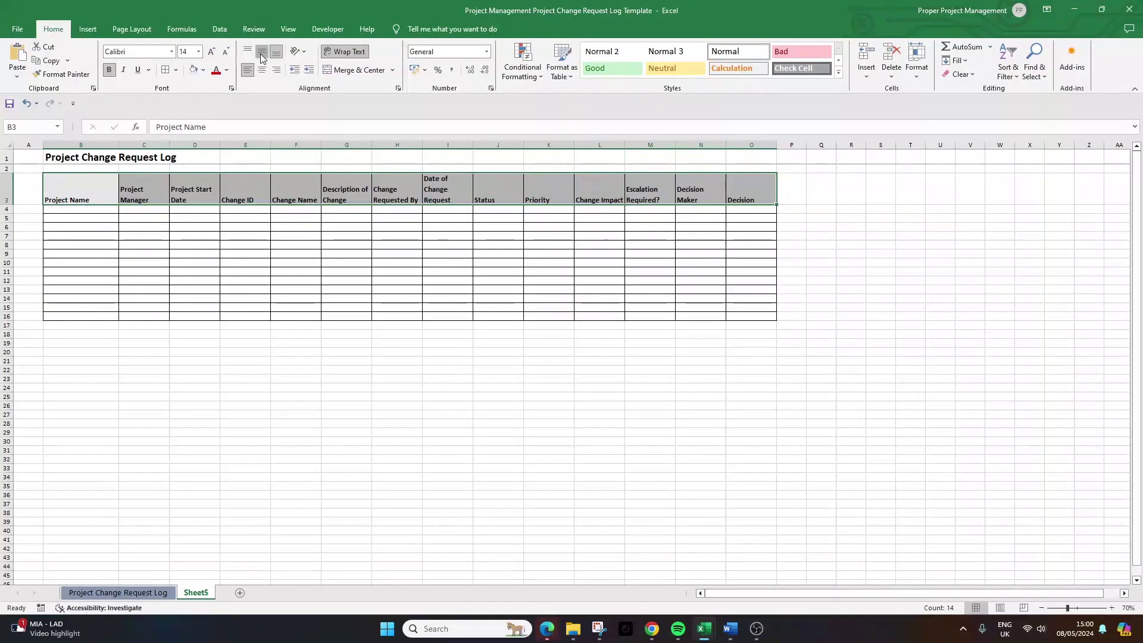
pyautogui.click(105, 245)
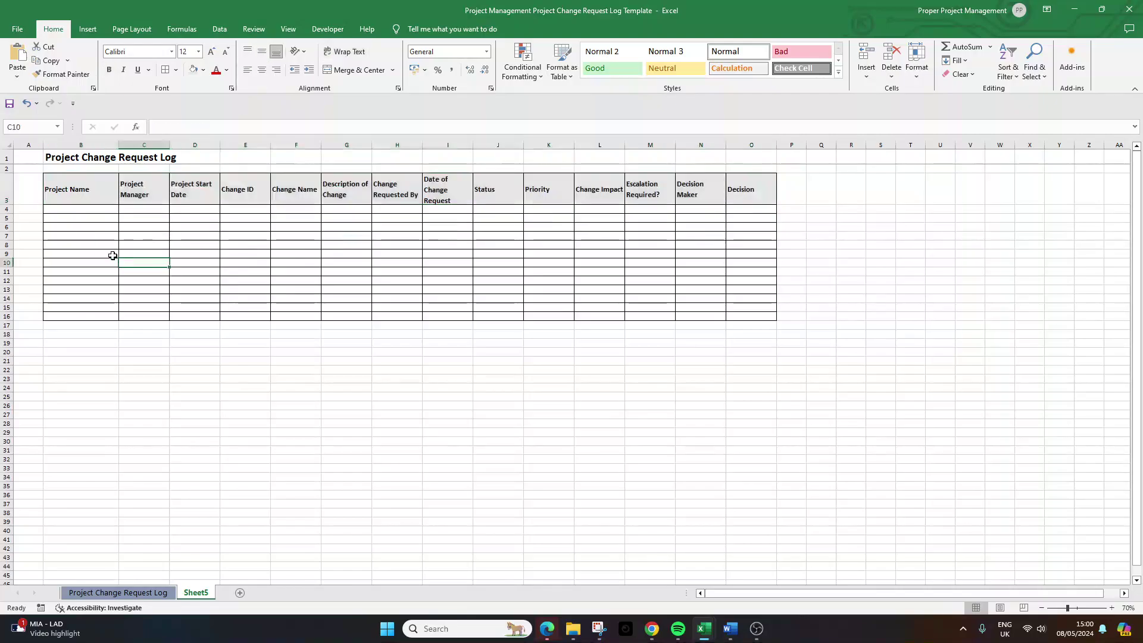
pyautogui.click(84, 209)
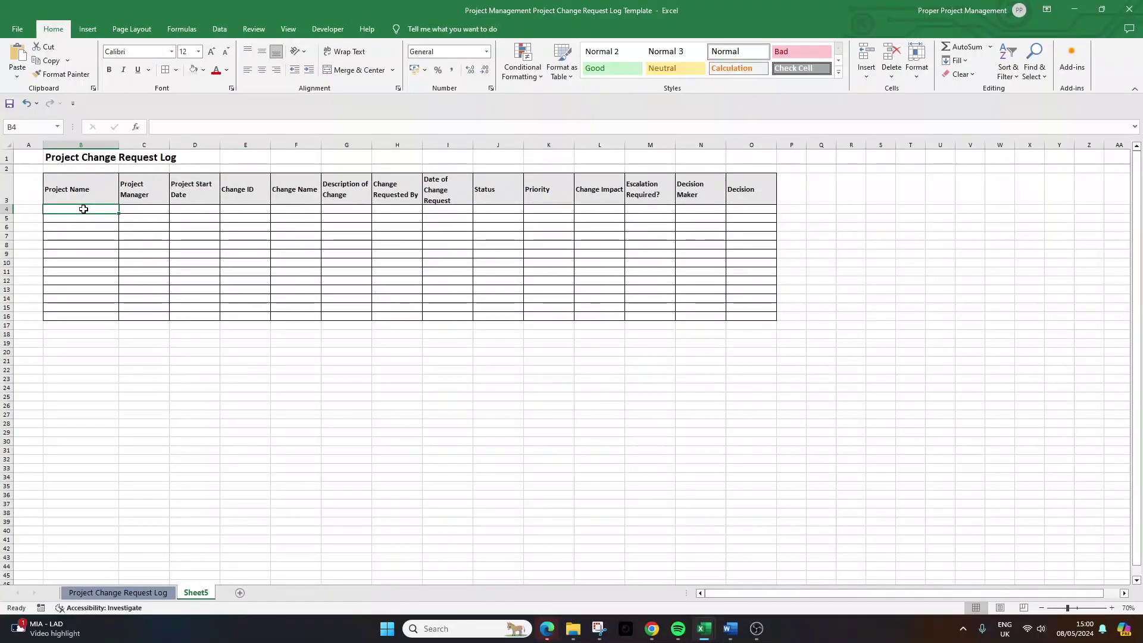
pyautogui.click(89, 191)
pyautogui.click(94, 213)
pyautogui.click(145, 207)
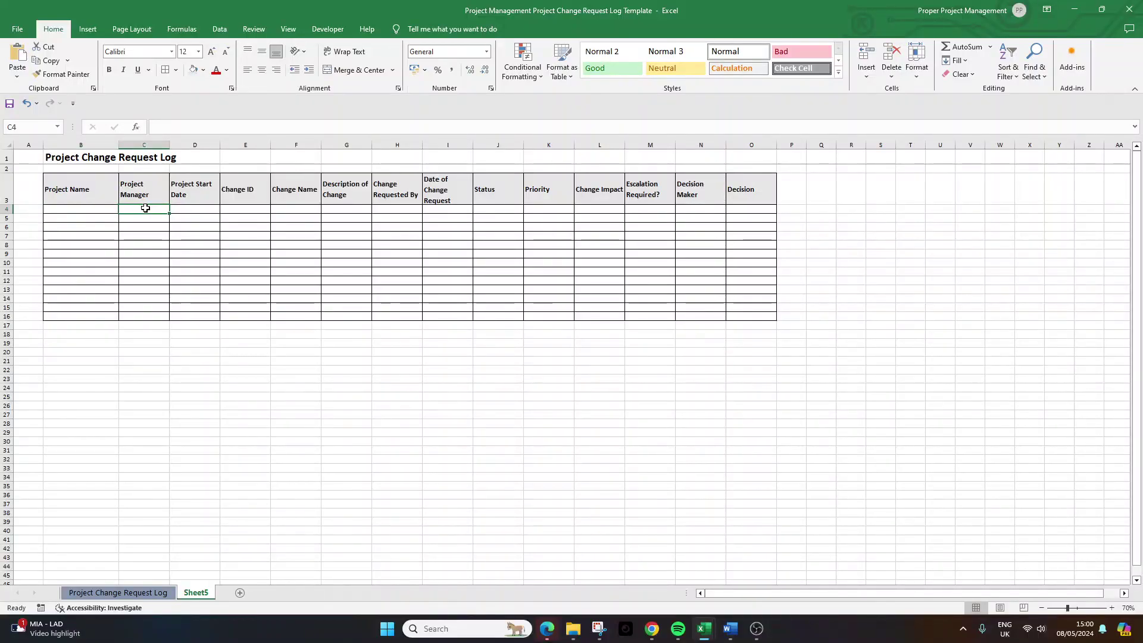
pyautogui.click(186, 206)
# Format the Project Start Date column D with the Date number format
pyautogui.rightClick(205, 146)
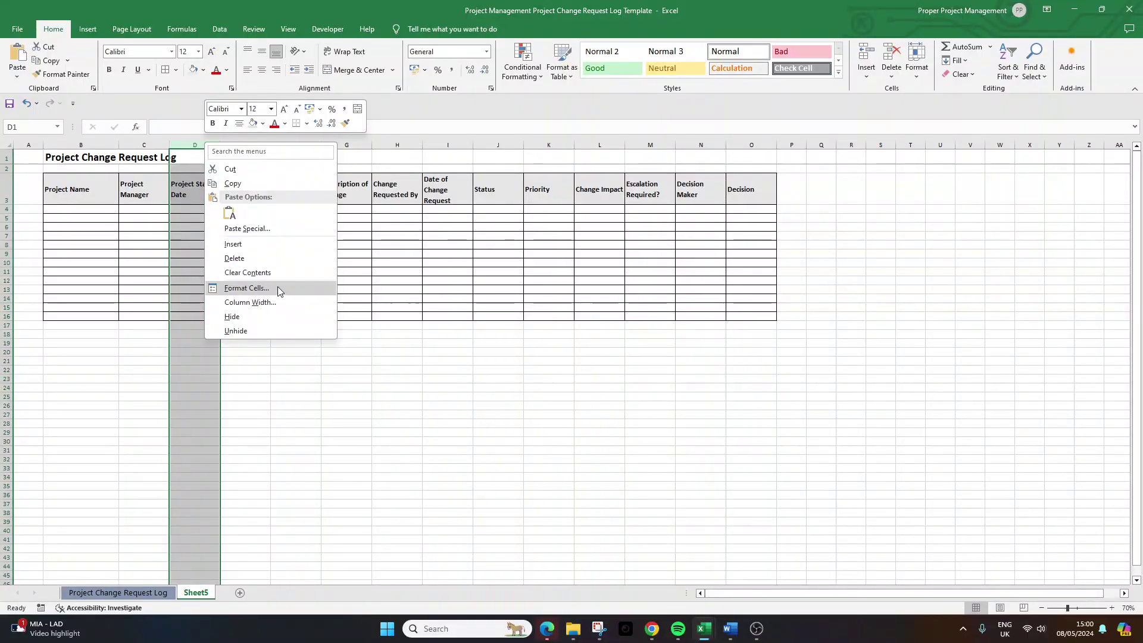
pyautogui.click(246, 288)
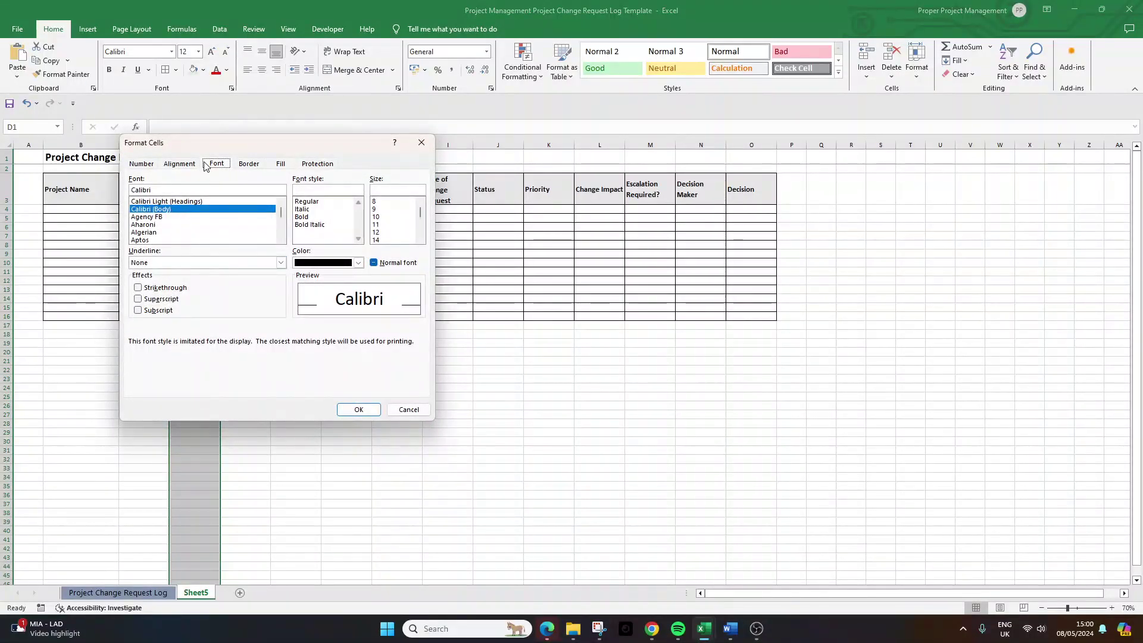
pyautogui.click(139, 168)
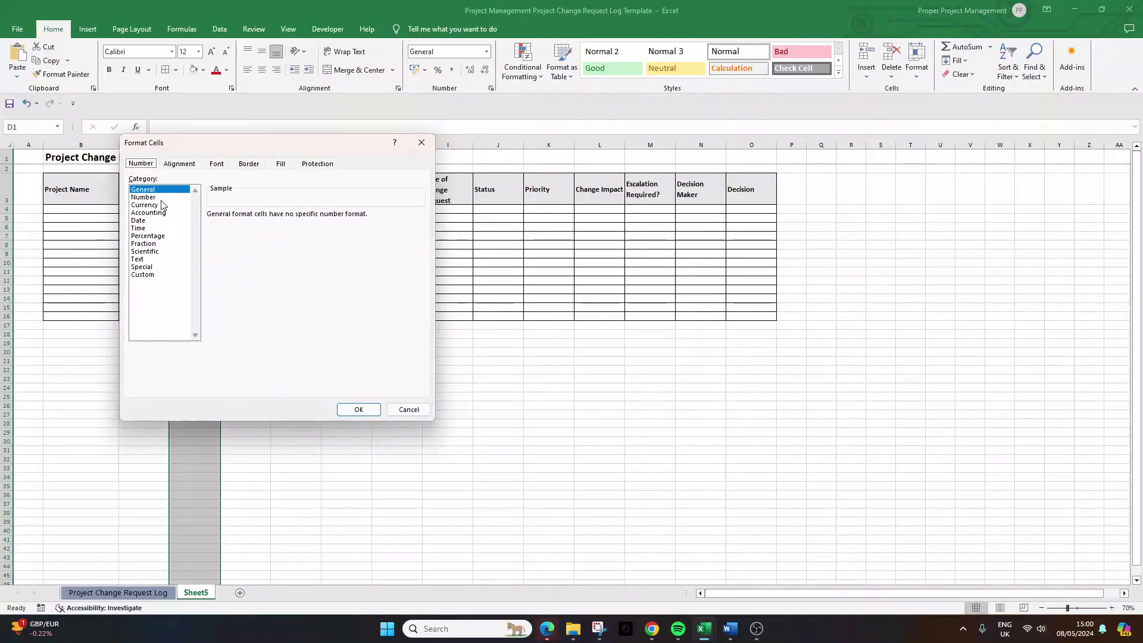
pyautogui.click(159, 221)
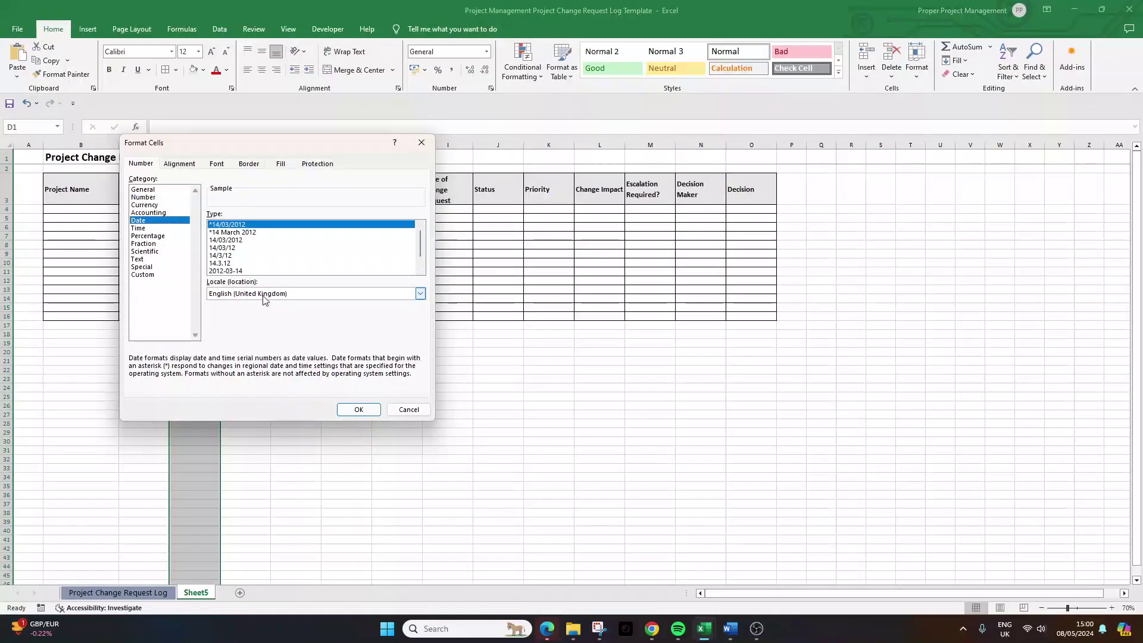
pyautogui.click(376, 410)
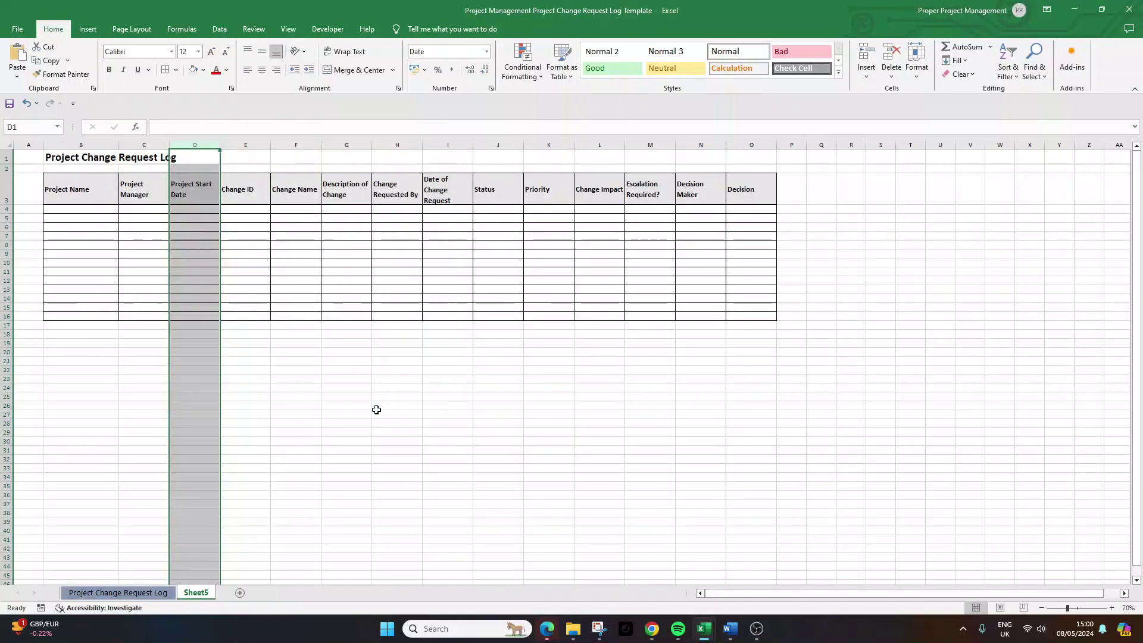
# Enter the sample date 10/10/2024 in D4 and confirm it shows as a date
pyautogui.click(195, 211)
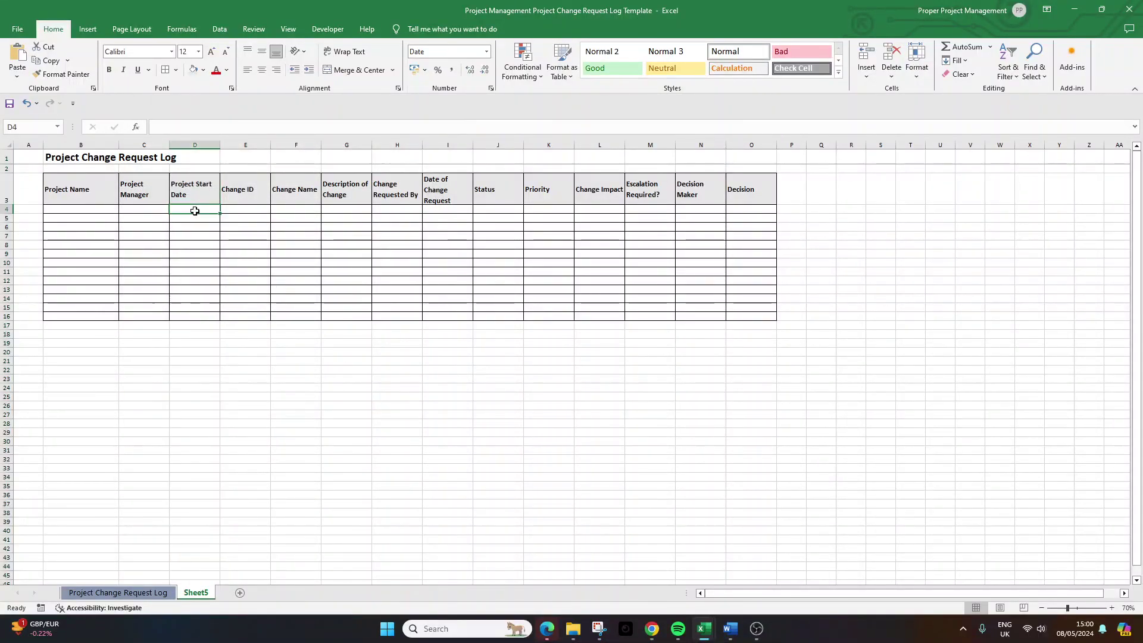
pyautogui.write('10/10/2')
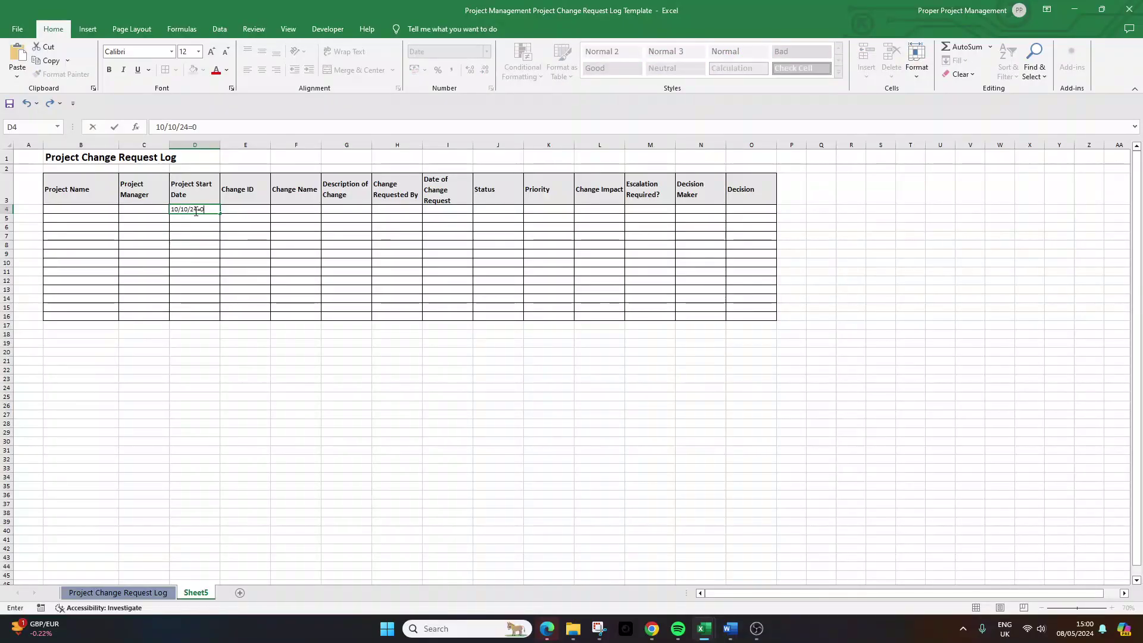
pyautogui.write('4=0')
pyautogui.press('BackSpace')
pyautogui.press('BackSpace')
pyautogui.press('BackSpace')
pyautogui.write('024')
pyautogui.press('Return')
pyautogui.click(192, 201)
pyautogui.click(197, 209)
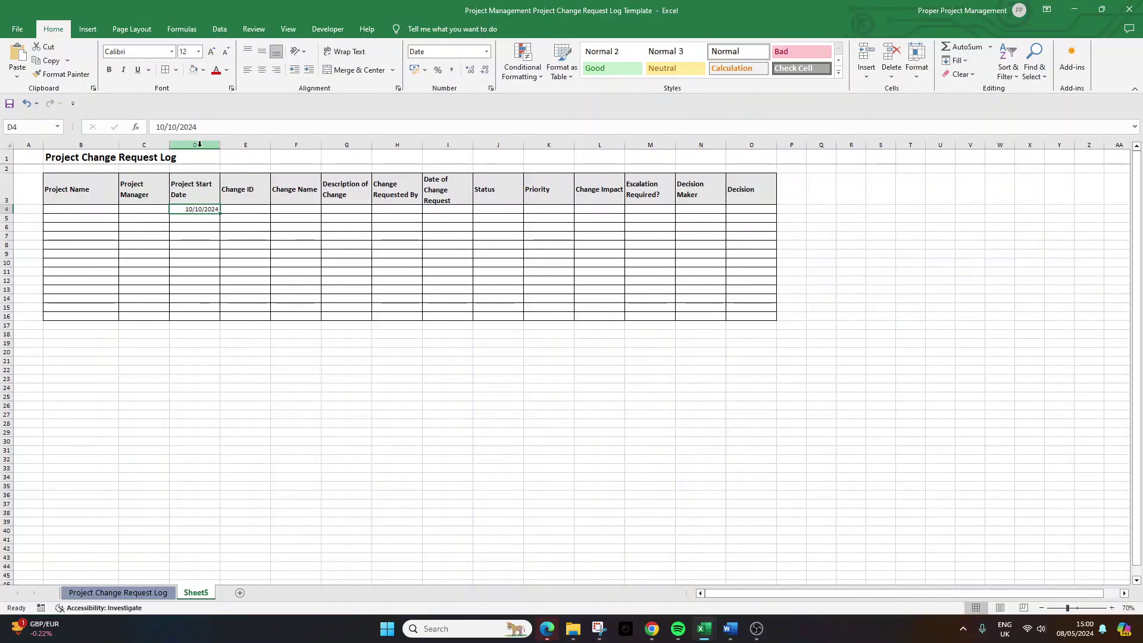
# Clear the sample date from D4 and enter trial Change IDs #1 and #2 in E4:E5
pyautogui.press('BackSpace')
pyautogui.click(246, 206)
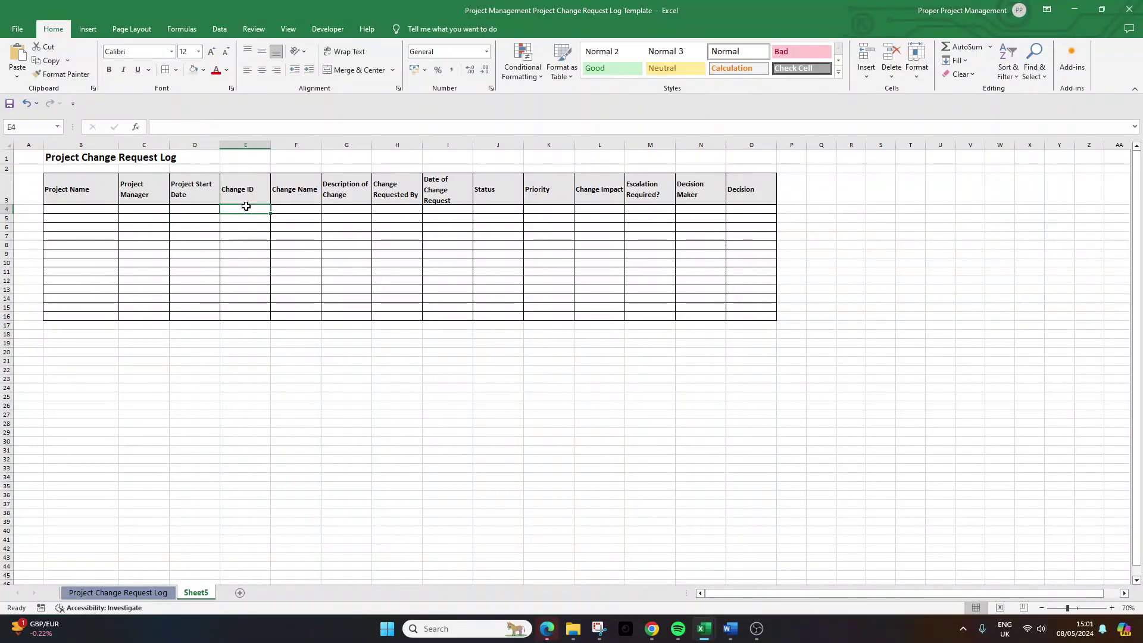
pyautogui.write('#001')
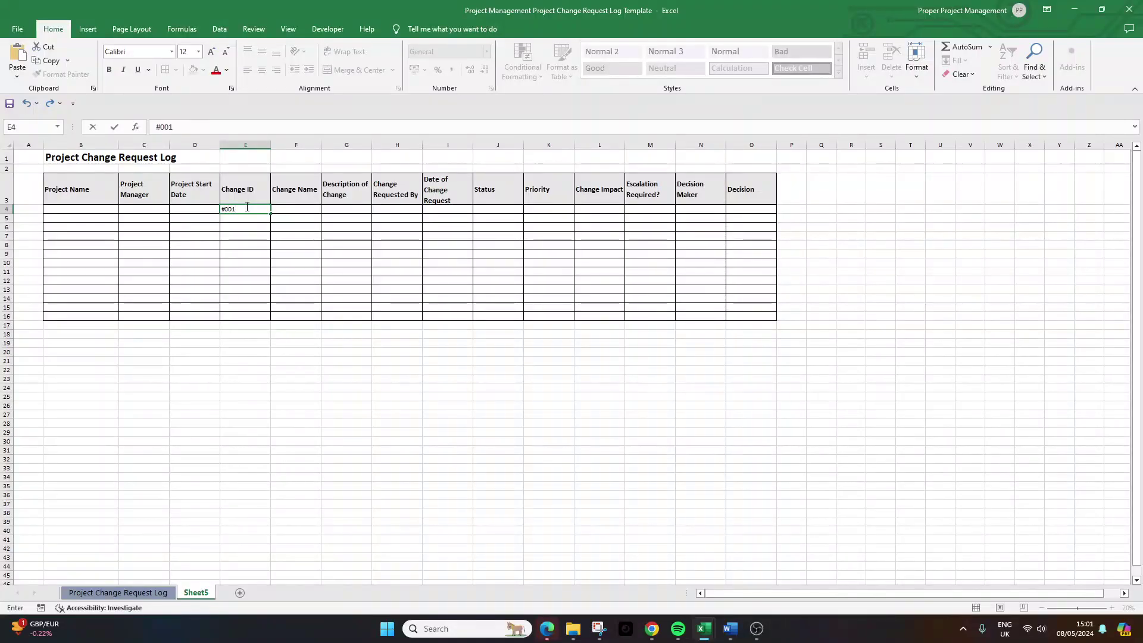
pyautogui.press('BackSpace')
pyautogui.press('BackSpace')
pyautogui.press('Return')
pyautogui.write('#2')
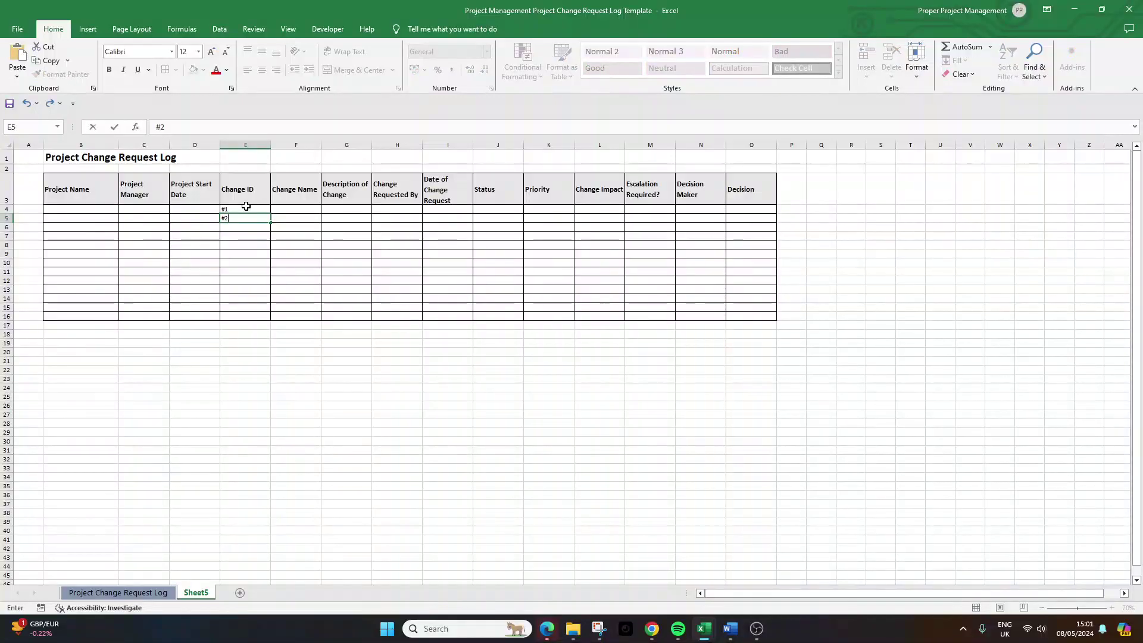
pyautogui.press('Return')
# Re-enter the IDs as #01 and #02, then undo them so E4:E5 are empty
pyautogui.click(246, 206)
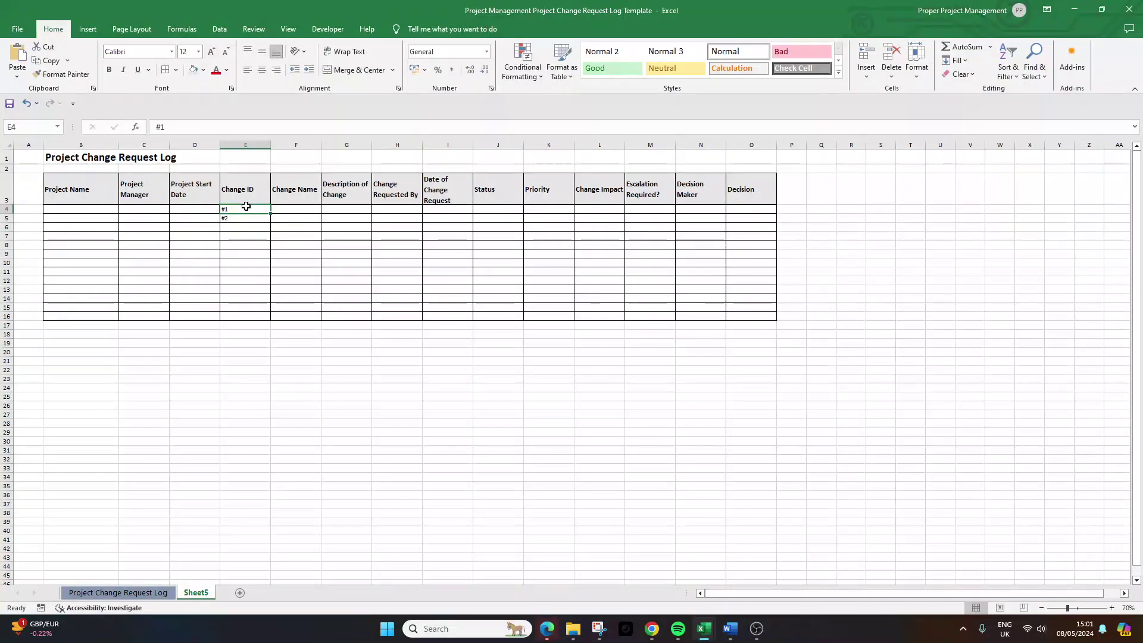
pyautogui.write('#01')
pyautogui.press('Return')
pyautogui.write('#02')
pyautogui.press('Return')
pyautogui.click(242, 214)
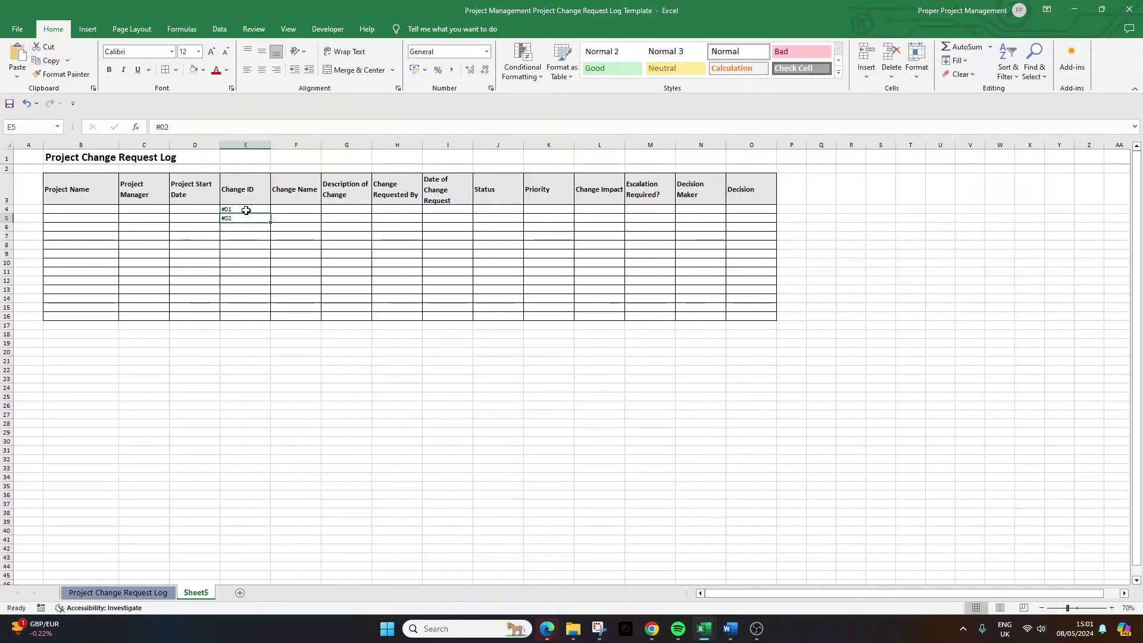
pyautogui.hotkey('ctrl', 'z')
pyautogui.hotkey('ctrl', 'z')
pyautogui.hotkey('ctrl', 'z')
pyautogui.press('BackSpace')
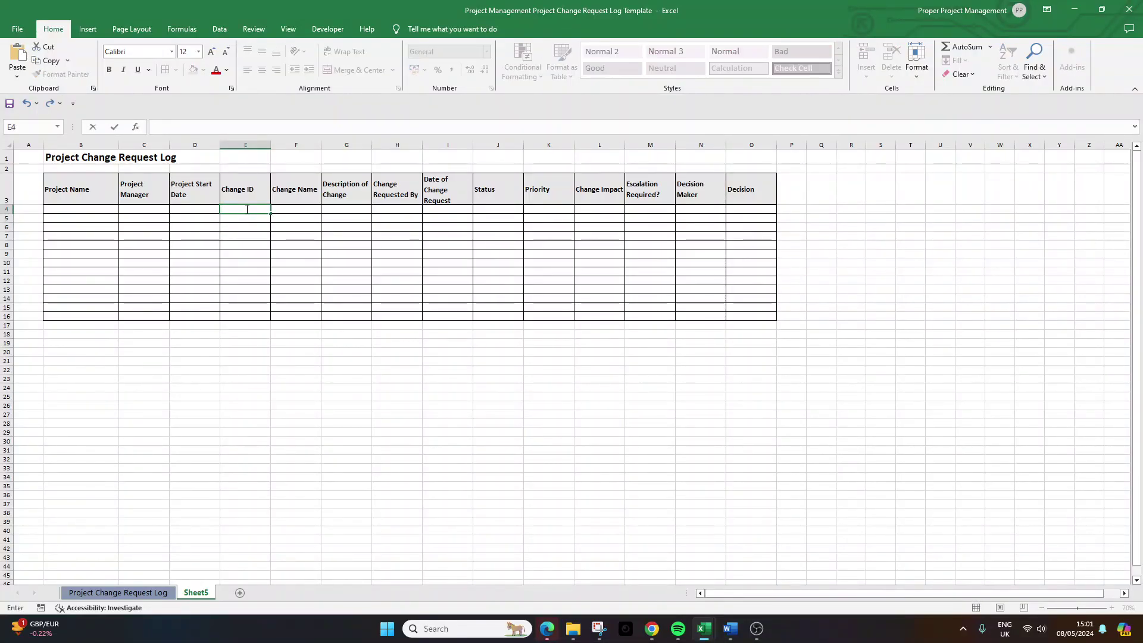
pyautogui.press('Tab')
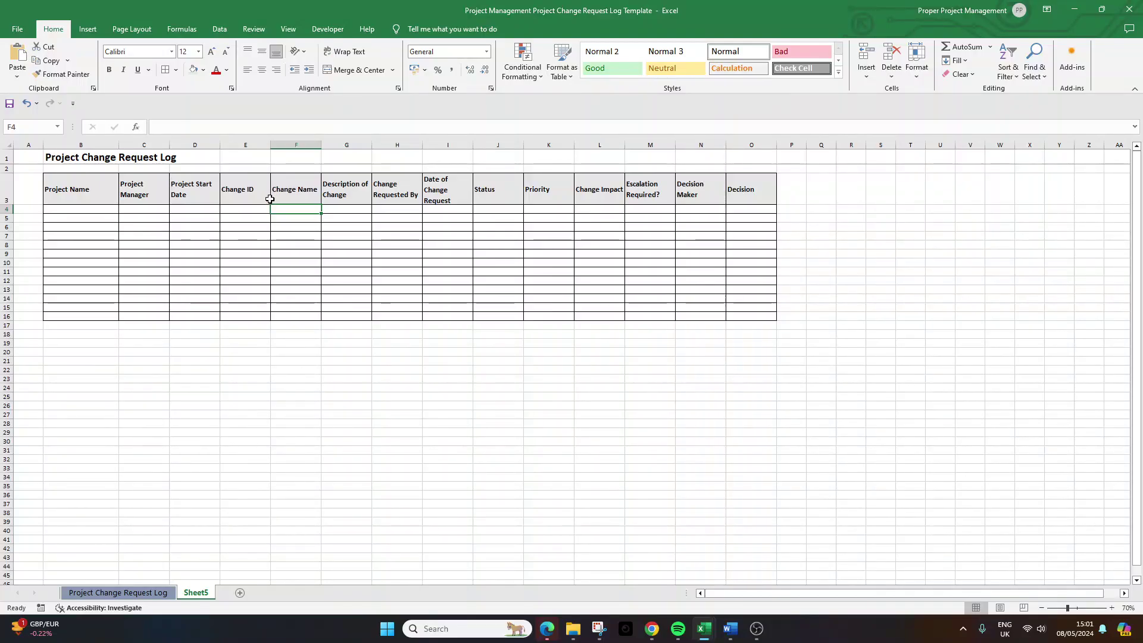
# Widen column G until the 'Description of Change' heading fits on one line
pyautogui.moveTo(372, 145); pyautogui.dragTo(449, 142)
pyautogui.click(361, 206)
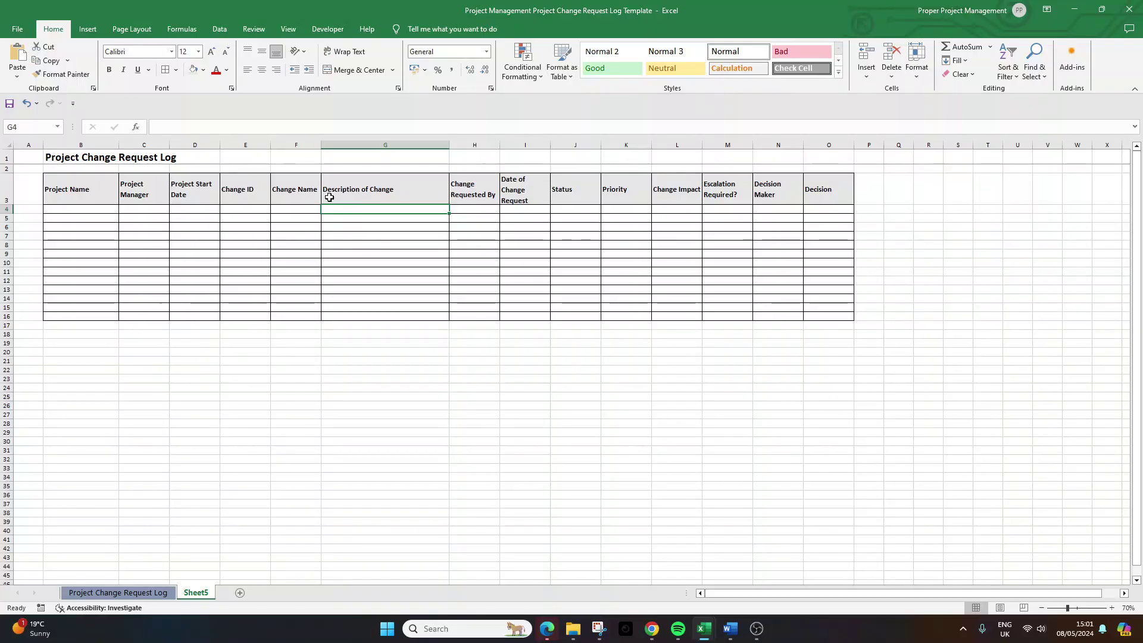
pyautogui.click(478, 207)
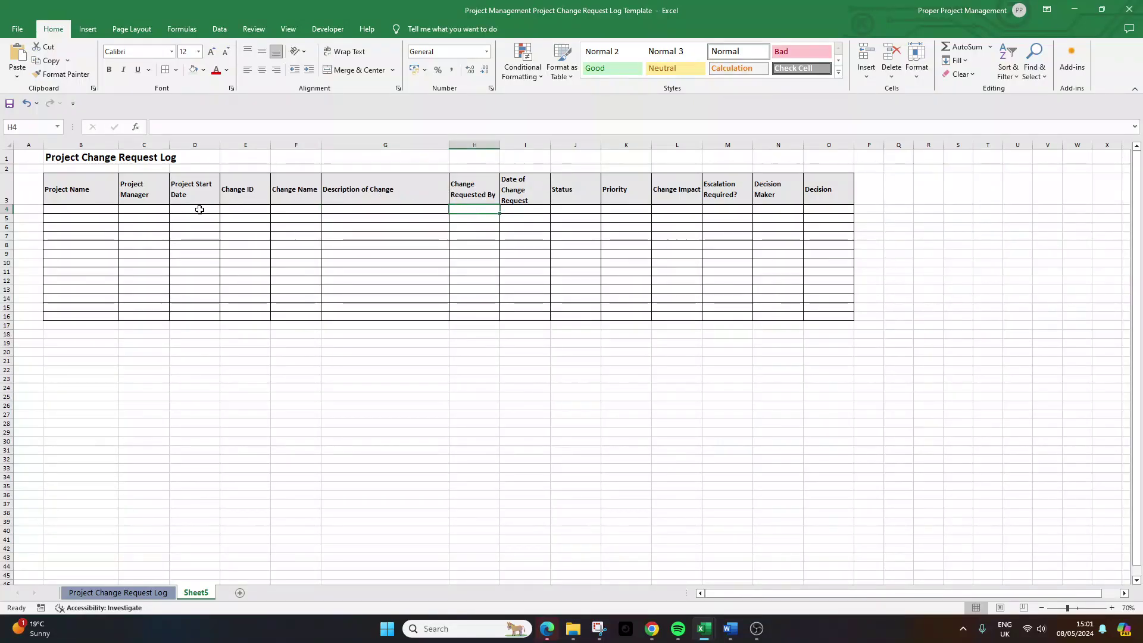
# Apply the Date number format to all of column I through Format Cells
pyautogui.click(521, 210)
pyautogui.rightClick(524, 145)
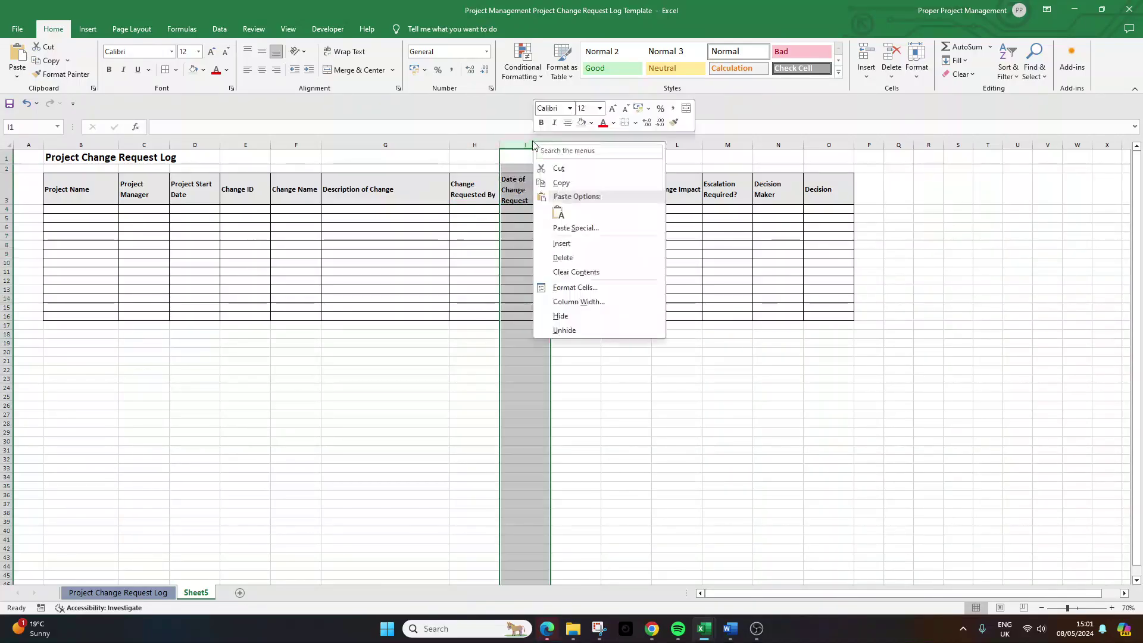
pyautogui.click(576, 293)
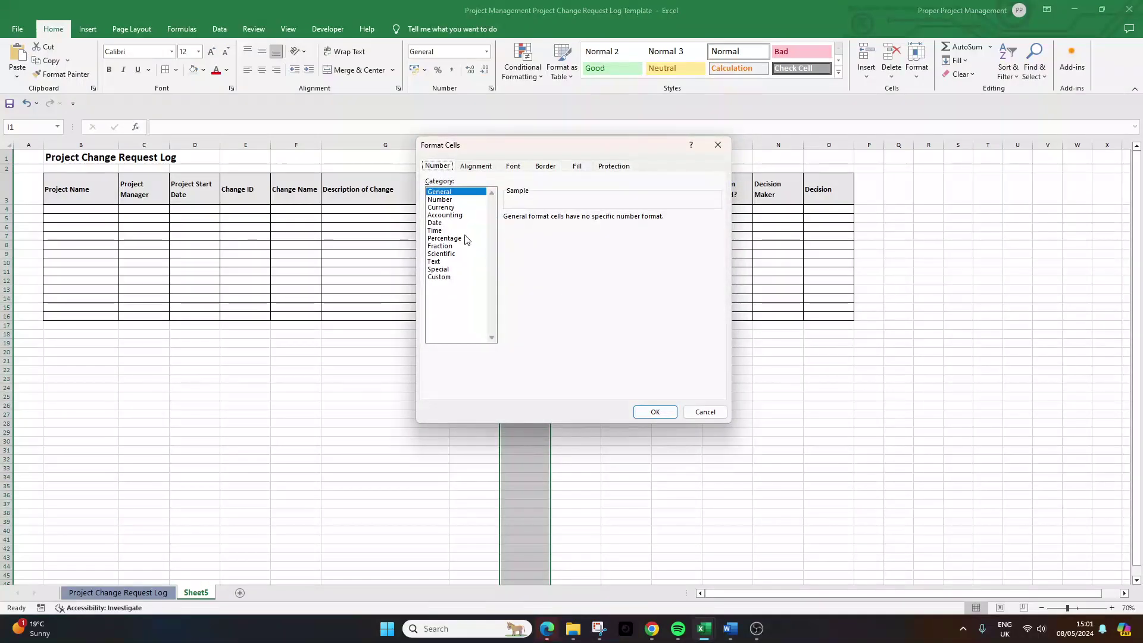
pyautogui.click(460, 224)
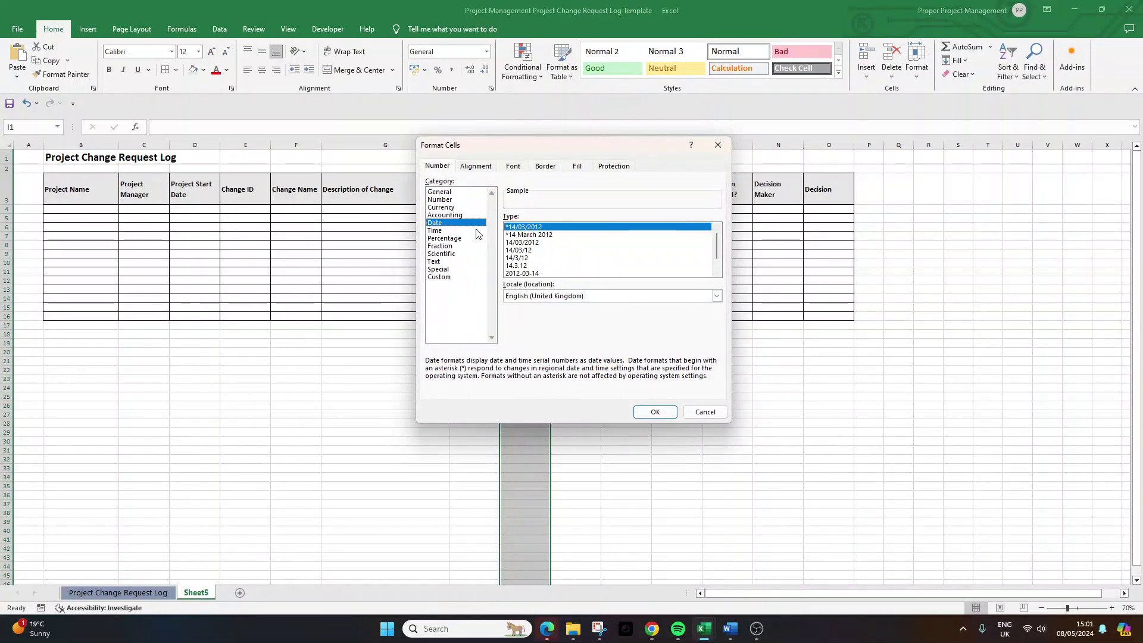
pyautogui.click(655, 412)
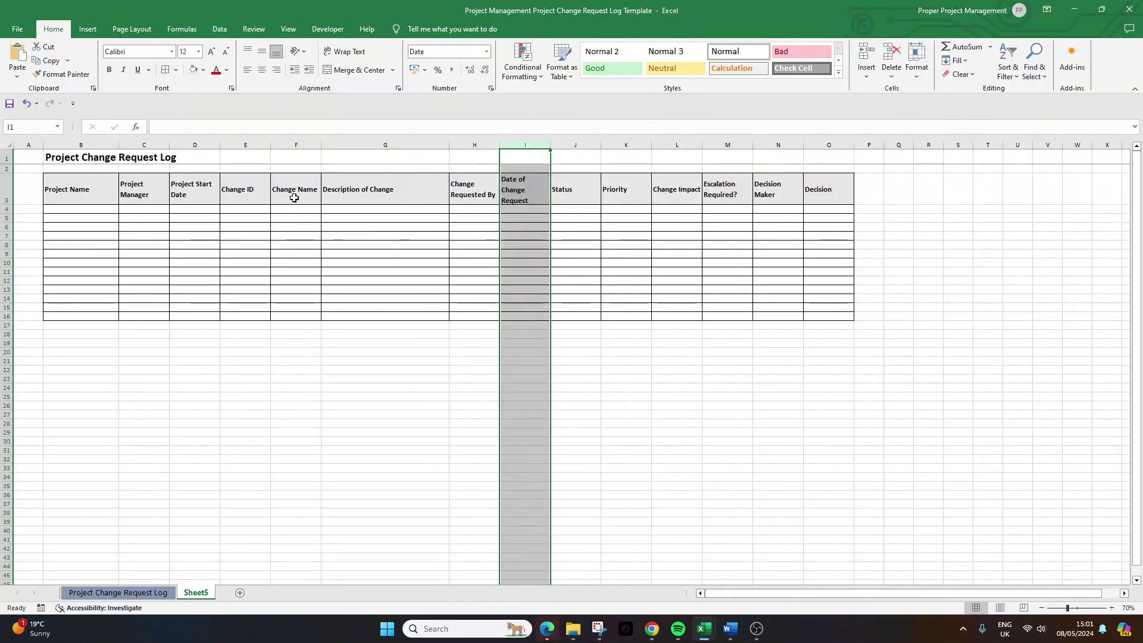
pyautogui.click(578, 209)
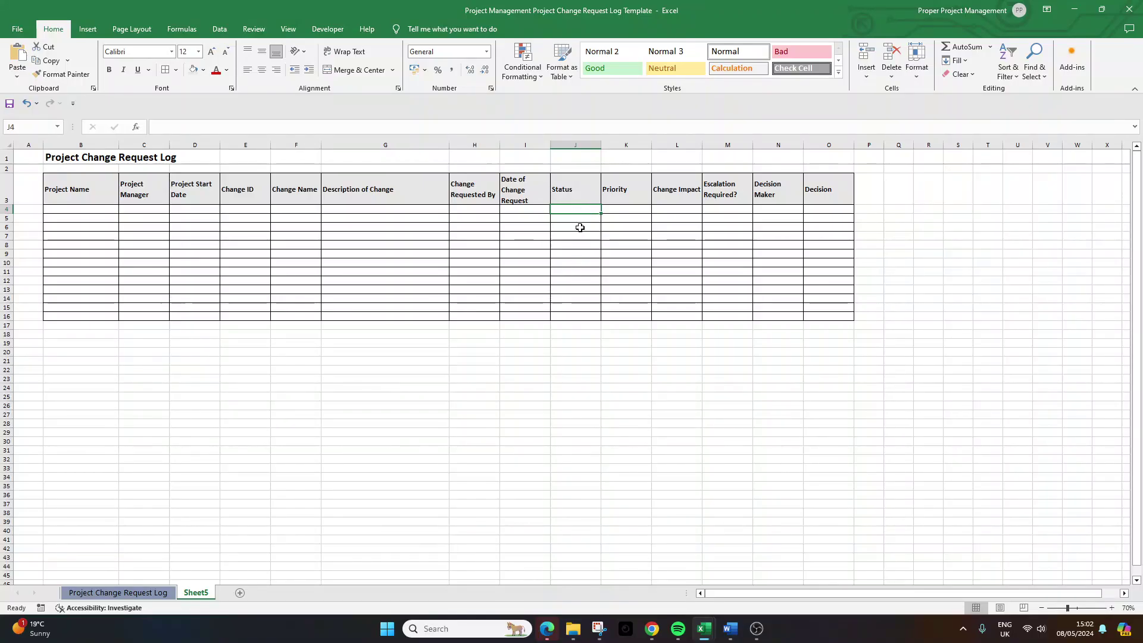
# Set column J's data validation to List with source 'Requested, In Progress, Complete'
pyautogui.click(576, 144)
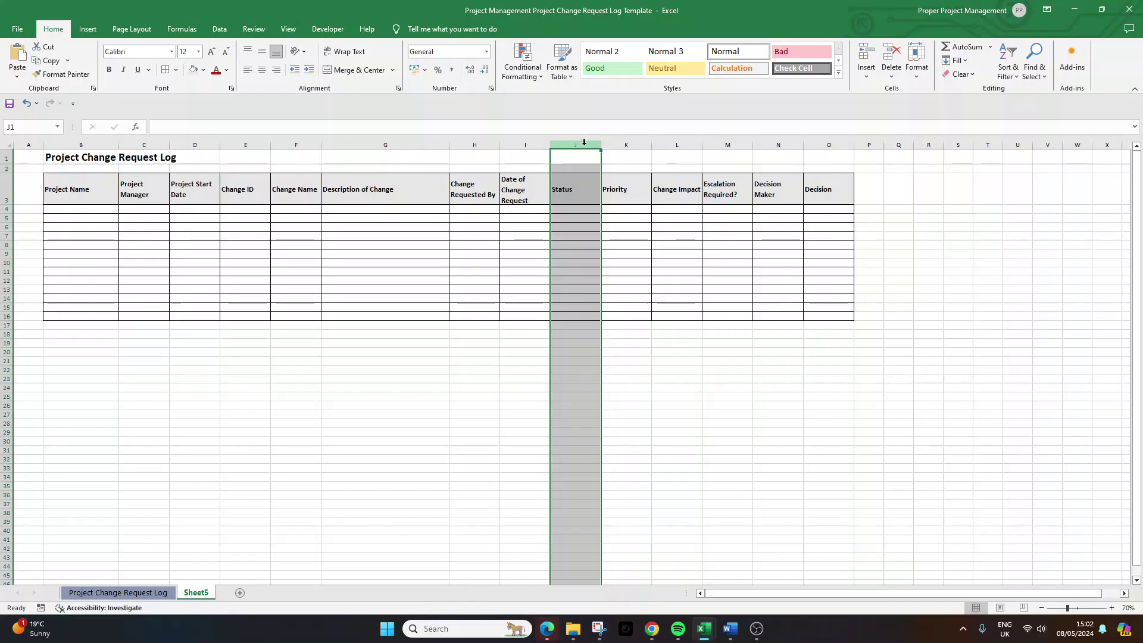
pyautogui.click(216, 29)
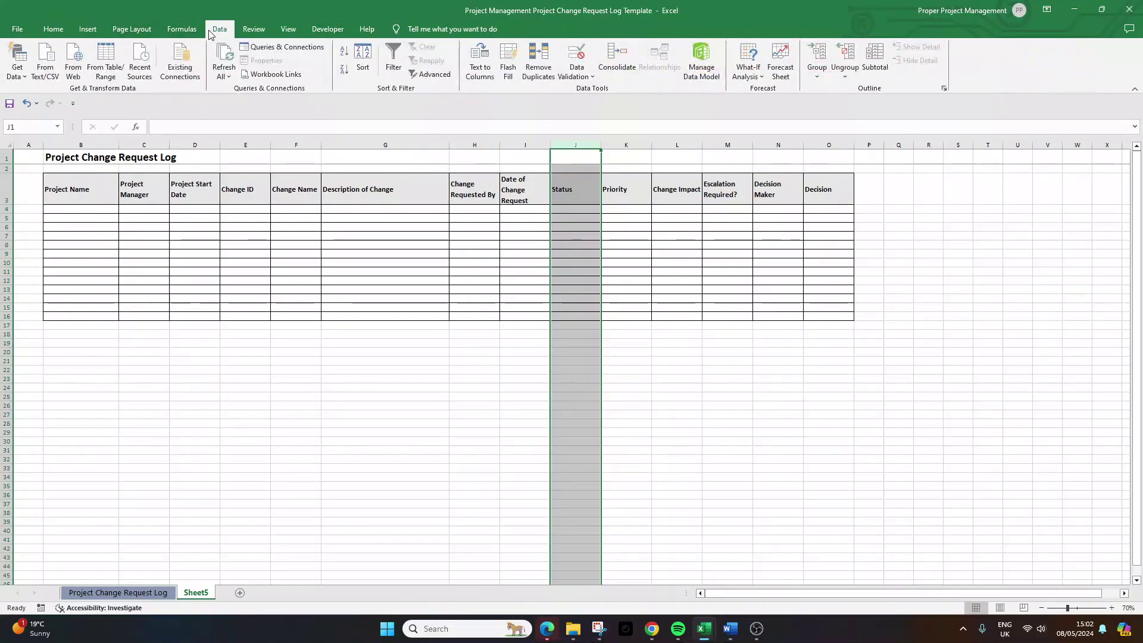
pyautogui.click(587, 78)
pyautogui.click(601, 89)
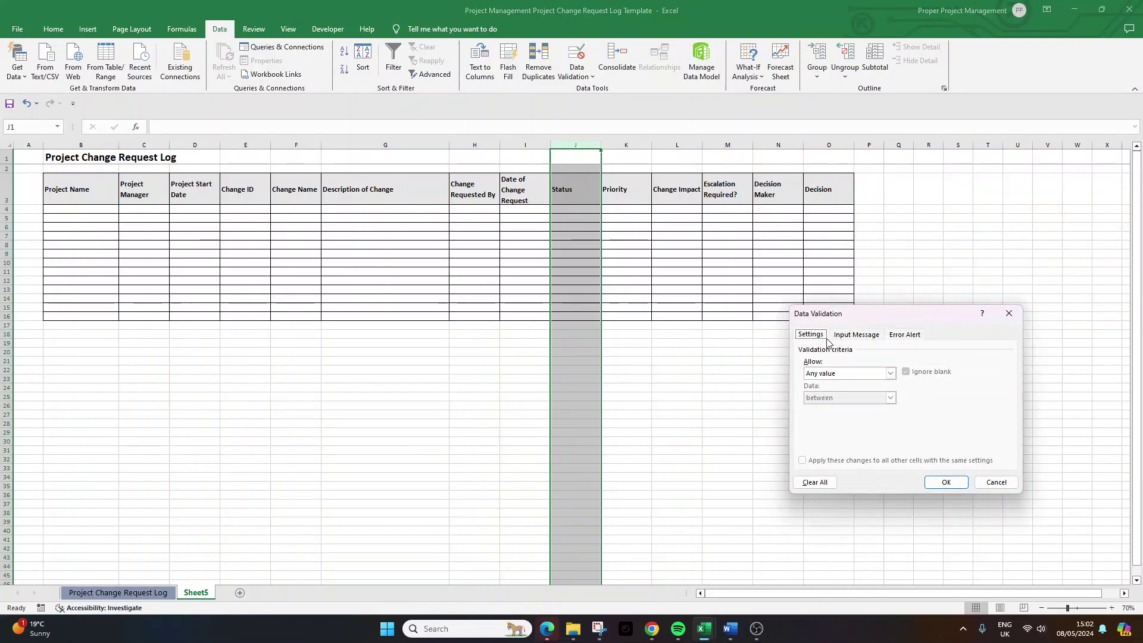
pyautogui.click(891, 373)
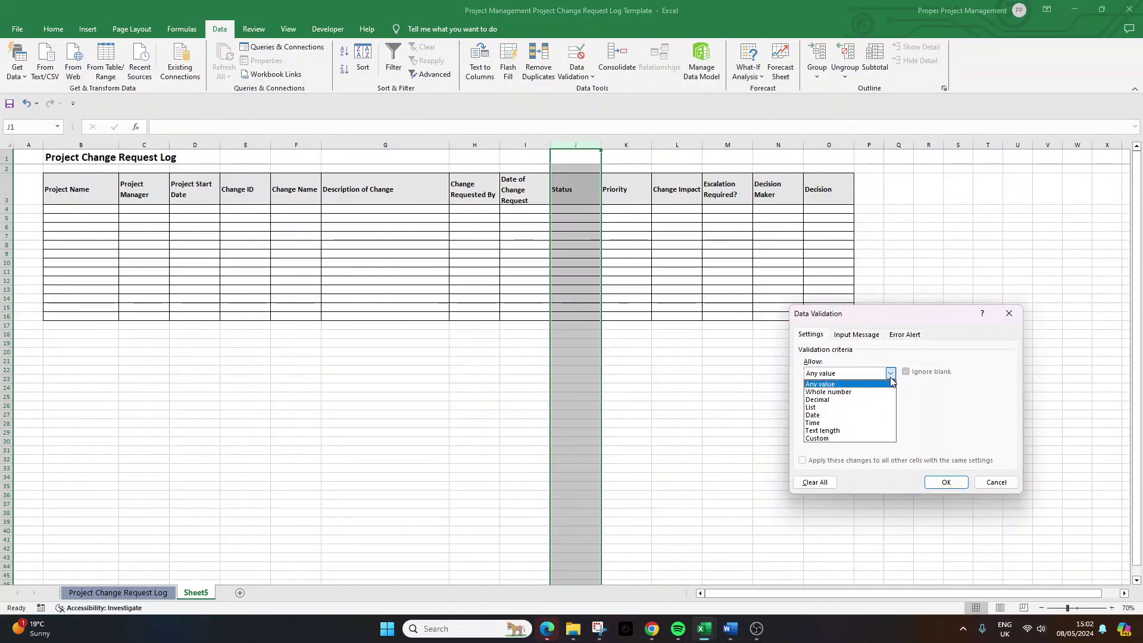
pyautogui.click(830, 410)
pyautogui.click(835, 421)
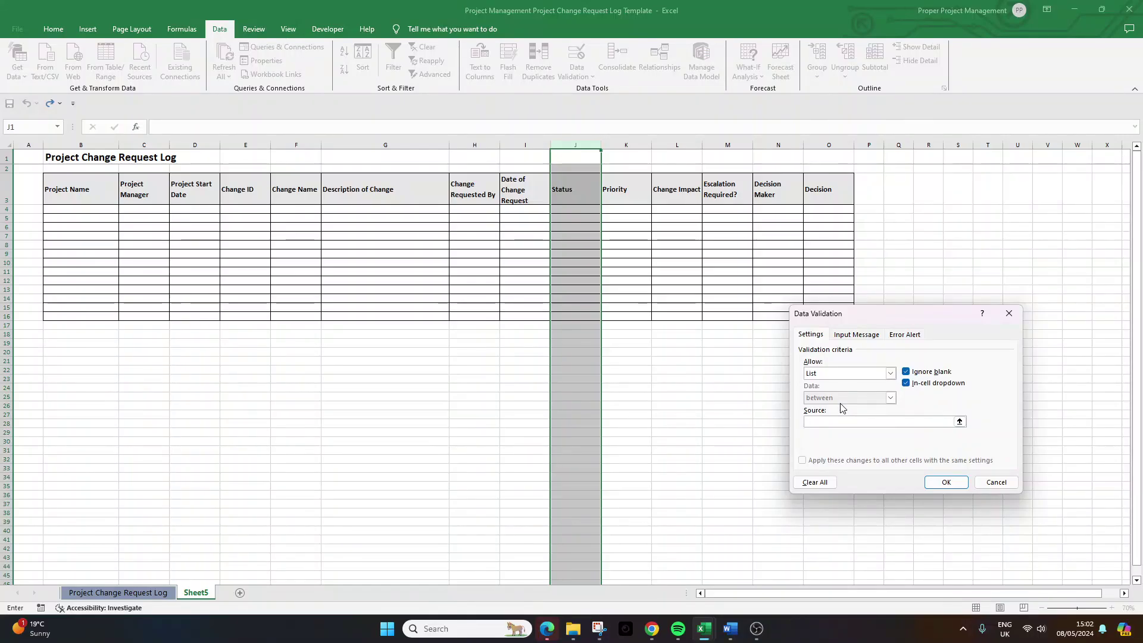
pyautogui.write('Requested, In Progre')
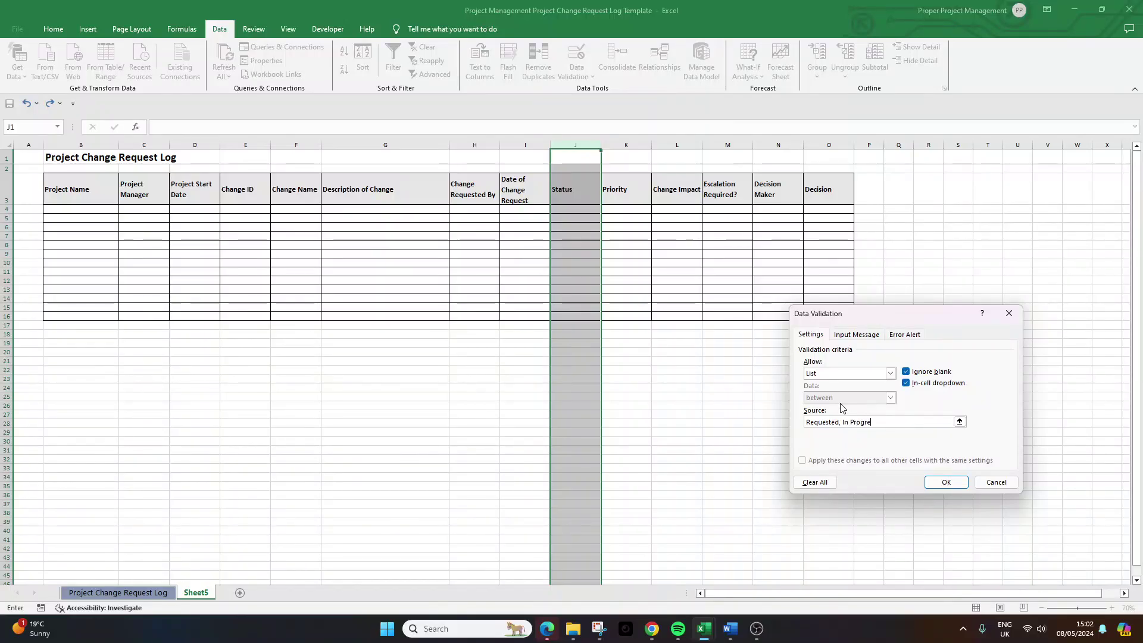
pyautogui.write('ss, Complete')
# Confirm the Status dropdown and test it on several column J cells, including J4
pyautogui.click(946, 481)
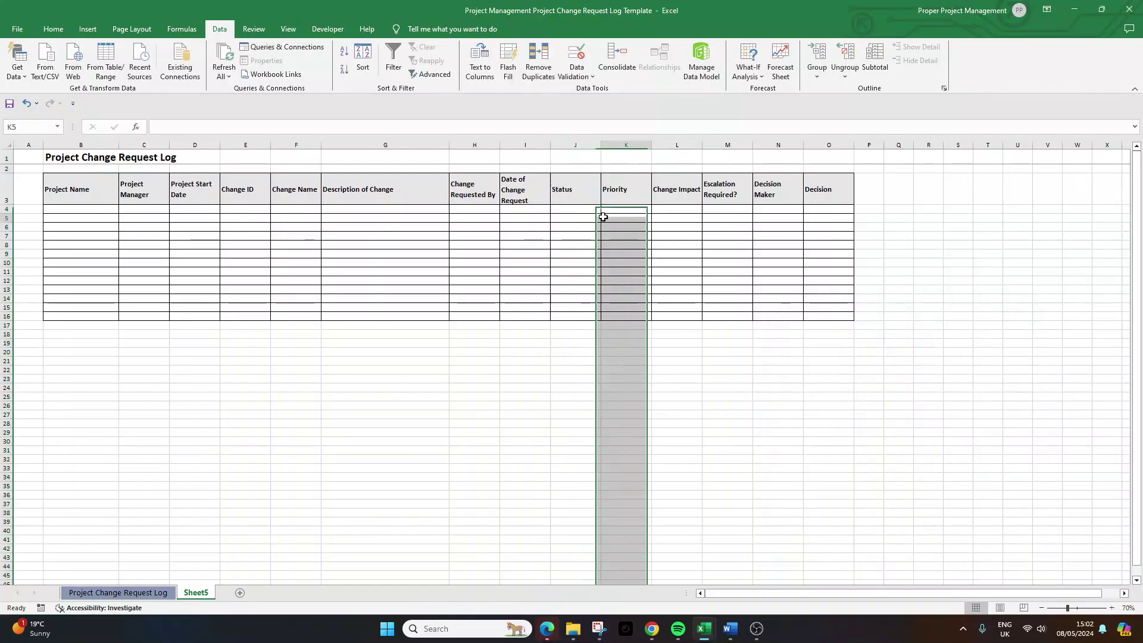
pyautogui.click(574, 189)
pyautogui.click(571, 236)
pyautogui.click(571, 289)
pyautogui.click(569, 351)
pyautogui.click(581, 441)
pyautogui.click(577, 302)
pyautogui.click(582, 244)
pyautogui.click(594, 213)
pyautogui.click(605, 208)
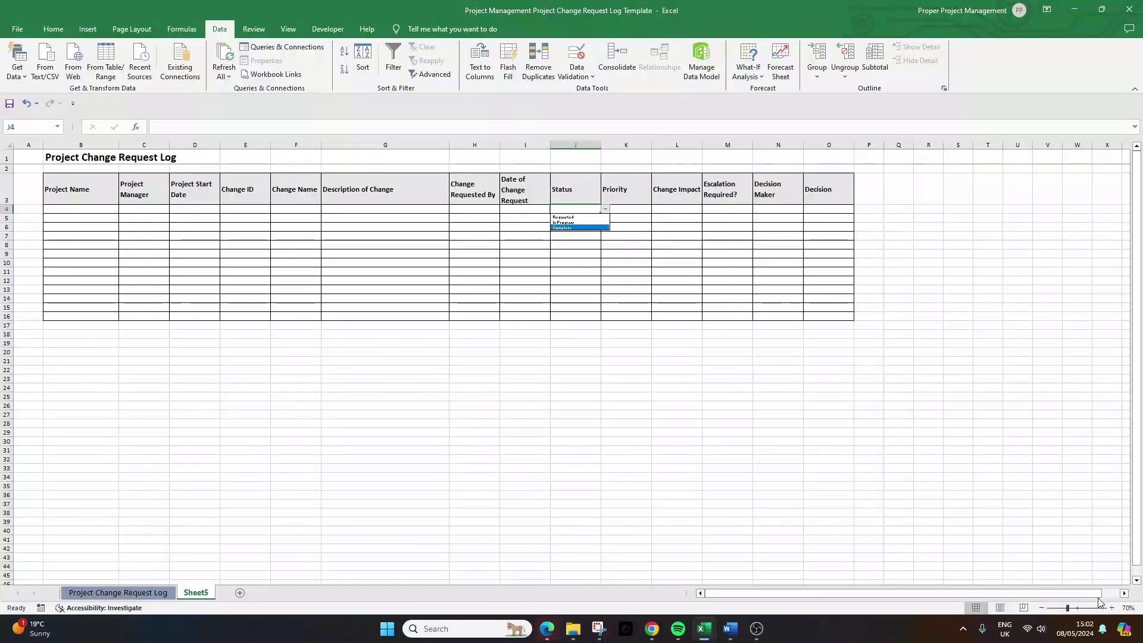
pyautogui.click(1112, 609)
# Zoom to 80% and check which Status cells, including headings J1 and J3, show the dropdown
pyautogui.click(1112, 609)
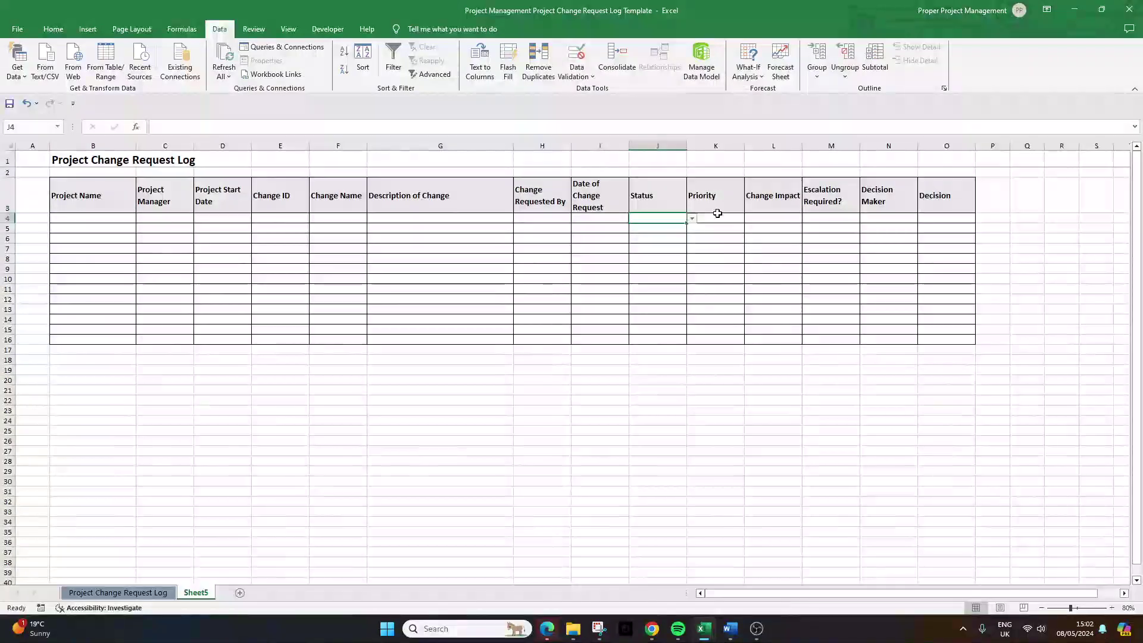
pyautogui.click(711, 197)
pyautogui.click(702, 218)
pyautogui.click(675, 217)
pyautogui.click(692, 218)
pyautogui.click(692, 218)
pyautogui.moveTo(665, 160); pyautogui.dragTo(667, 194)
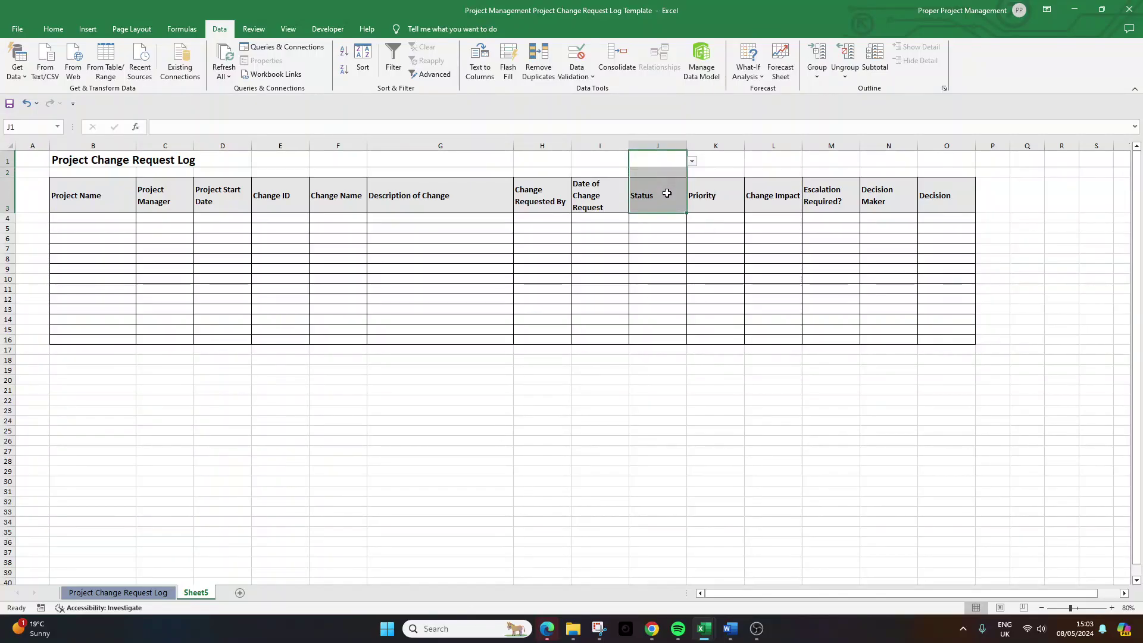
pyautogui.click(665, 159)
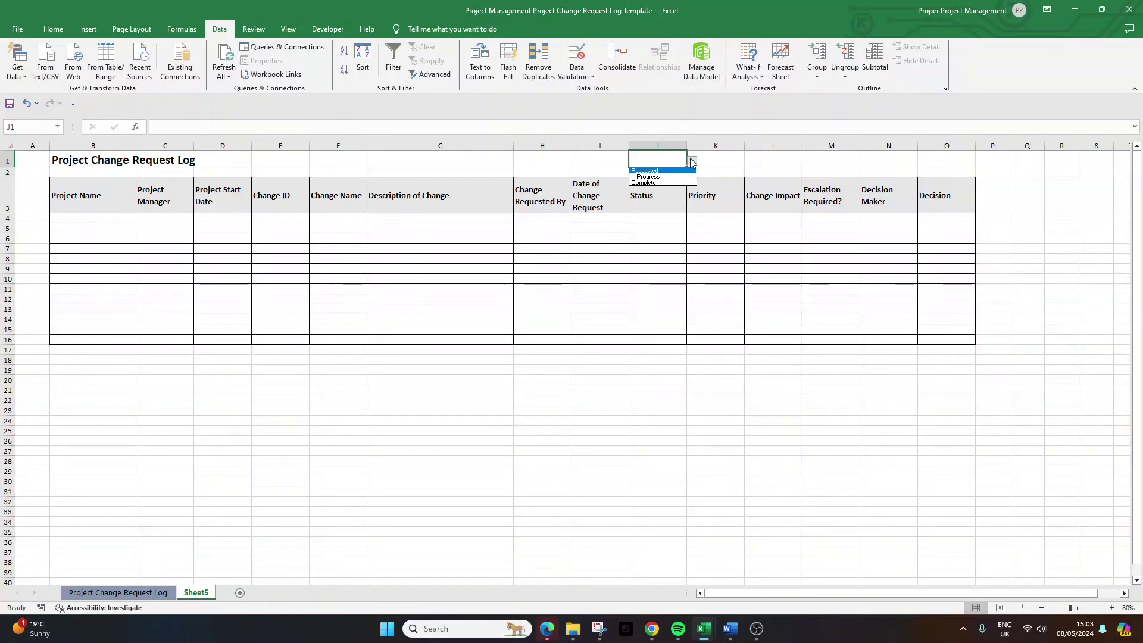
pyautogui.press('Down')
pyautogui.press('Right')
pyautogui.click(670, 181)
pyautogui.click(693, 207)
pyautogui.click(663, 161)
# Return to the top of the sheet and select the heading cells J1:J3
pyautogui.moveTo(663, 160); pyautogui.dragTo(653, 562)
pyautogui.click(657, 516)
pyautogui.scroll(-18, 657, 517)
pyautogui.click(658, 516)
pyautogui.scroll(-18, 657, 467)
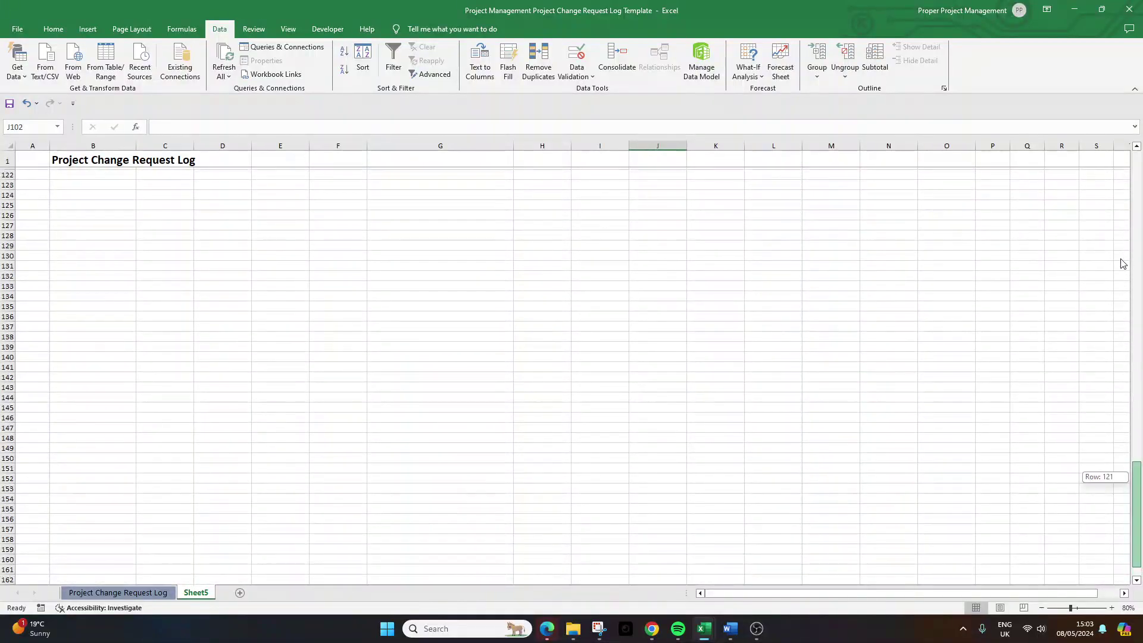
pyautogui.moveTo(1121, 251); pyautogui.dragTo(1121, 154)
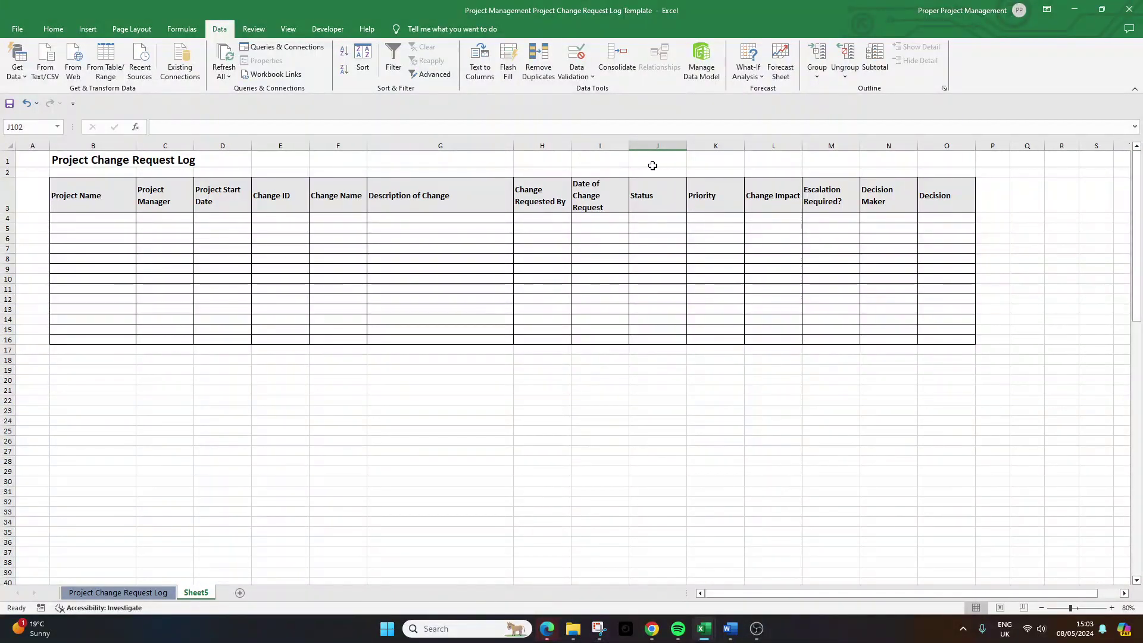
pyautogui.moveTo(653, 165); pyautogui.dragTo(657, 198)
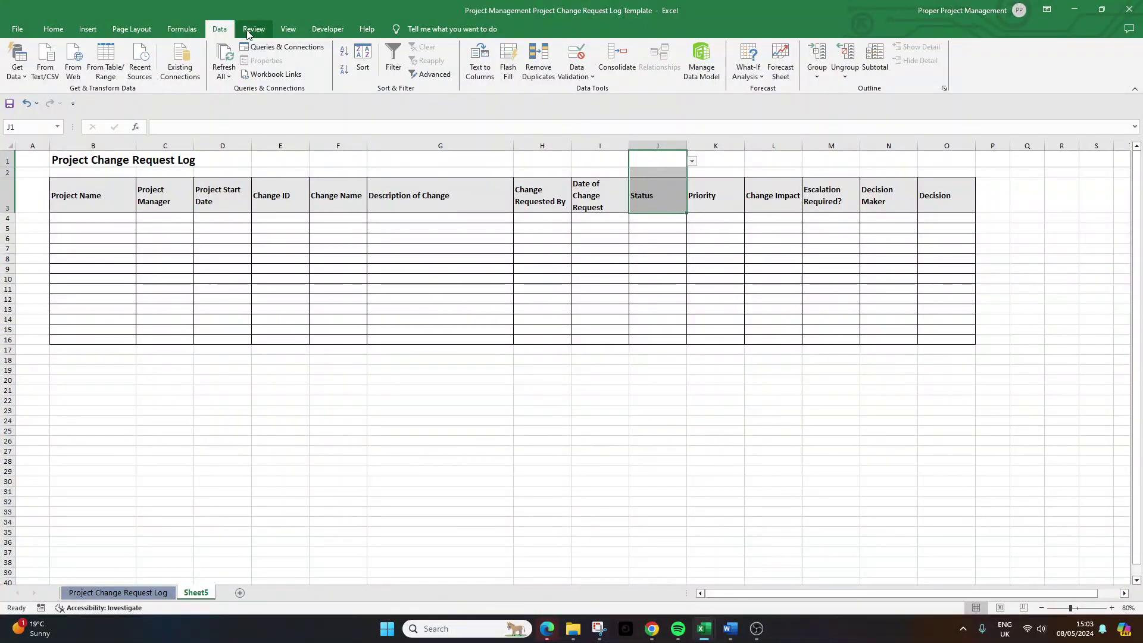
# Set J1:J3's data validation to Any value, removing their dropdown
pyautogui.click(586, 75)
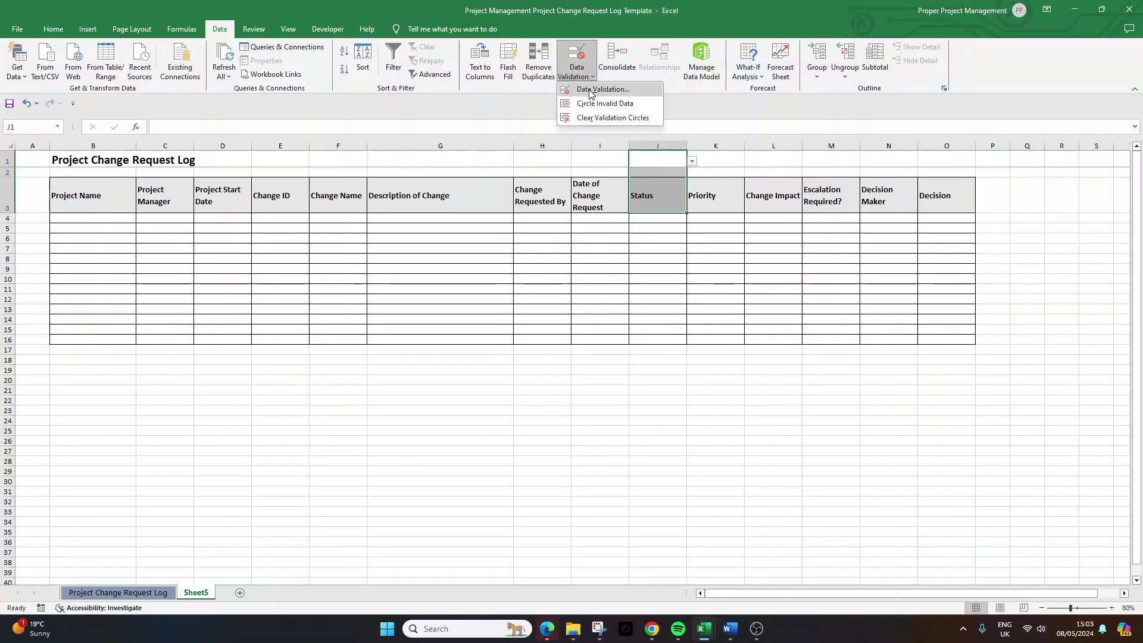
pyautogui.click(591, 90)
pyautogui.click(890, 373)
pyautogui.click(844, 382)
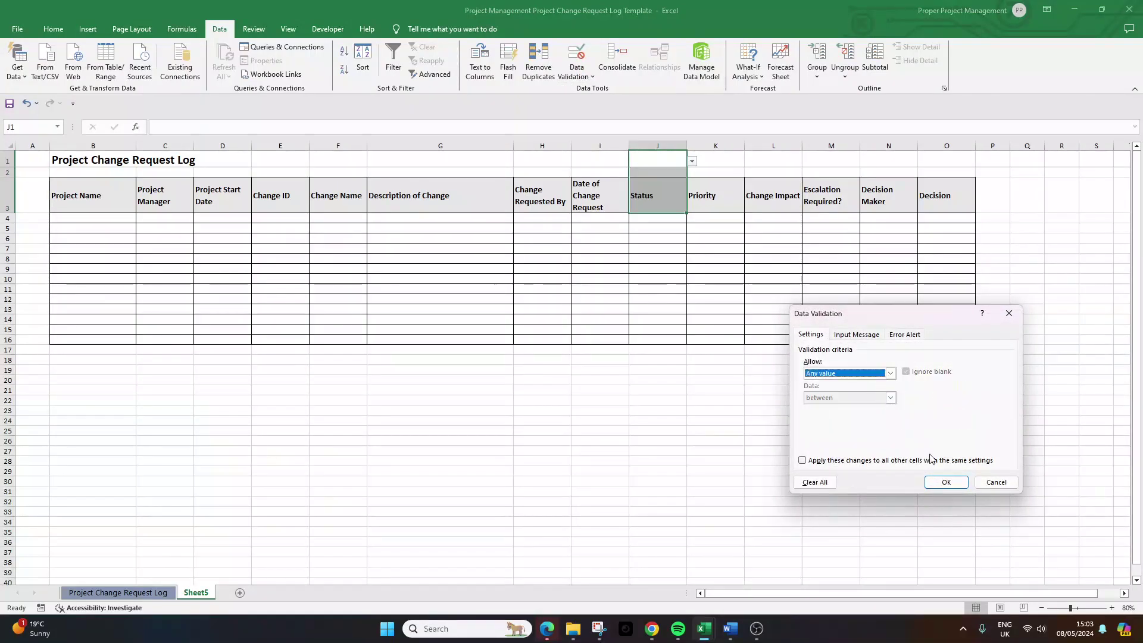
pyautogui.click(948, 481)
pyautogui.click(657, 196)
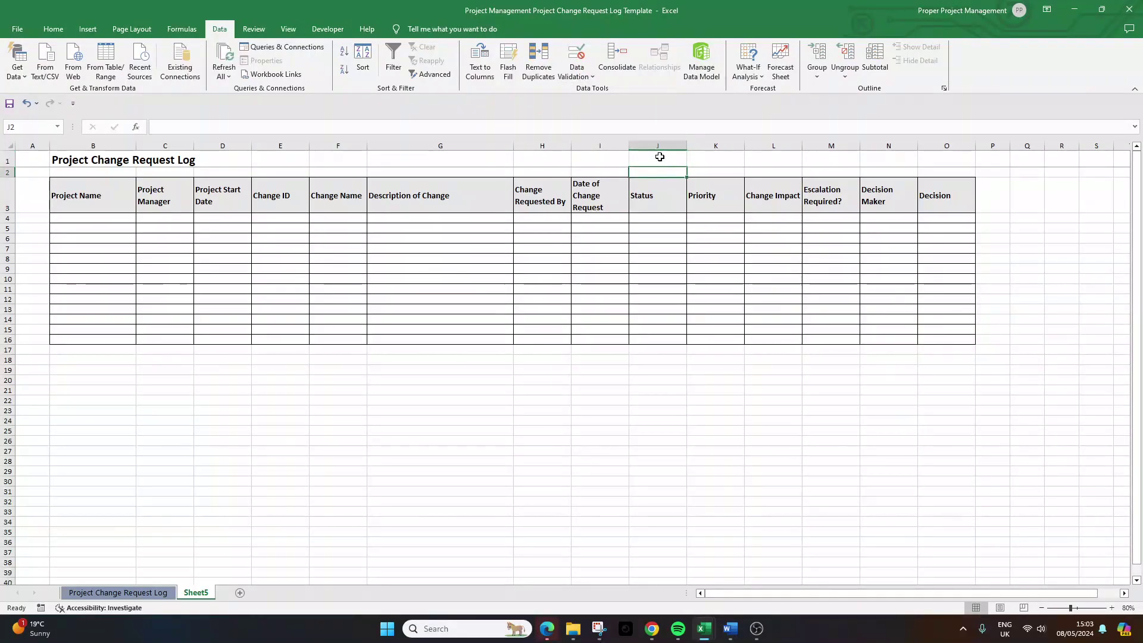
# Verify J5 still offers the Status choices, then select the Priority column K
pyautogui.click(666, 229)
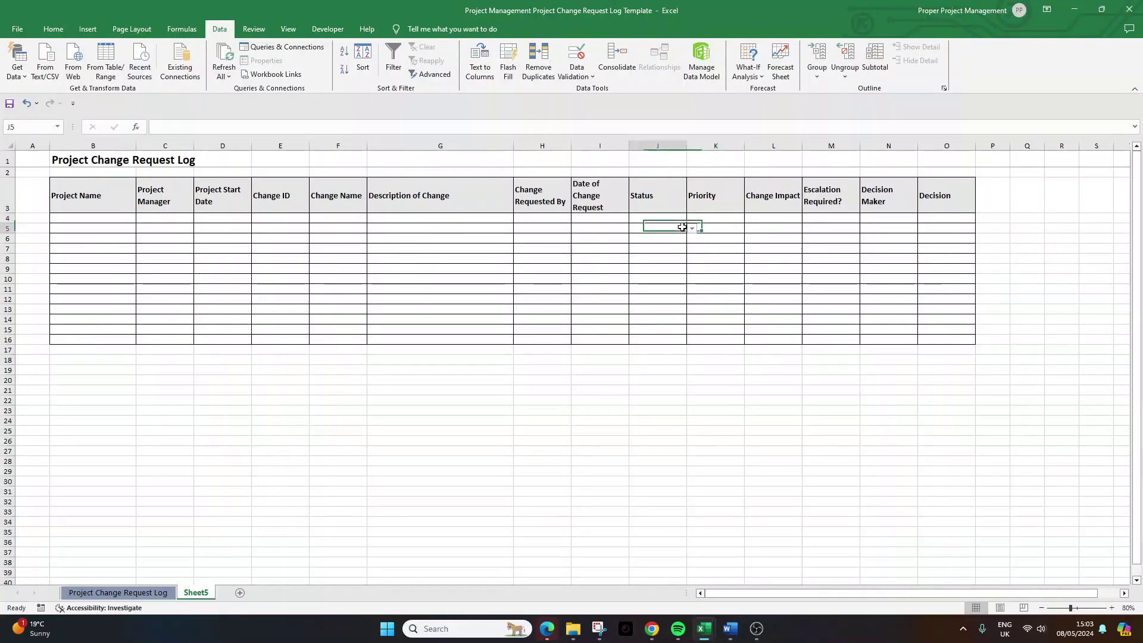
pyautogui.click(691, 229)
pyautogui.press('Escape')
pyautogui.click(657, 145)
pyautogui.click(715, 145)
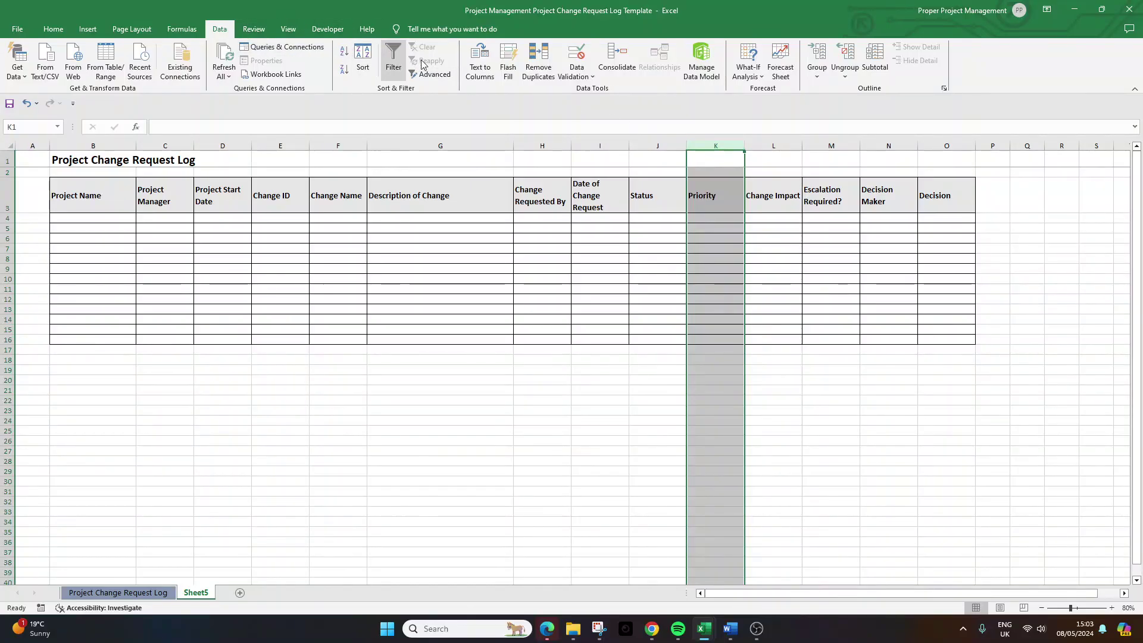
# Give column K a List validation of 'Low, Medium, High, Critical' and test it in K4
pyautogui.click(579, 72)
pyautogui.click(596, 91)
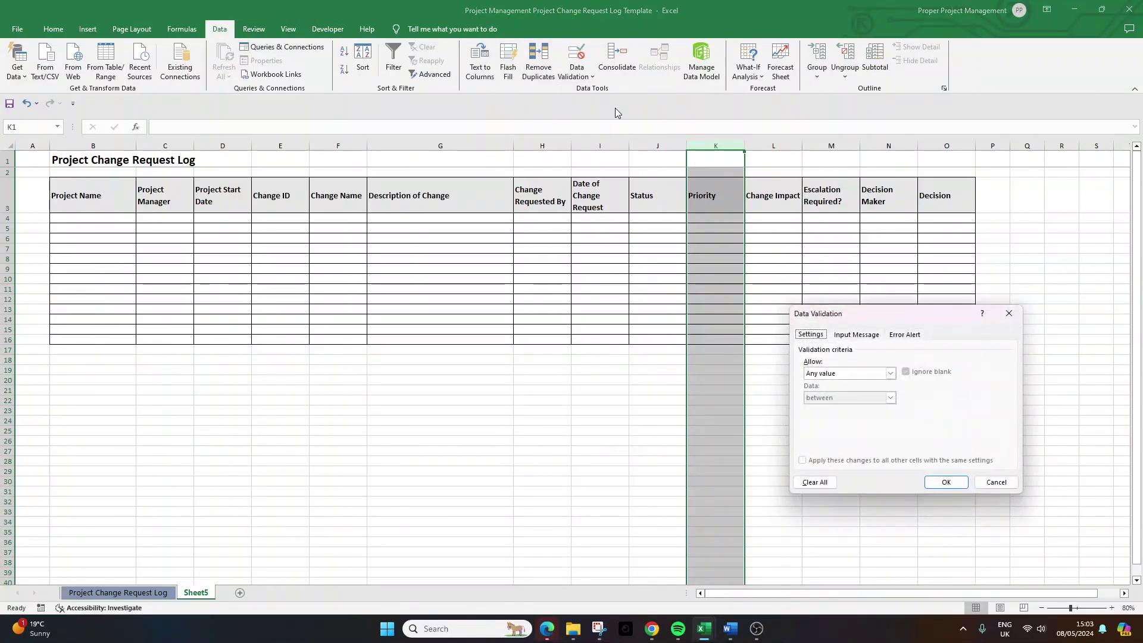
pyautogui.click(864, 373)
pyautogui.click(860, 407)
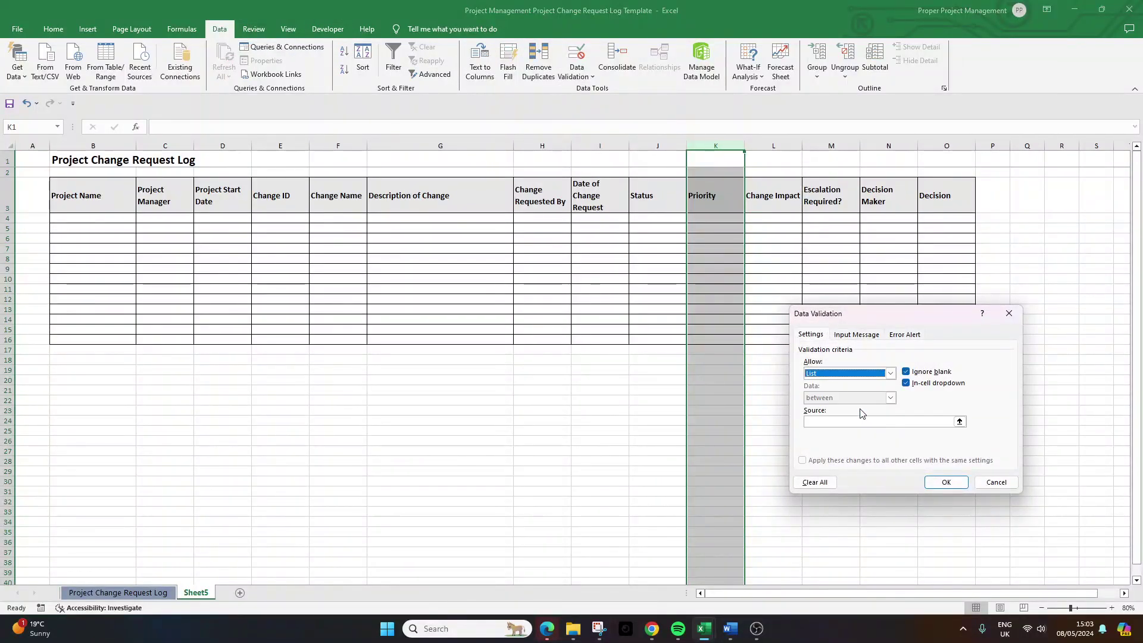
pyautogui.click(865, 420)
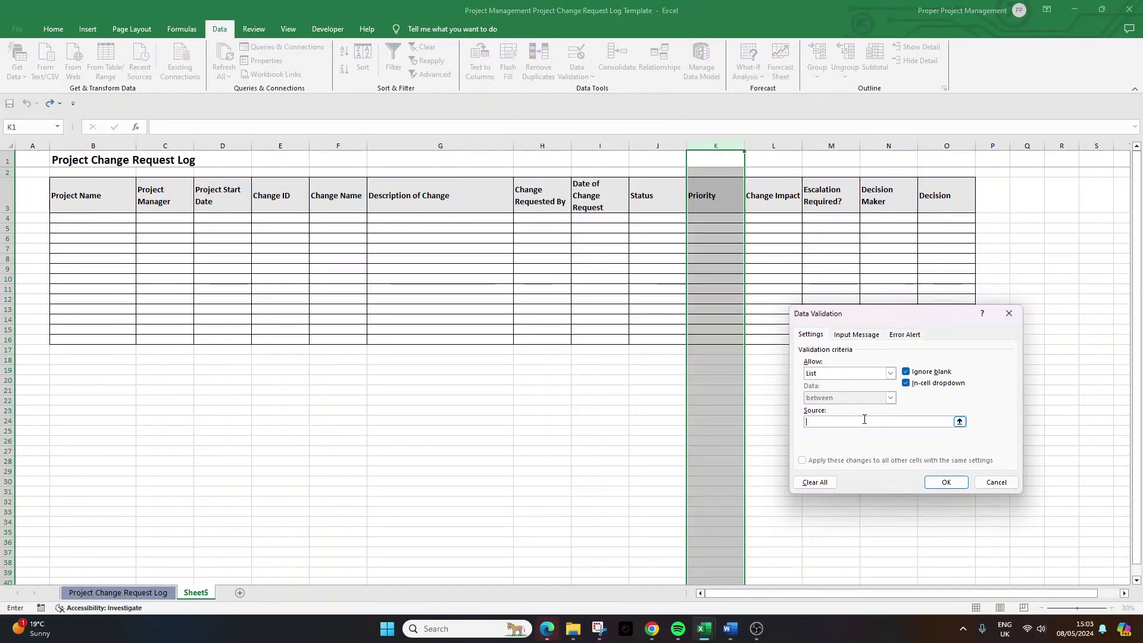
pyautogui.write('Low, Medium, High, Critical')
pyautogui.click(946, 482)
pyautogui.click(738, 218)
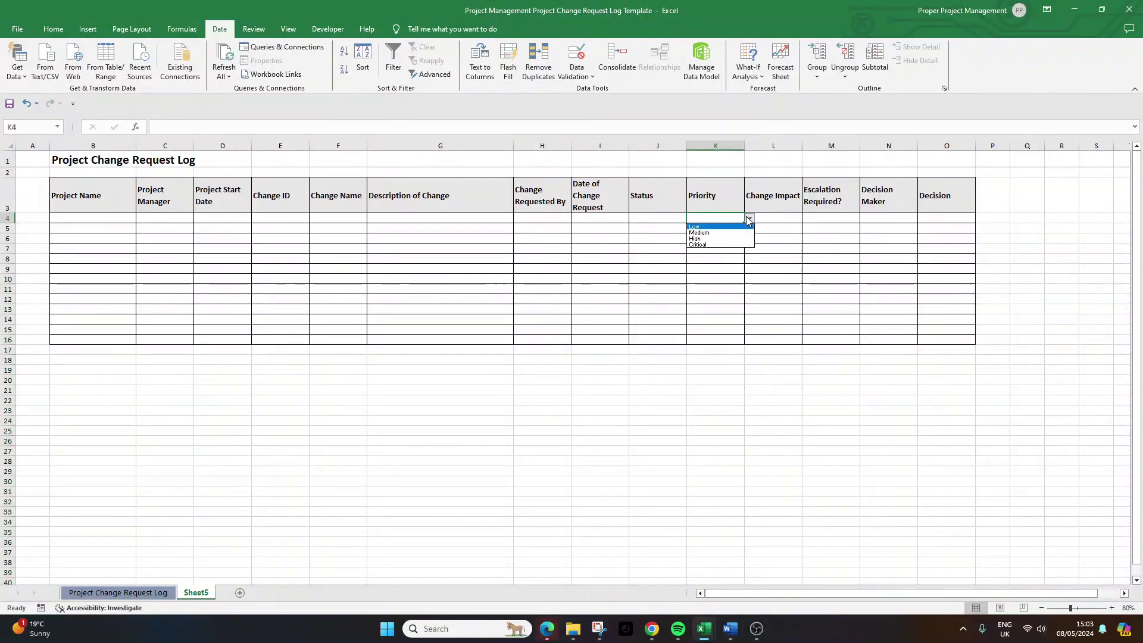
pyautogui.click(749, 220)
# Reset K1:K3 to Any value and confirm K4 keeps its Priority dropdown
pyautogui.click(720, 156)
pyautogui.moveTo(719, 156); pyautogui.dragTo(727, 212)
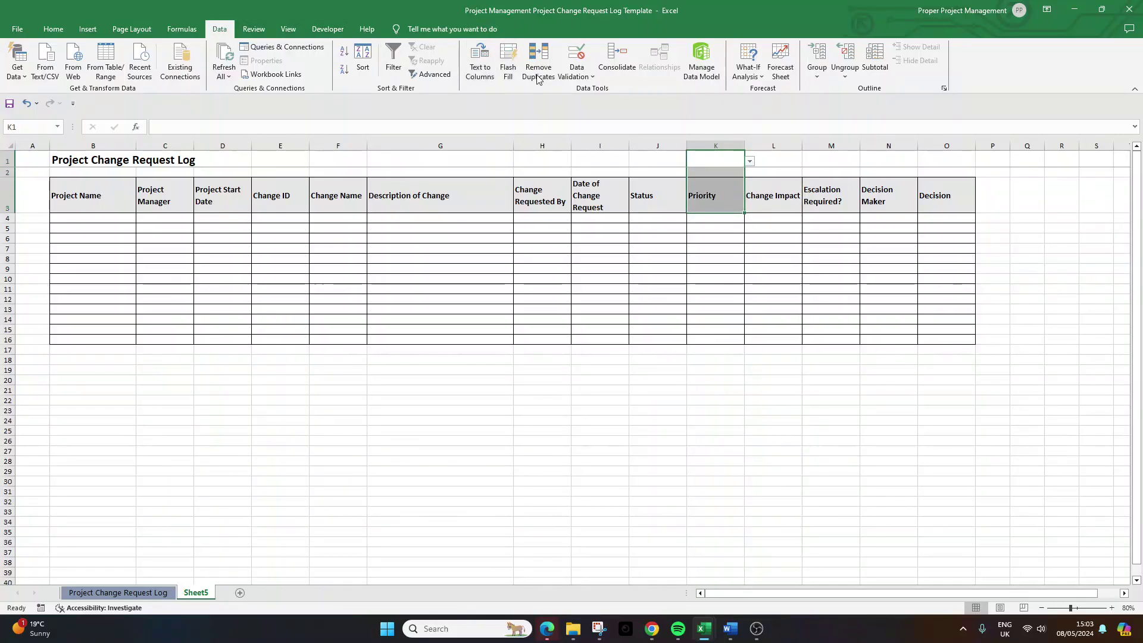
pyautogui.click(571, 77)
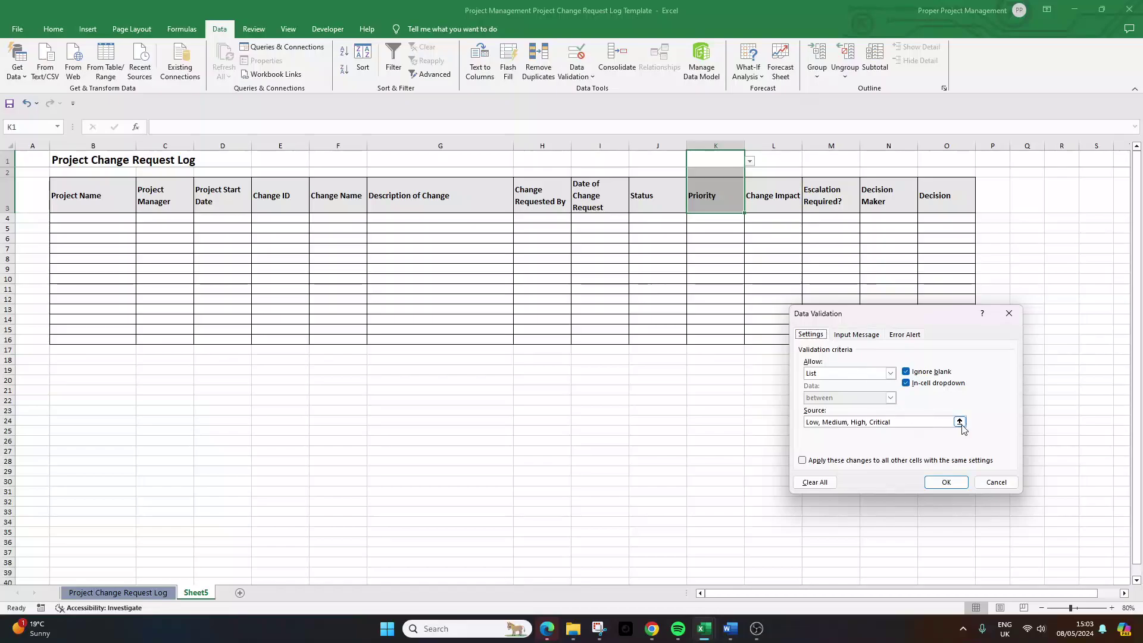
pyautogui.click(890, 373)
pyautogui.click(876, 382)
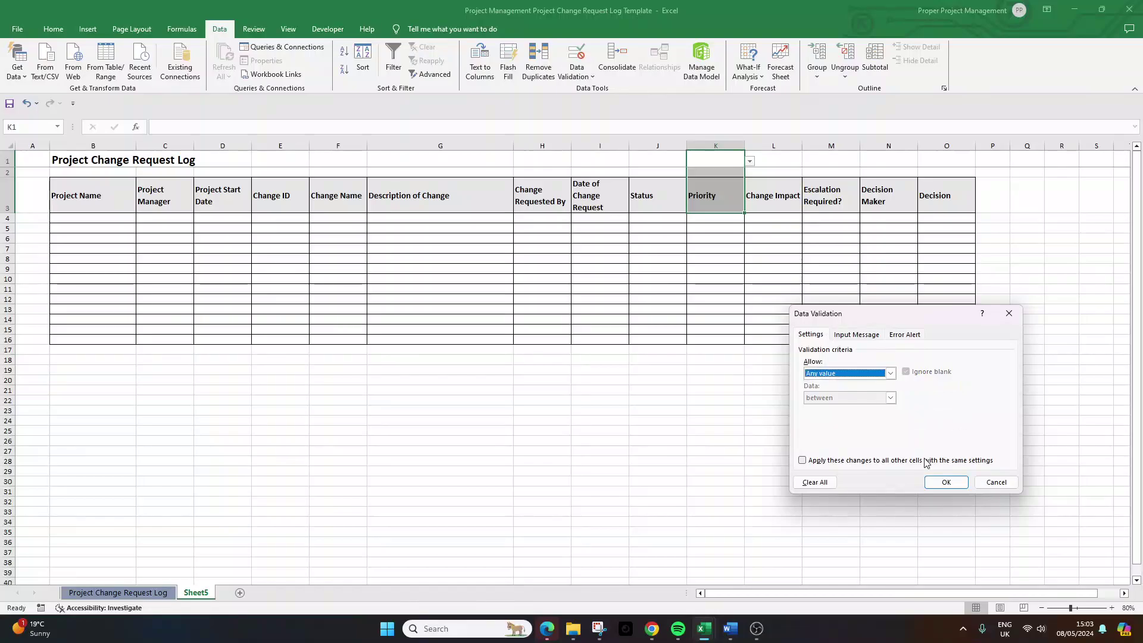
pyautogui.click(945, 482)
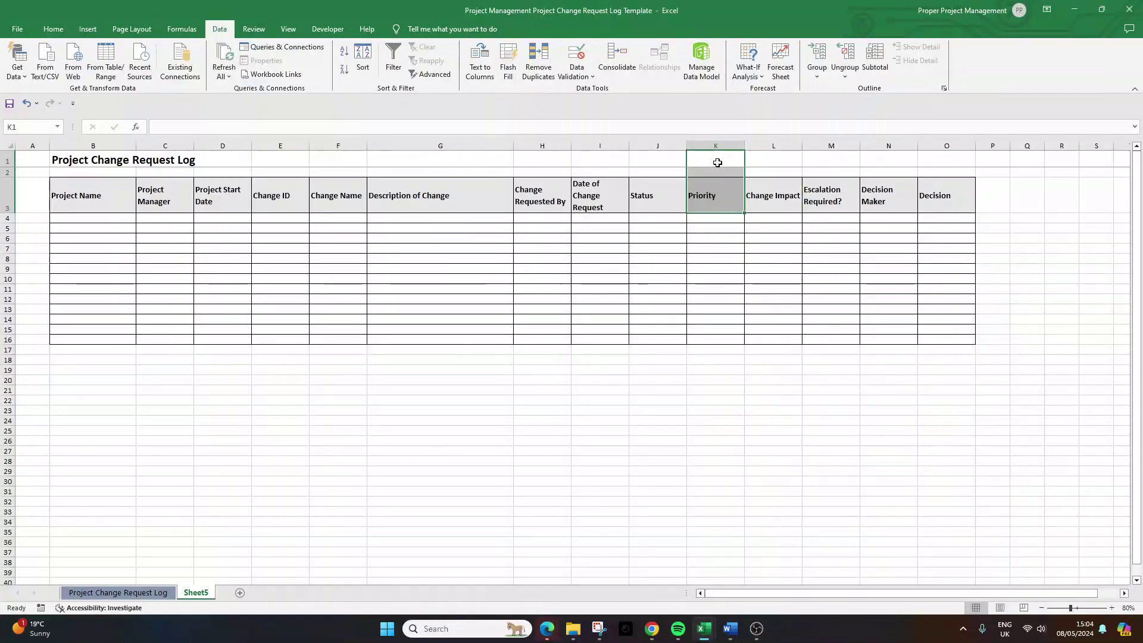
pyautogui.click(714, 218)
pyautogui.click(753, 212)
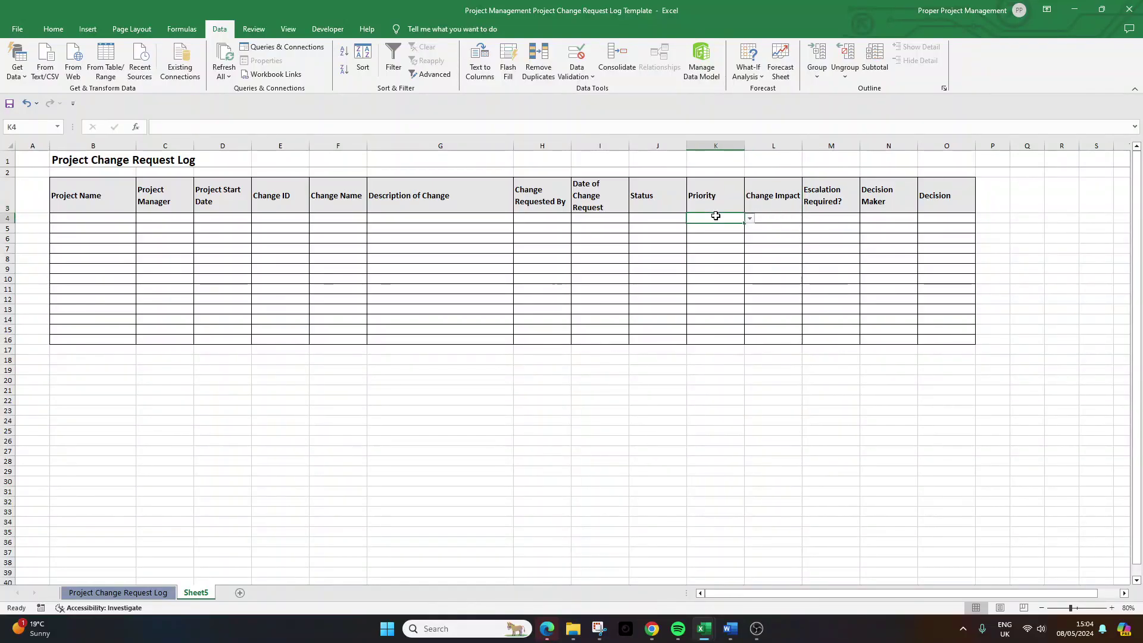
pyautogui.click(767, 143)
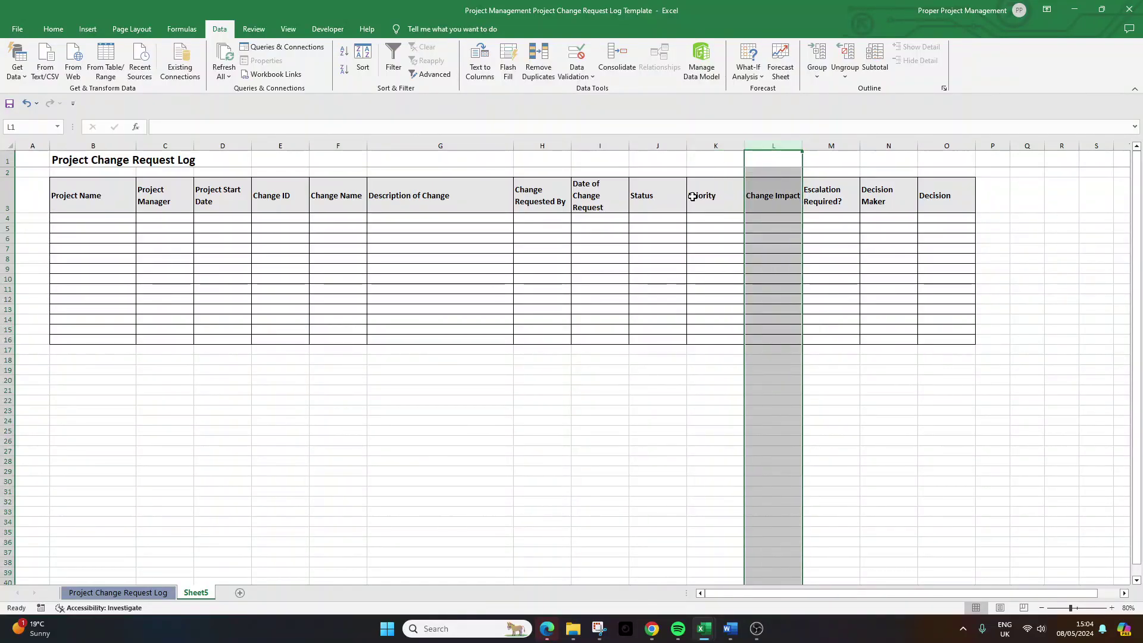
pyautogui.click(741, 220)
pyautogui.click(749, 221)
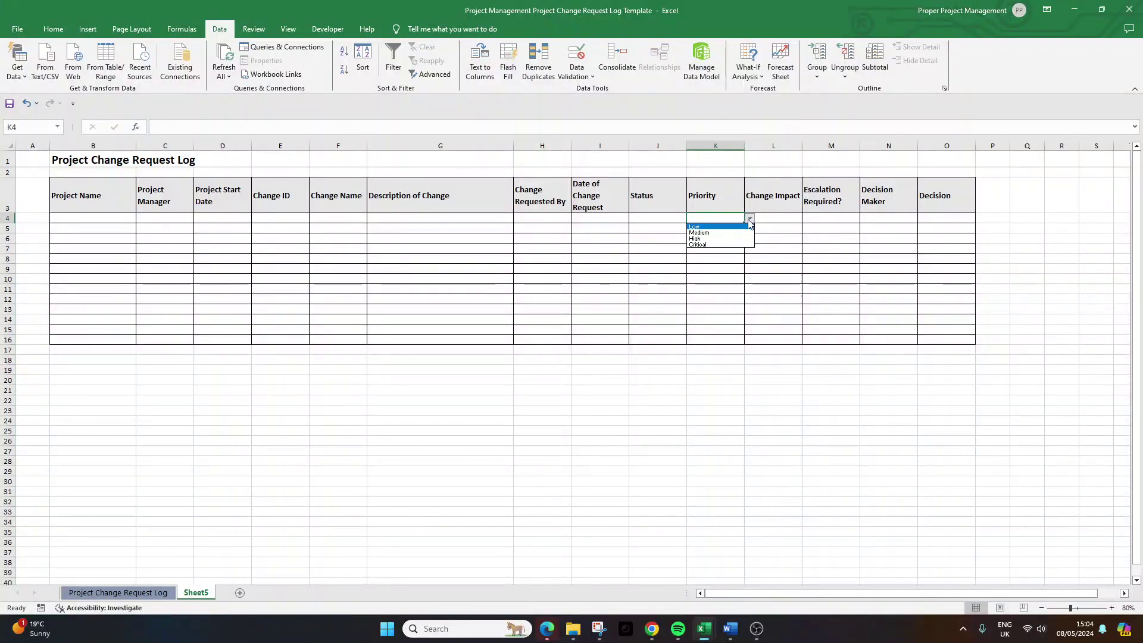
# Apply a 'Low, Medium, High' list validation to the Change Impact column L
pyautogui.click(749, 223)
pyautogui.click(776, 144)
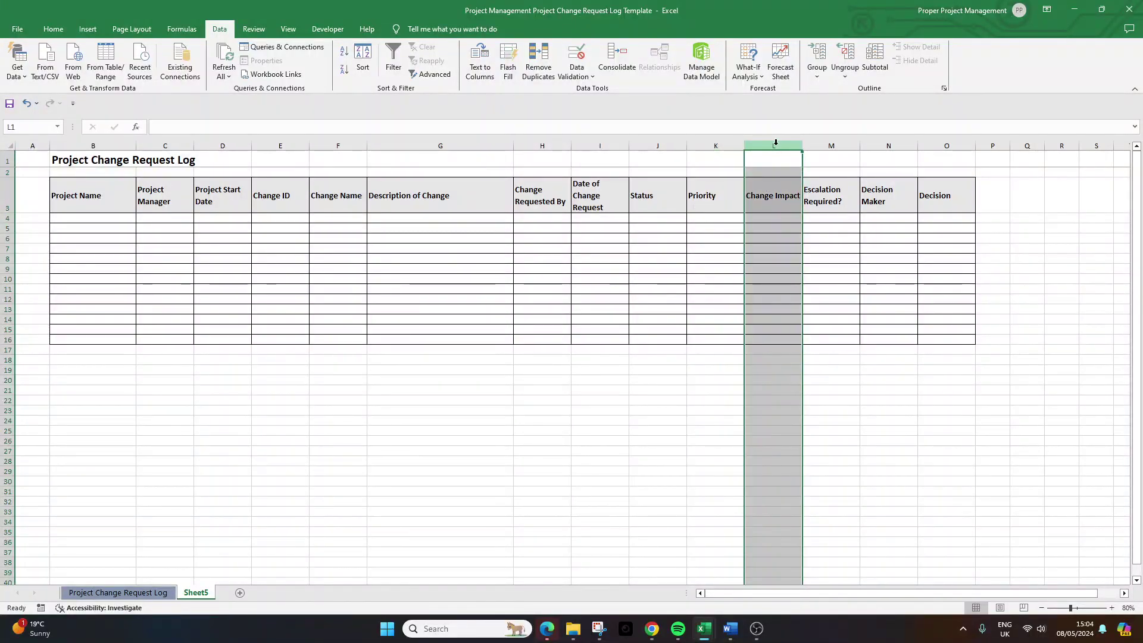
pyautogui.click(577, 72)
pyautogui.click(595, 90)
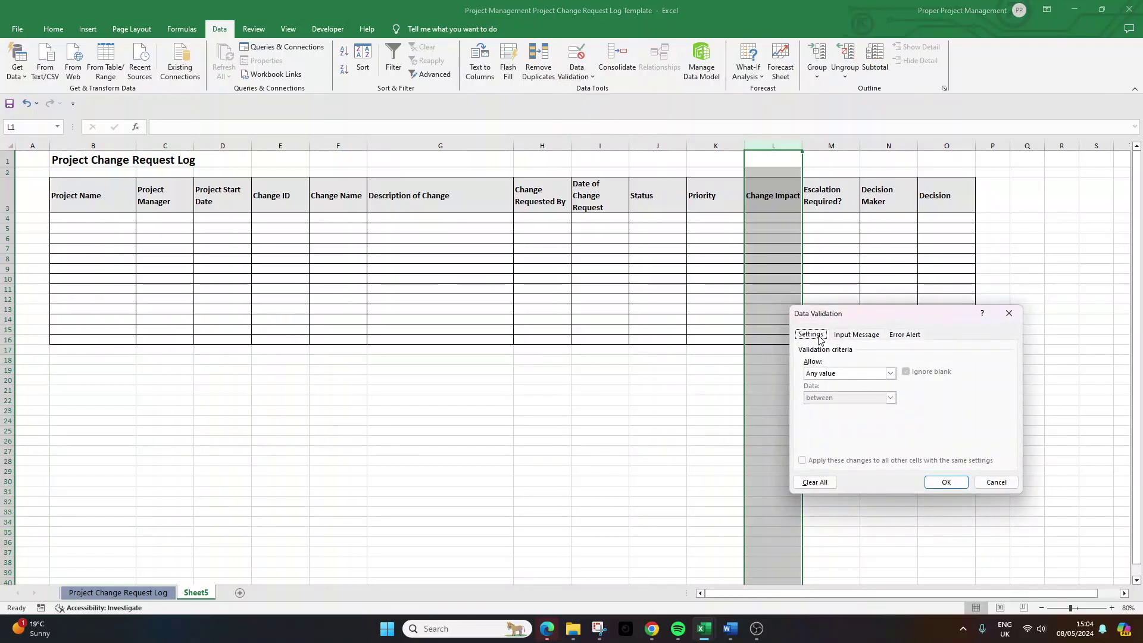
pyautogui.click(846, 374)
pyautogui.click(833, 408)
pyautogui.click(865, 422)
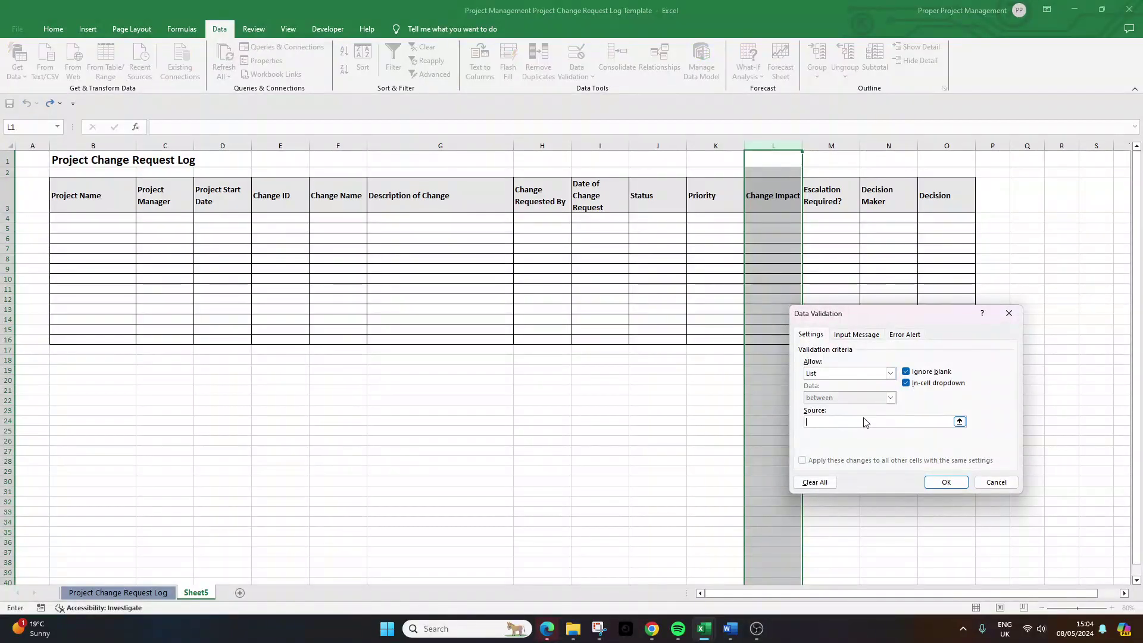
pyautogui.write('Low, Medium, High')
pyautogui.click(946, 482)
# Set heading cells L1:L3 back to Any value so they have no dropdown
pyautogui.moveTo(760, 167); pyautogui.dragTo(771, 206)
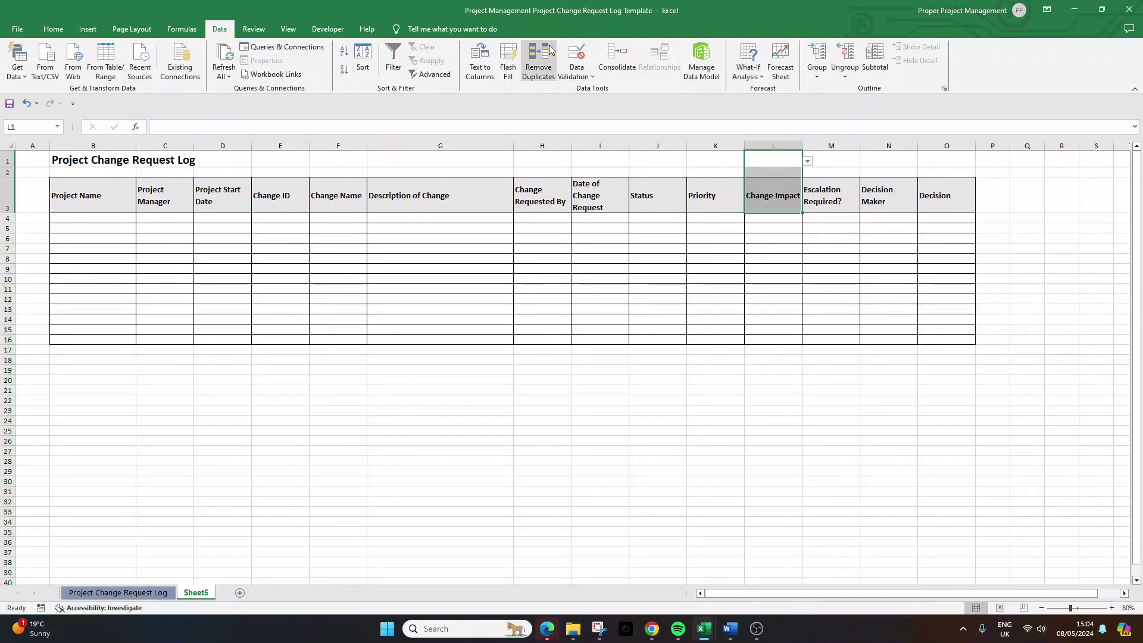
pyautogui.click(576, 70)
pyautogui.click(601, 89)
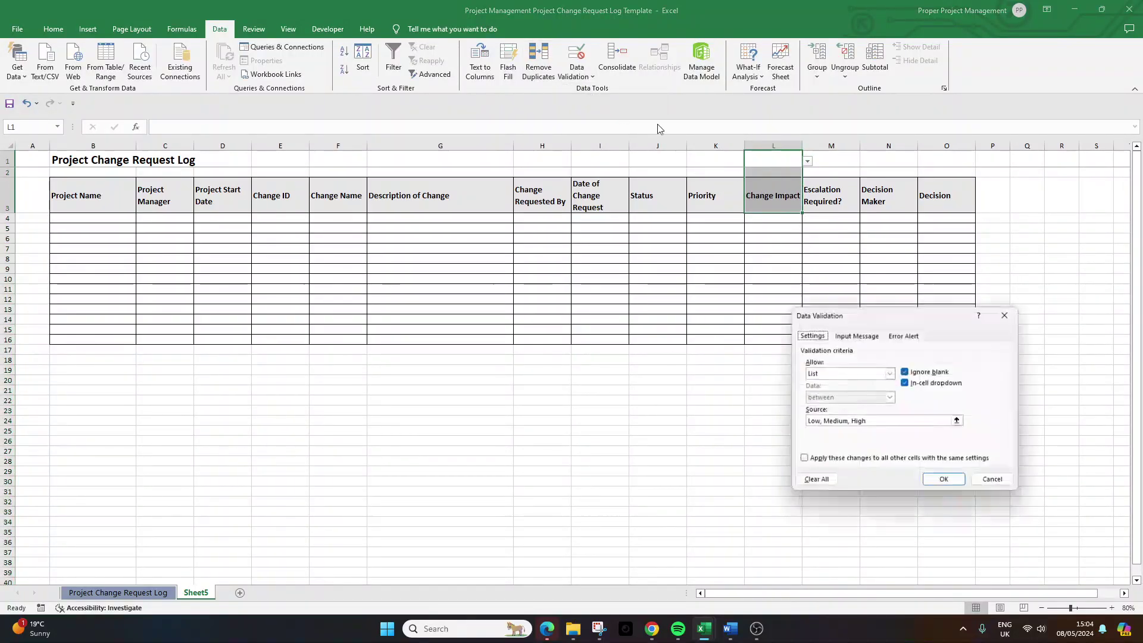
pyautogui.click(856, 373)
pyautogui.click(833, 381)
pyautogui.click(947, 482)
pyautogui.click(819, 229)
# Restrict column M (Escalation Required?) to a 'Yes, No' dropdown list
pyautogui.click(822, 143)
pyautogui.rightClick(822, 143)
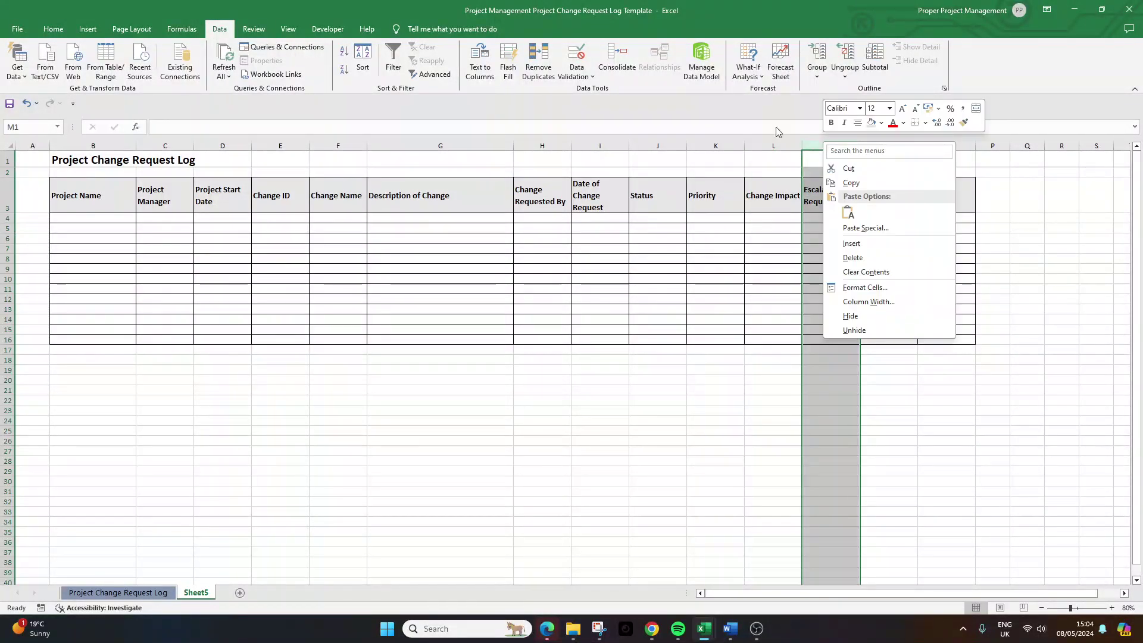
pyautogui.click(580, 76)
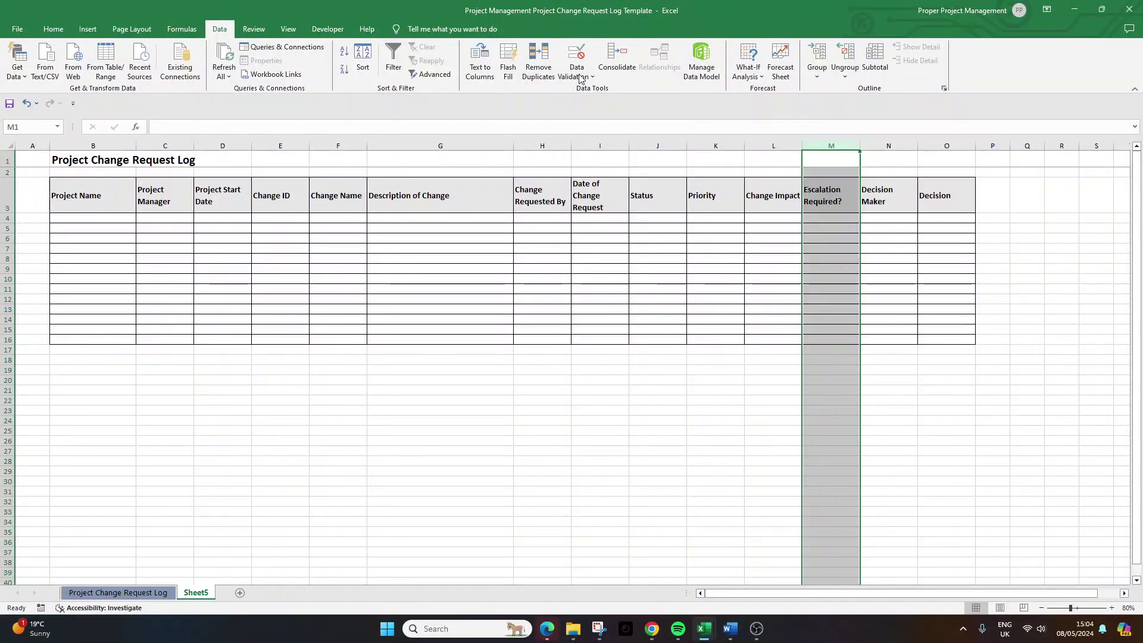
pyautogui.click(580, 78)
pyautogui.click(676, 105)
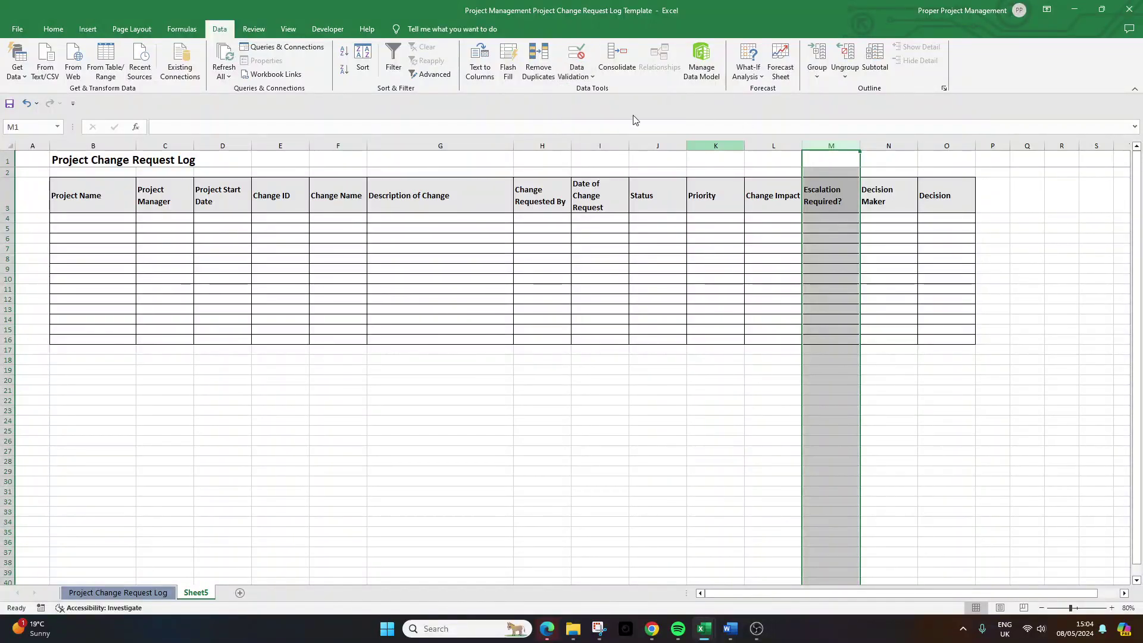
pyautogui.click(586, 77)
pyautogui.click(597, 90)
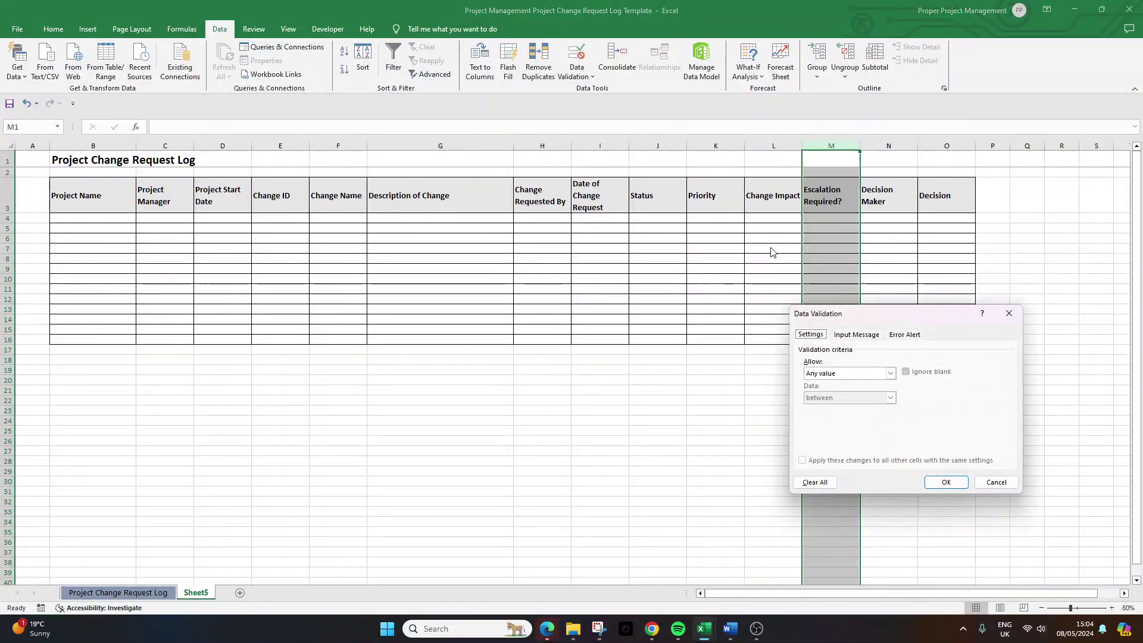
pyautogui.click(890, 374)
pyautogui.click(855, 410)
pyautogui.click(855, 421)
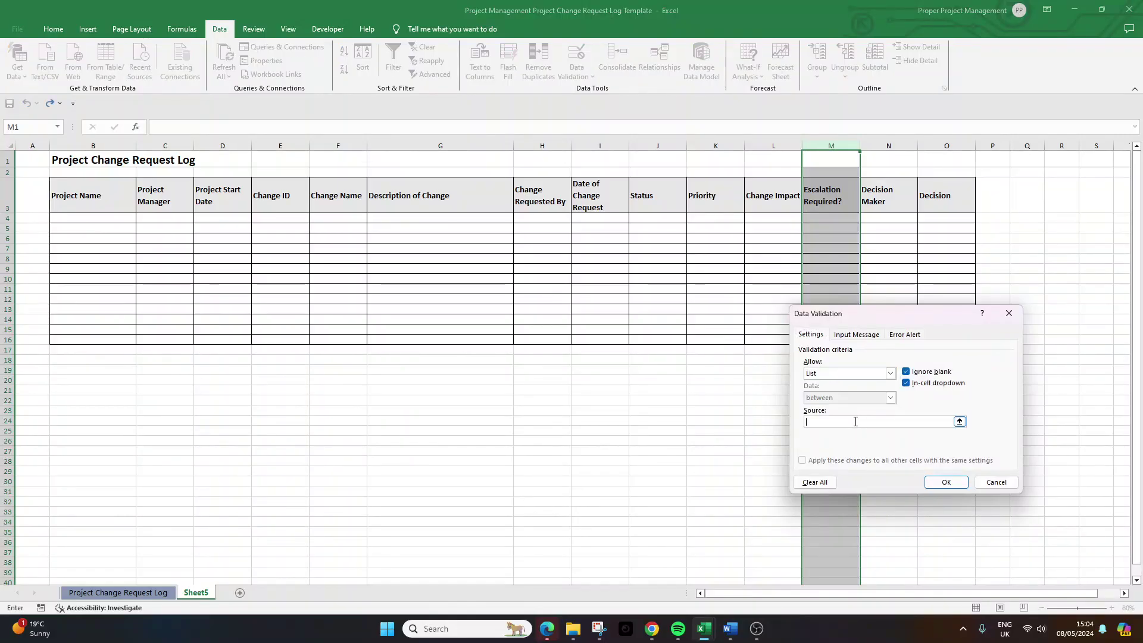
pyautogui.write('Yes, No')
pyautogui.click(945, 482)
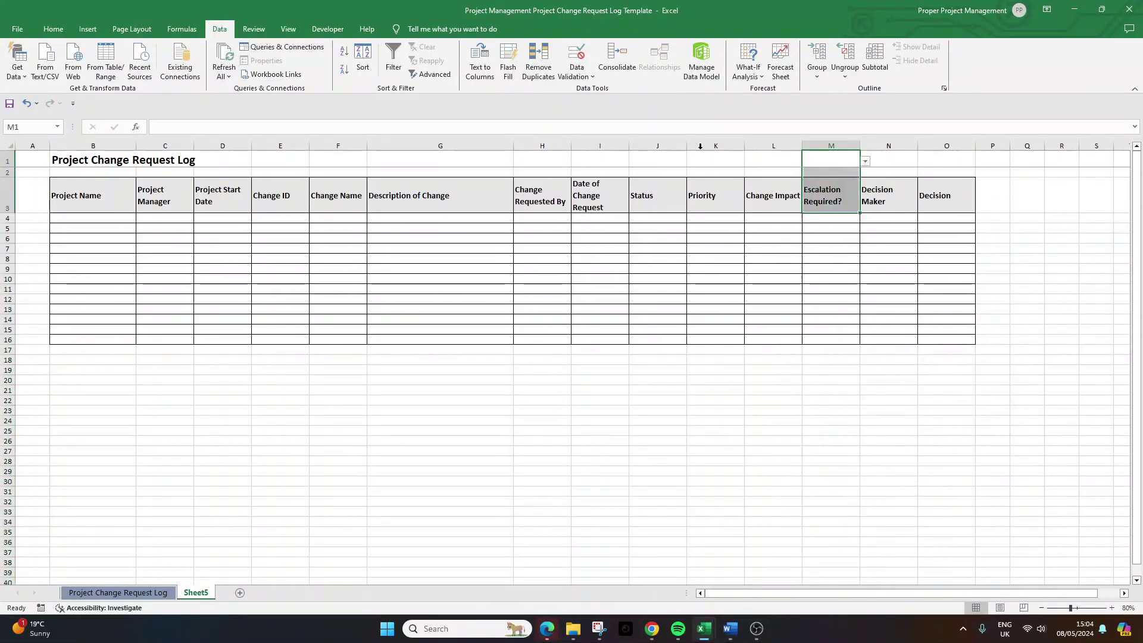
# Switch the heading cells' validation back to Any value
pyautogui.click(574, 79)
pyautogui.click(588, 91)
pyautogui.click(889, 373)
pyautogui.click(884, 376)
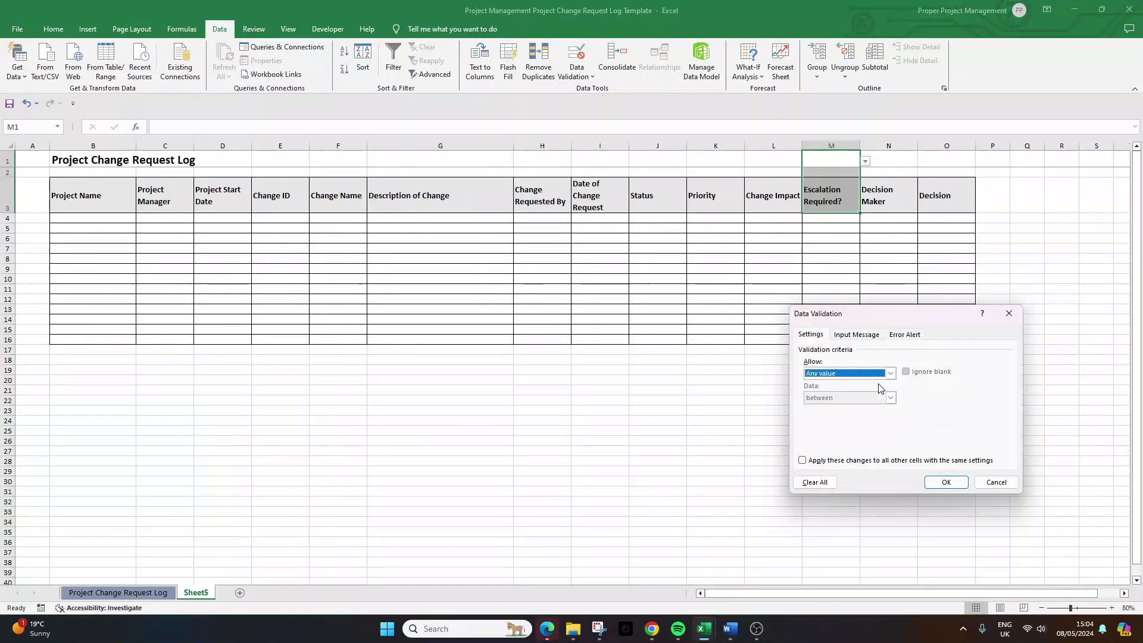
pyautogui.click(945, 482)
pyautogui.click(883, 218)
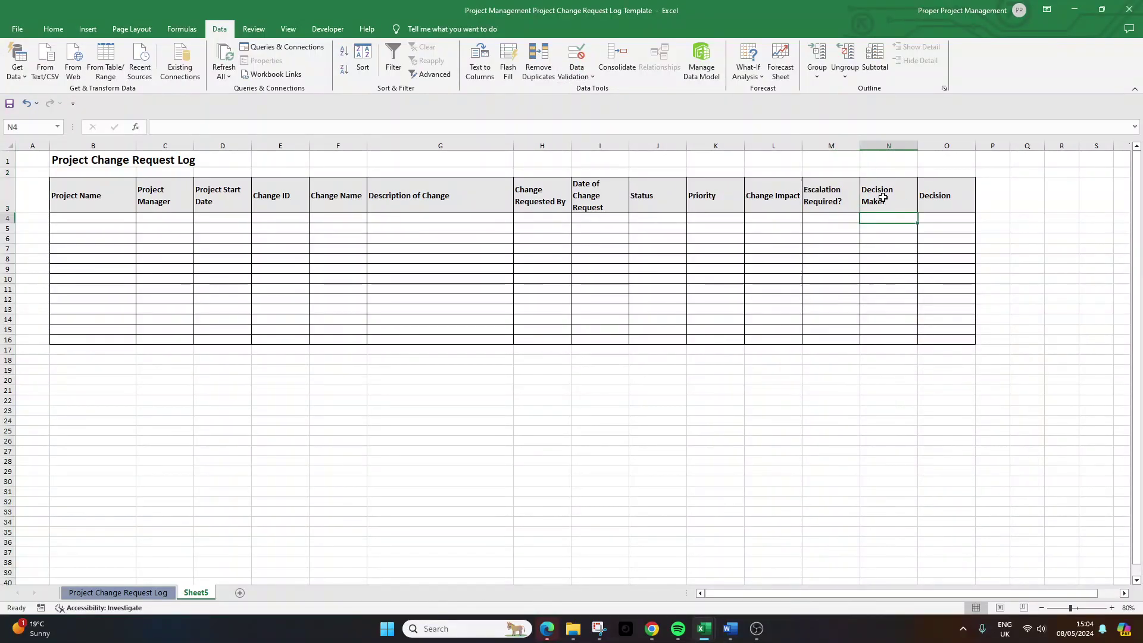
pyautogui.click(851, 218)
pyautogui.click(864, 219)
pyautogui.click(864, 219)
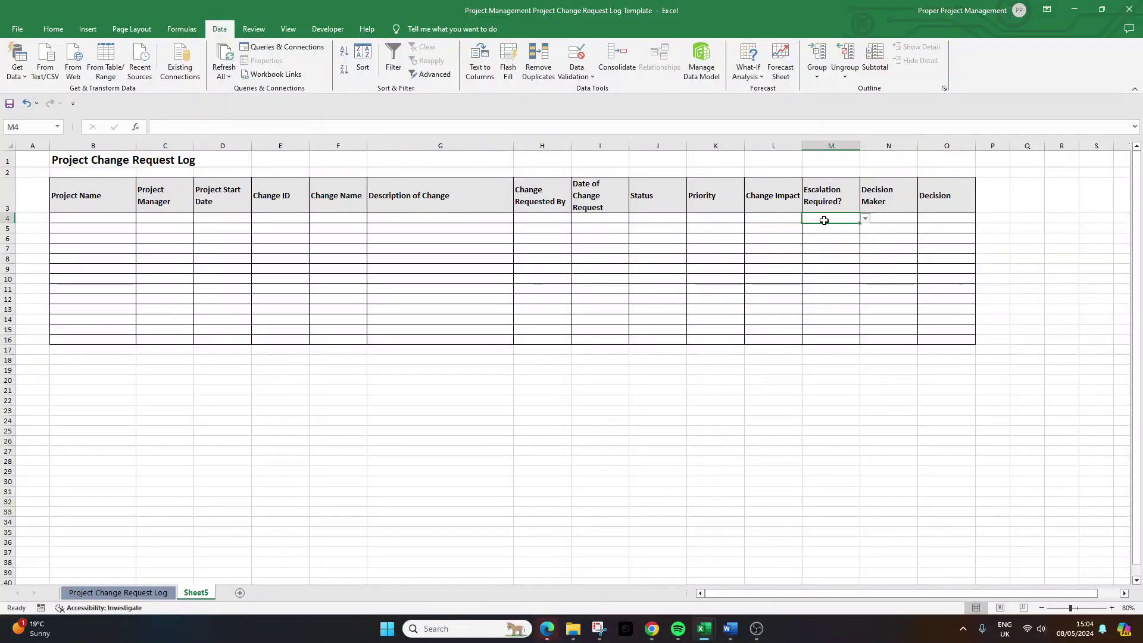
pyautogui.click(865, 218)
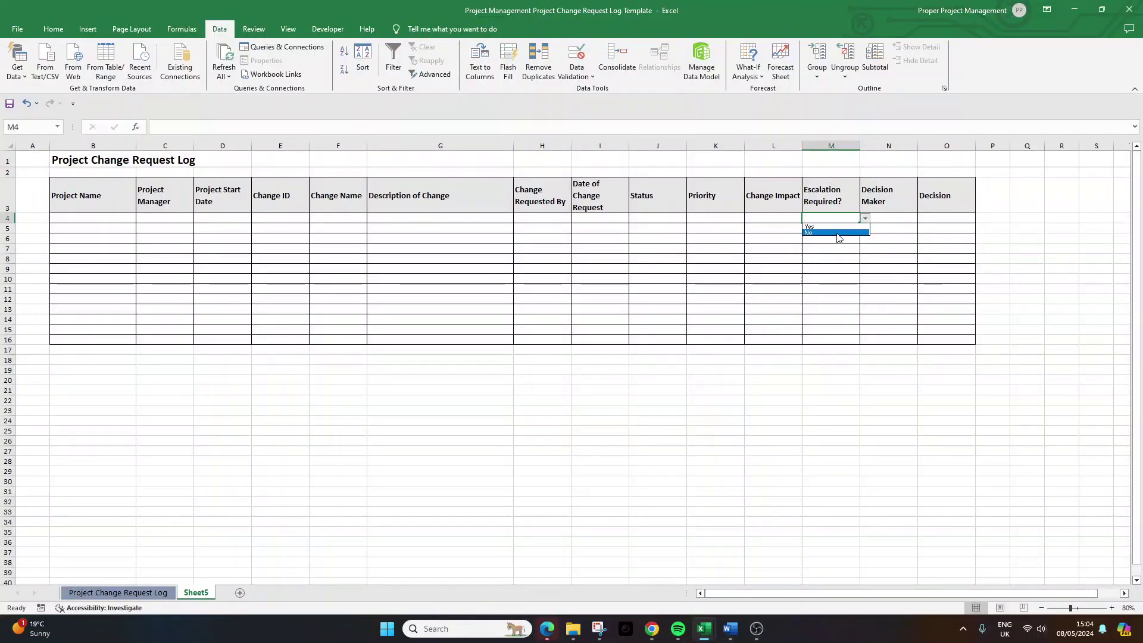
pyautogui.click(837, 237)
pyautogui.click(878, 189)
pyautogui.click(841, 218)
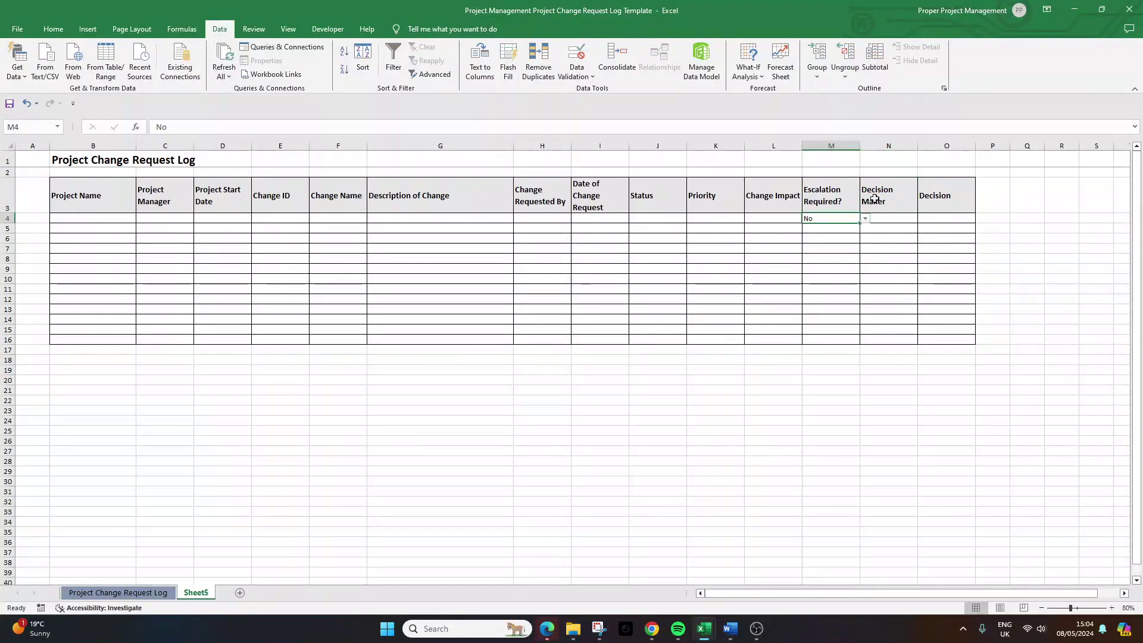
pyautogui.click(865, 219)
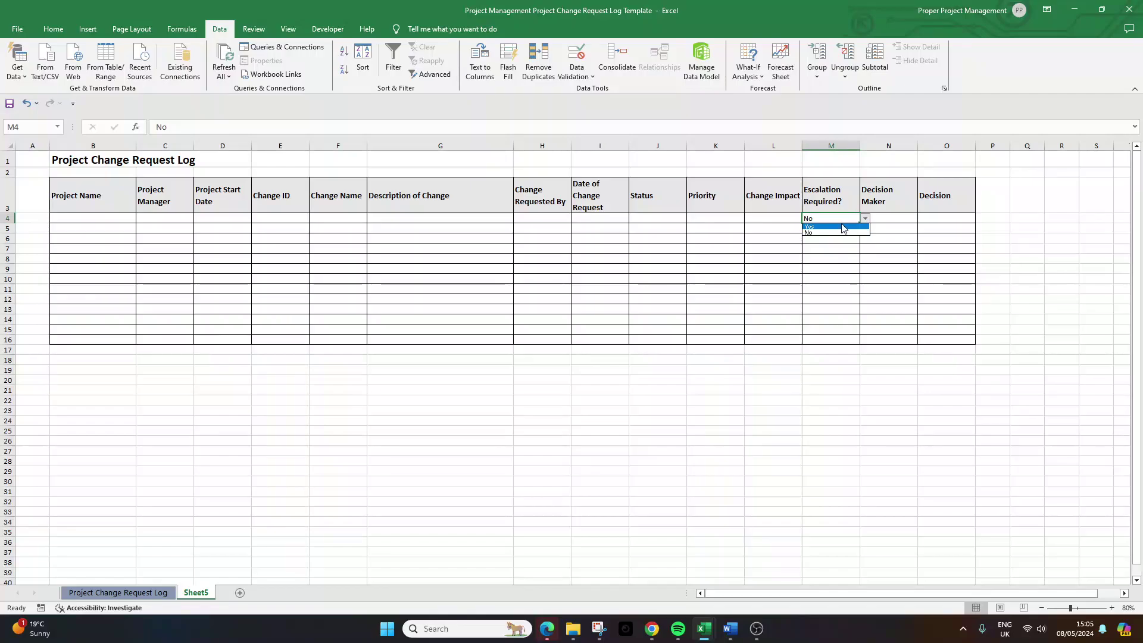
pyautogui.click(845, 229)
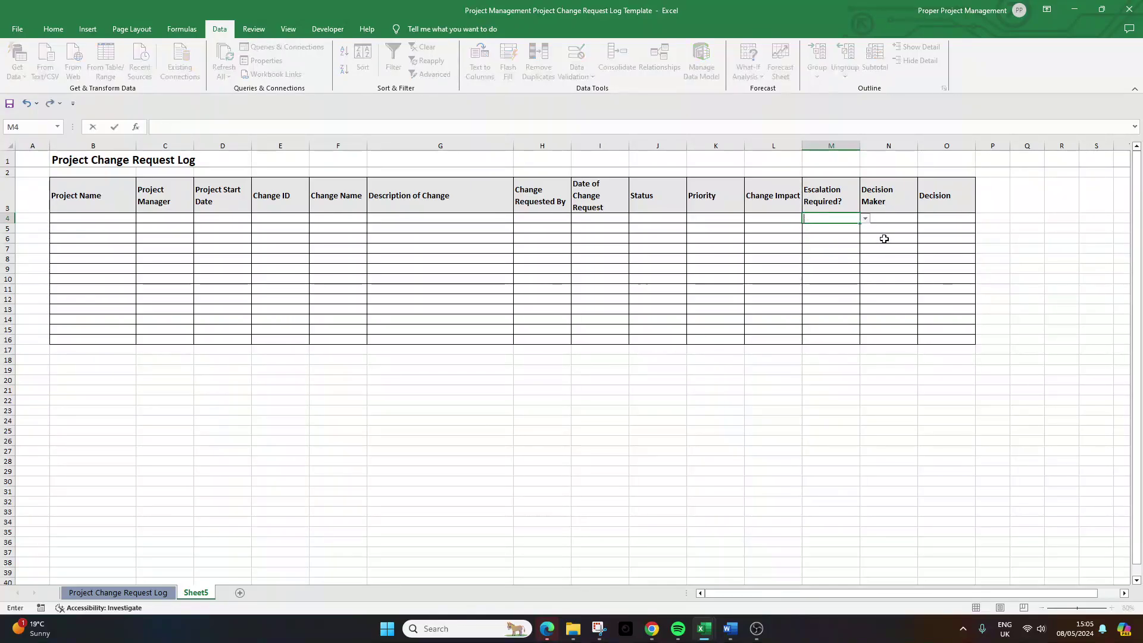
pyautogui.press('Delete')
pyautogui.click(887, 219)
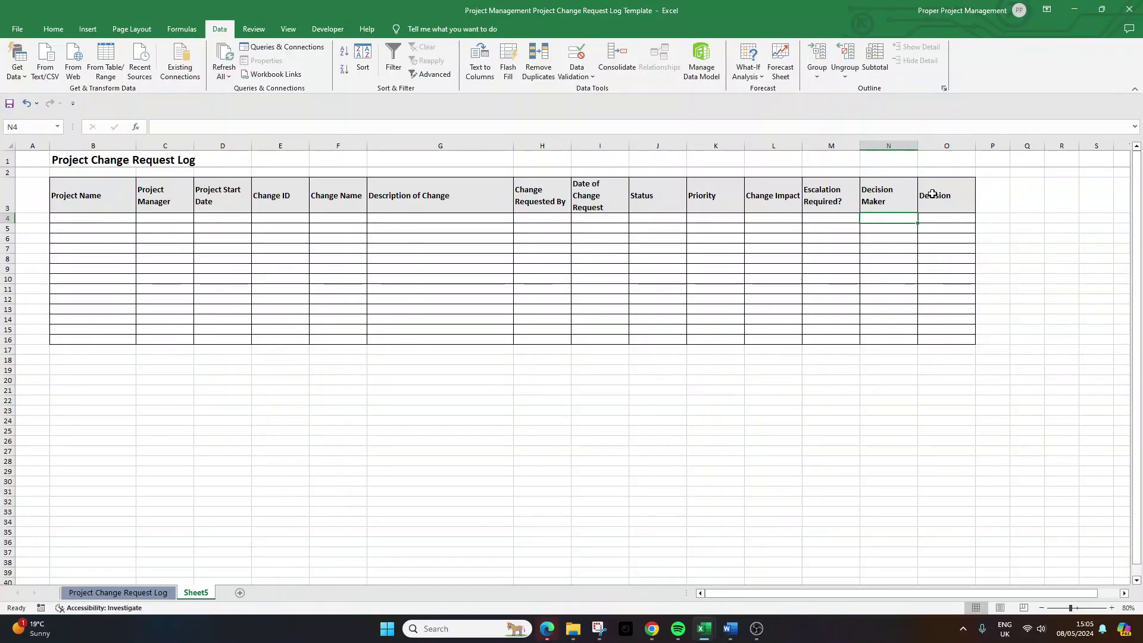
# Give column O a list validation of 'Approved, Declined, More Info Request'
pyautogui.click(947, 145)
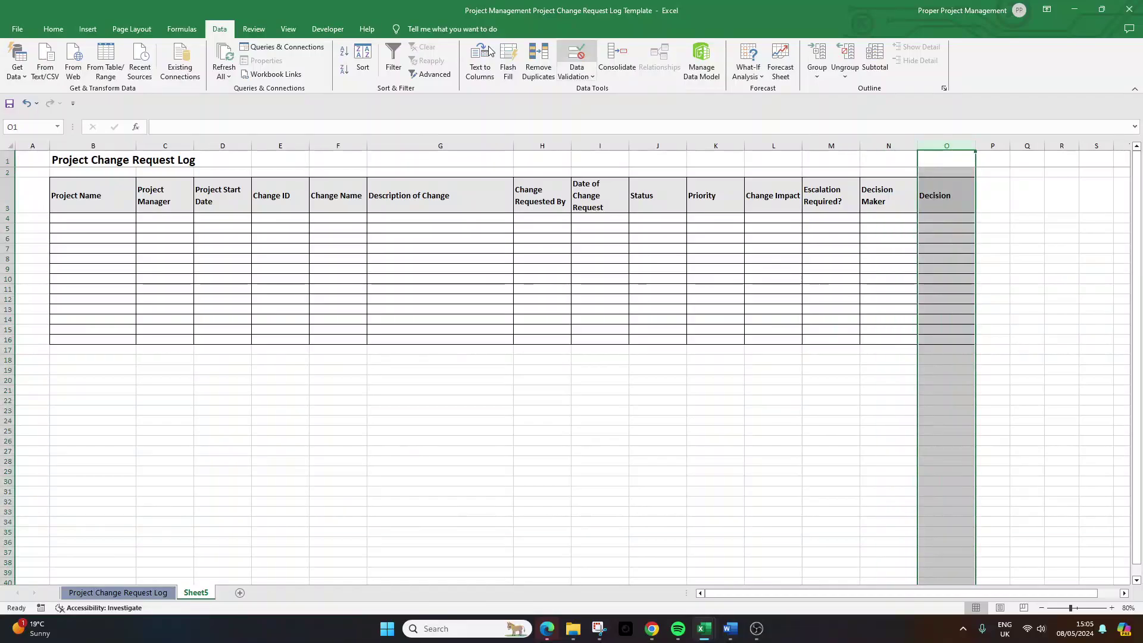
pyautogui.click(591, 73)
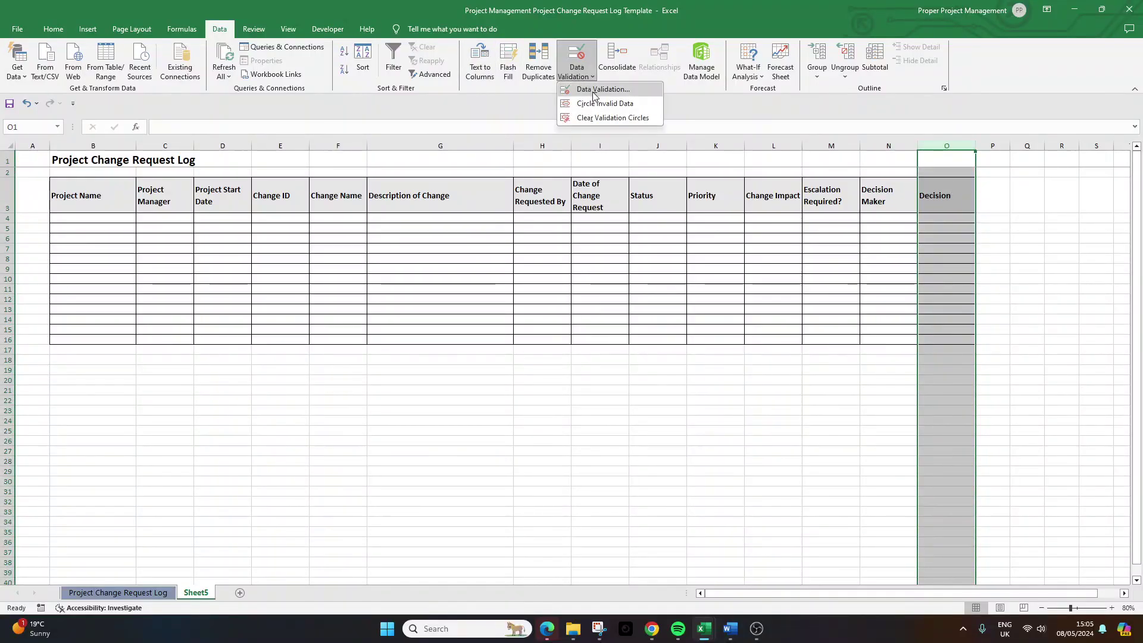
pyautogui.click(601, 90)
pyautogui.click(865, 372)
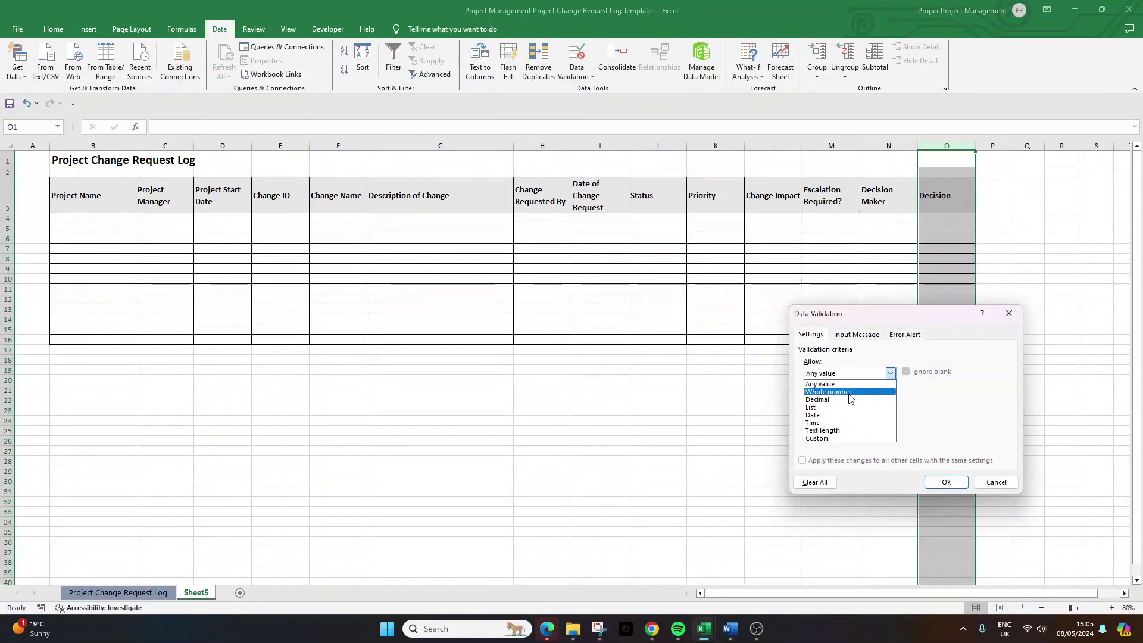
pyautogui.click(852, 411)
pyautogui.click(868, 421)
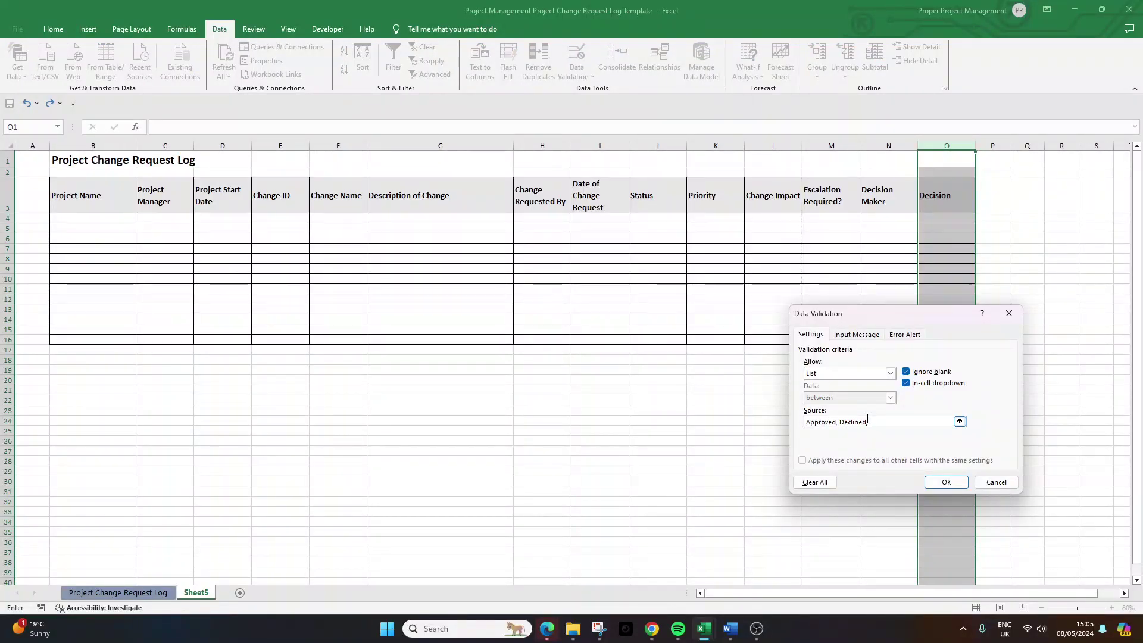
pyautogui.write('Approved, Declined, More Info Requested')
pyautogui.press('Return')
# Reset the validation on O1:O3 to Any value so the header cells have no dropdown
pyautogui.keyDown('shift'); pyautogui.click(949, 193); pyautogui.keyUp('shift')
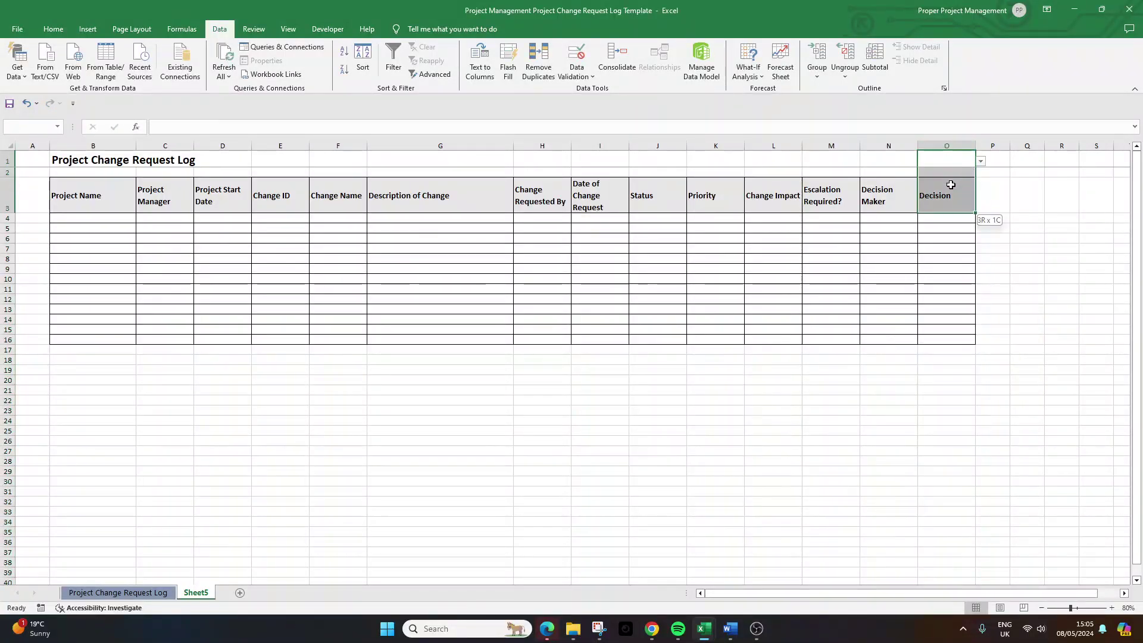
pyautogui.click(538, 63)
pyautogui.click(1009, 477)
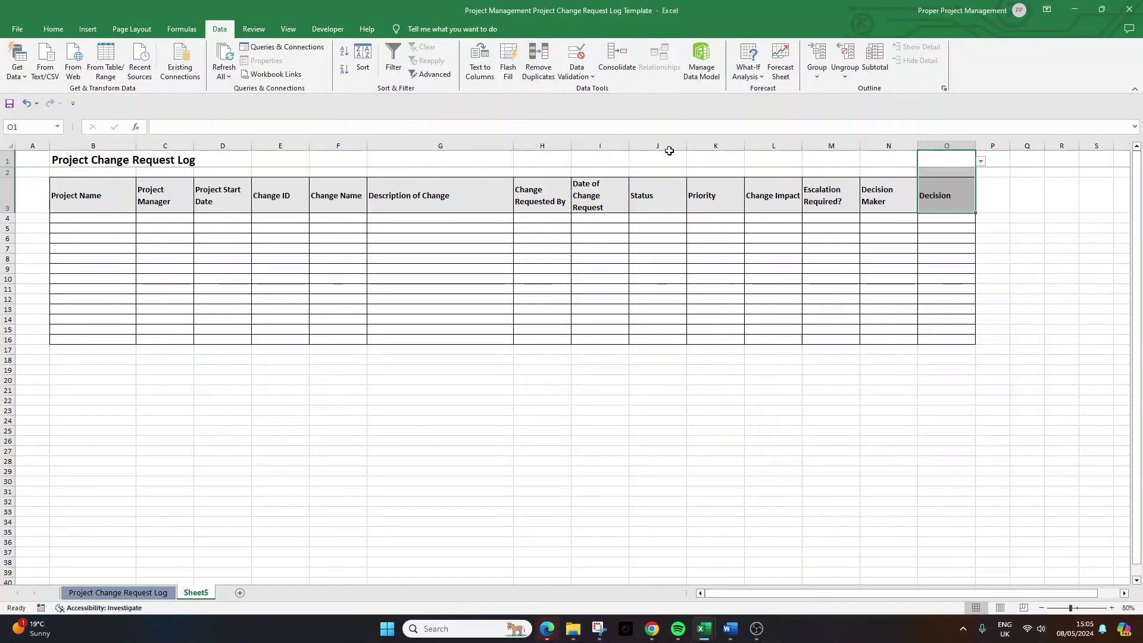
pyautogui.click(576, 71)
pyautogui.click(576, 71)
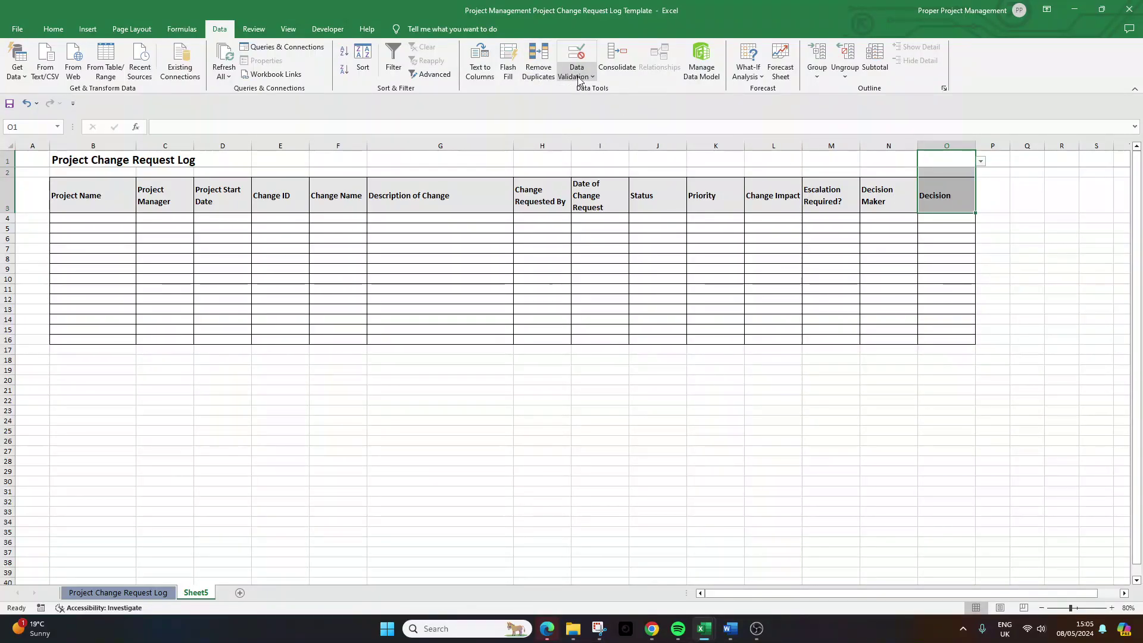
pyautogui.click(576, 71)
pyautogui.click(603, 88)
pyautogui.click(890, 372)
pyautogui.click(825, 384)
pyautogui.click(946, 481)
# Copy the Decision header into P3, retitle it 'Notes', and widen column P
pyautogui.click(1008, 185)
pyautogui.click(972, 189)
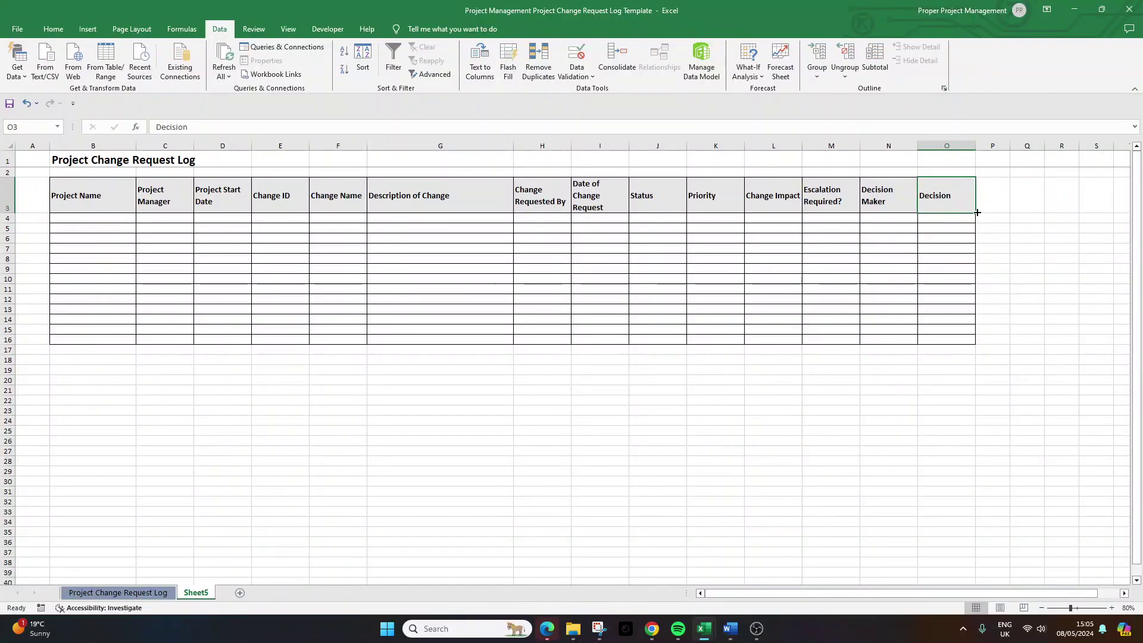
pyautogui.moveTo(977, 212); pyautogui.dragTo(1009, 212)
pyautogui.click(1007, 196)
pyautogui.write('Note')
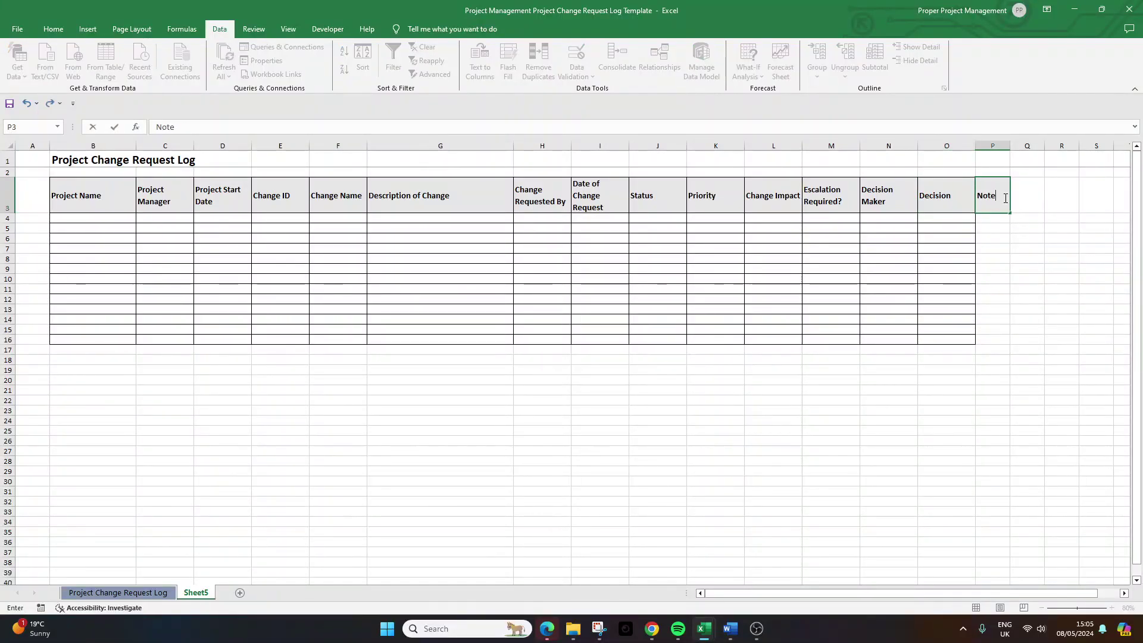
pyautogui.write('s')
pyautogui.press('Return')
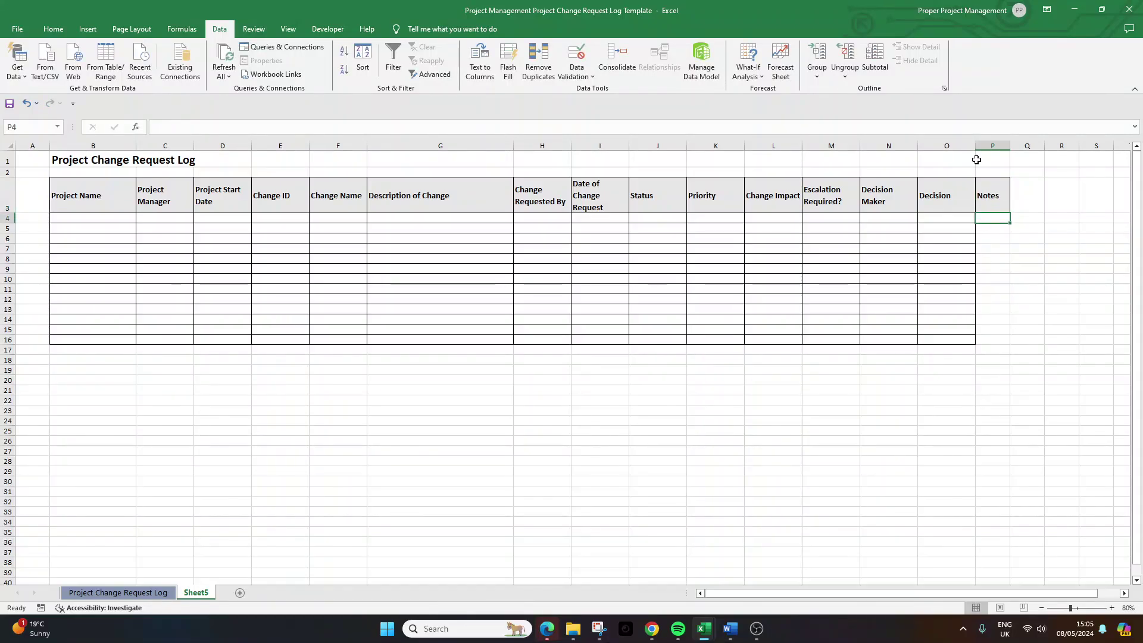
pyautogui.moveTo(1006, 147); pyautogui.dragTo(1110, 148)
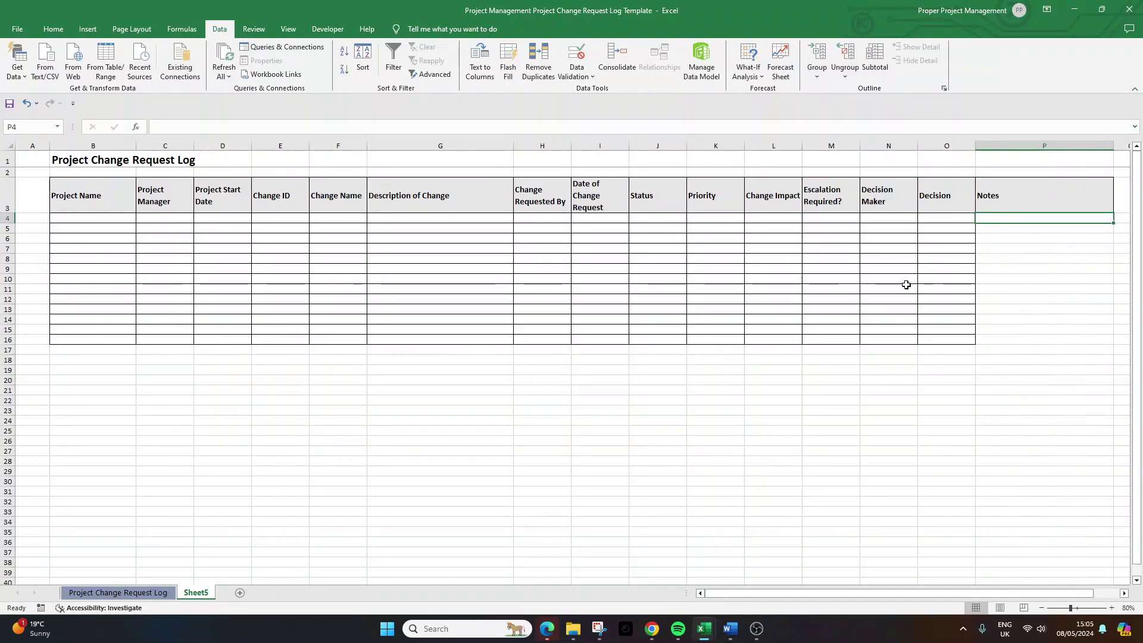
# Copy N4's bordered formatting onto P4:P16 with Format Painter
pyautogui.click(875, 217)
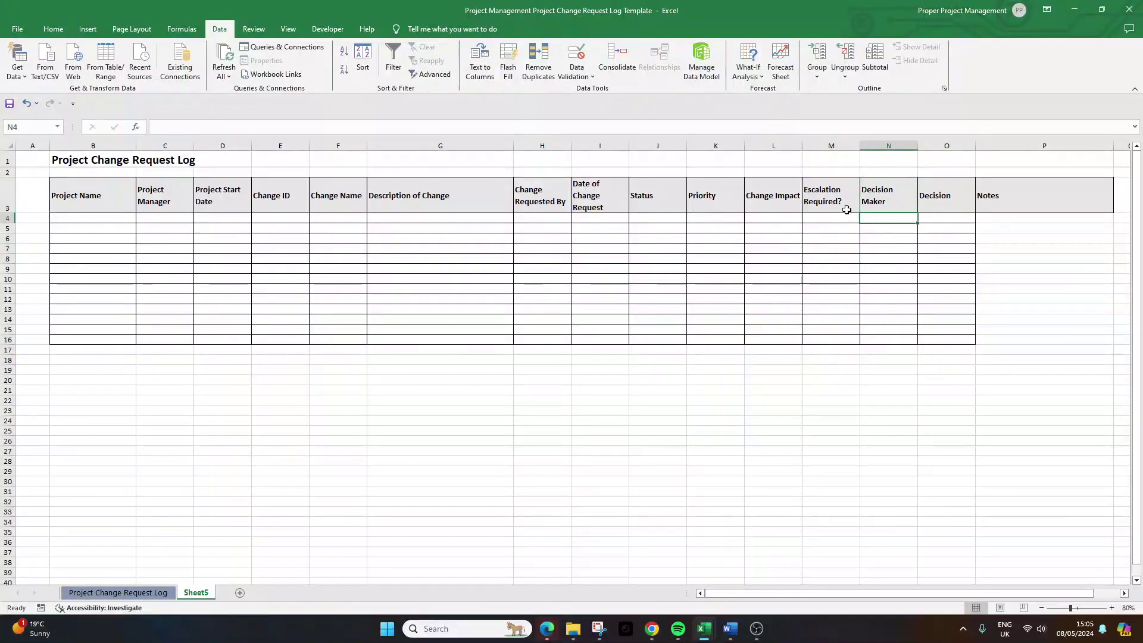
pyautogui.click(53, 28)
pyautogui.click(79, 75)
pyautogui.moveTo(1001, 218); pyautogui.dragTo(1011, 339)
pyautogui.click(890, 219)
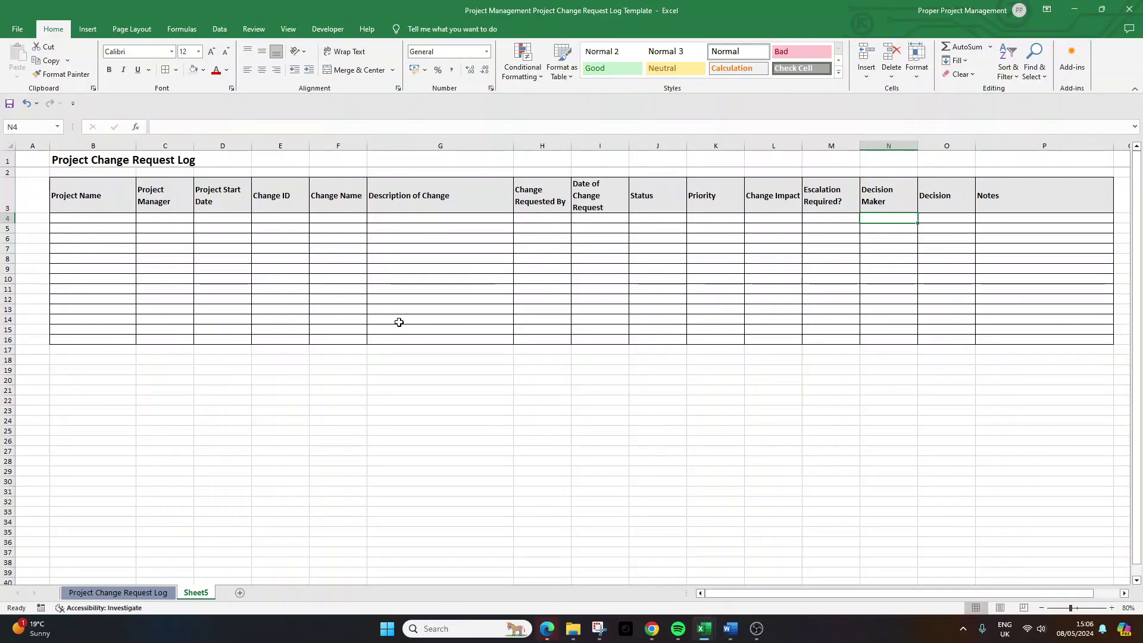
pyautogui.click(432, 223)
pyautogui.click(523, 235)
pyautogui.click(542, 218)
pyautogui.click(711, 228)
pyautogui.click(771, 218)
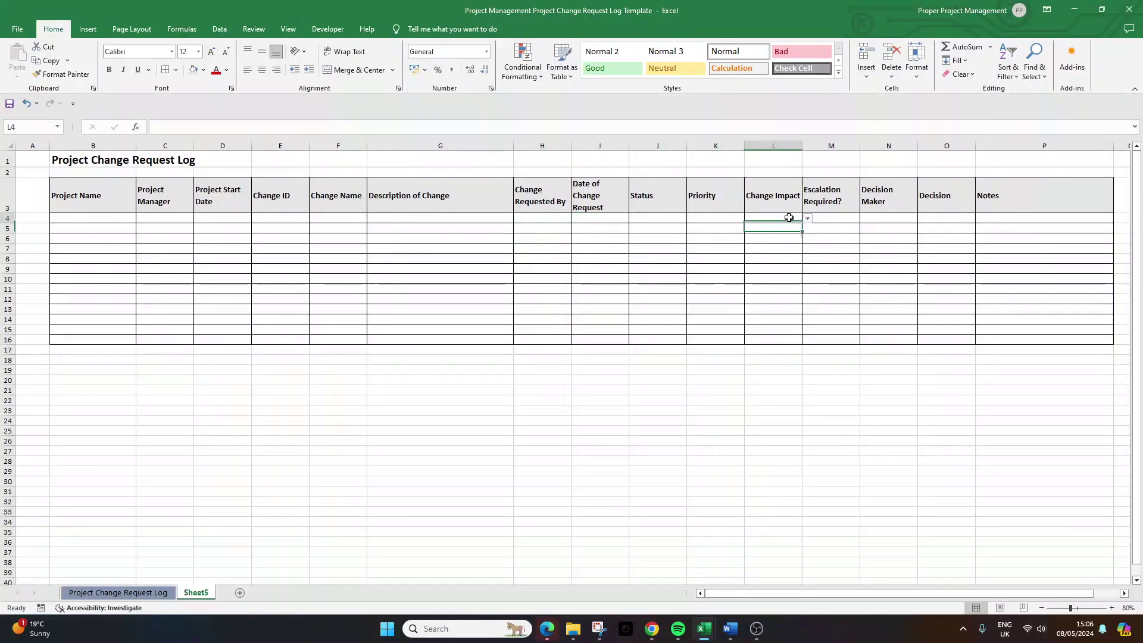
pyautogui.click(807, 218)
pyautogui.press('Escape')
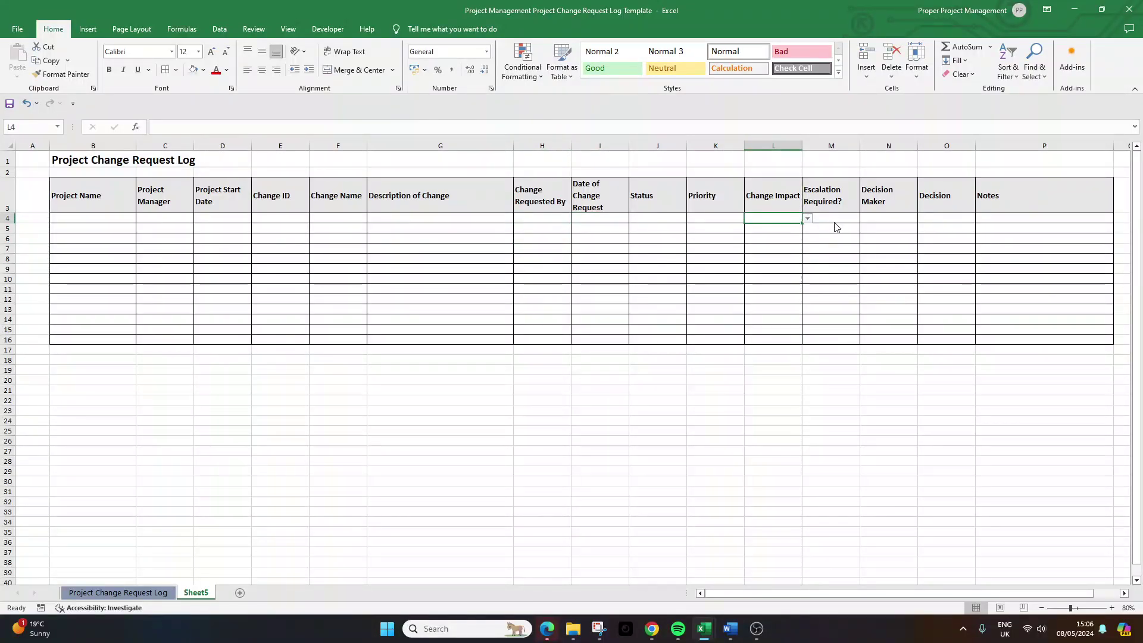